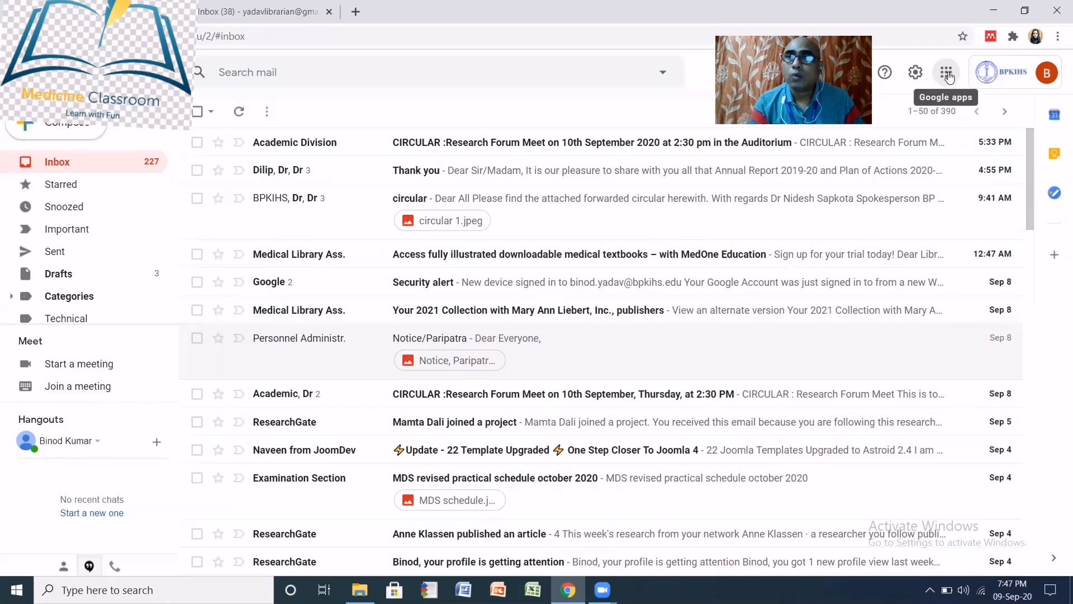
# - Open Gmail's Google apps panel and scroll through it to find Drive
pyautogui.click(948, 77)
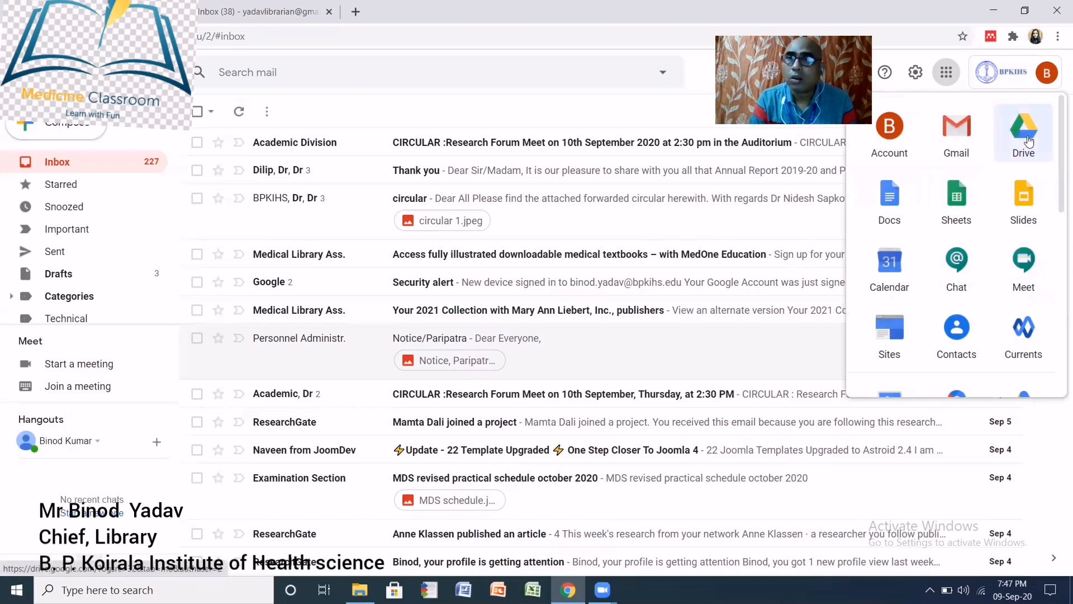
pyautogui.scroll(-6, 959, 265)
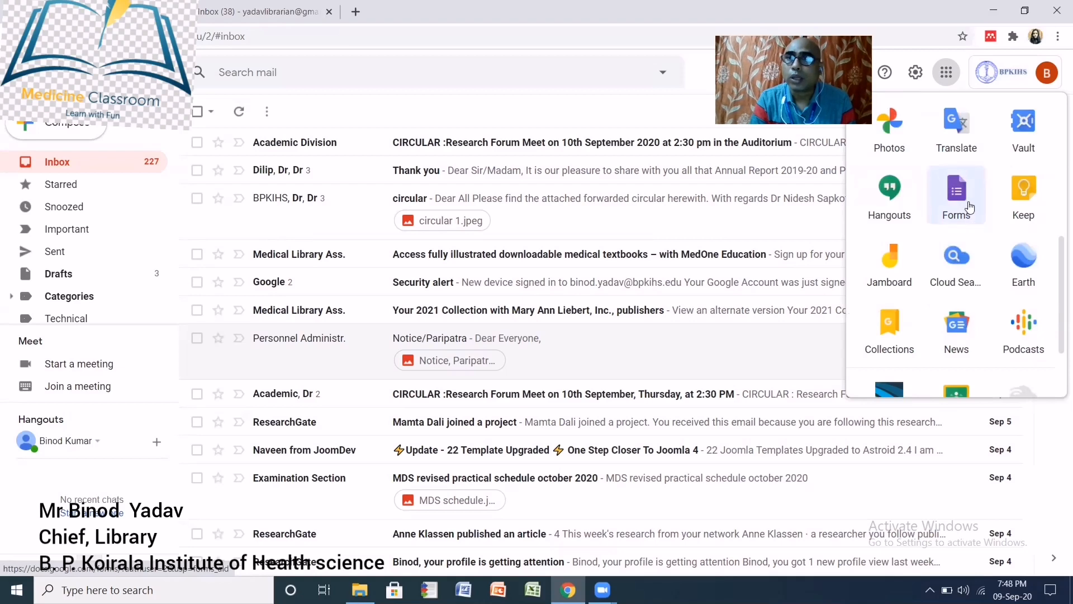
pyautogui.scroll(5, 976, 218)
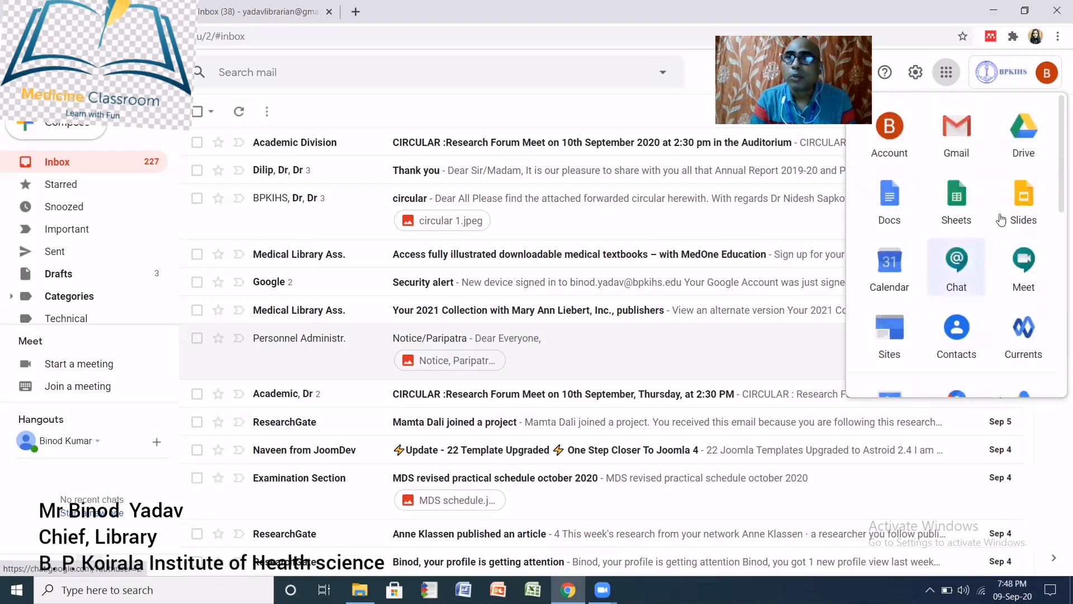
# - From Google Drive, create a new blank Google Form through New > More > Google Forms
pyautogui.click(1024, 139)
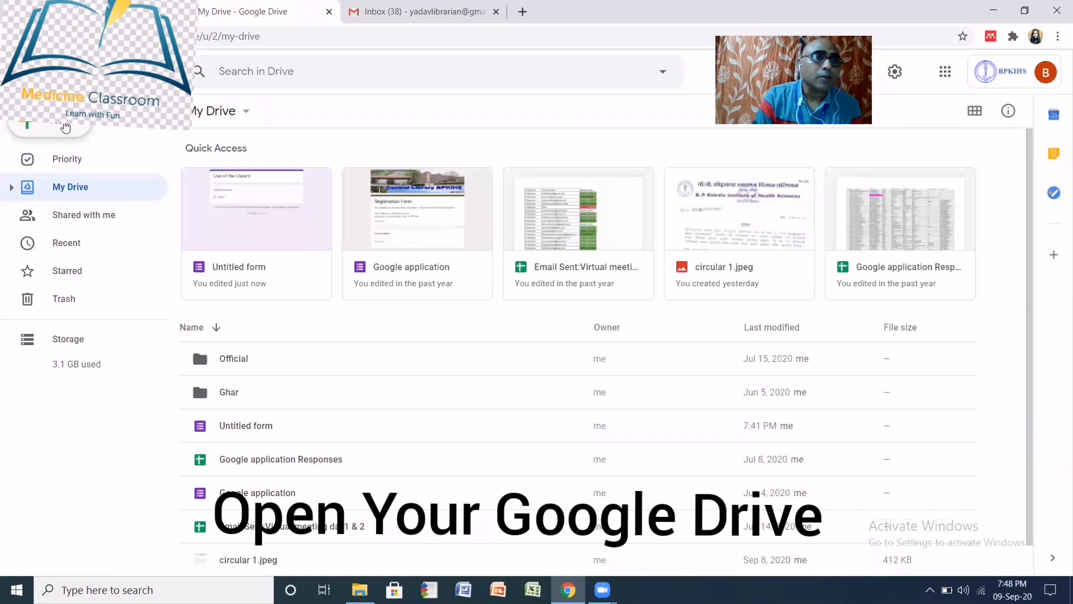
pyautogui.click(64, 128)
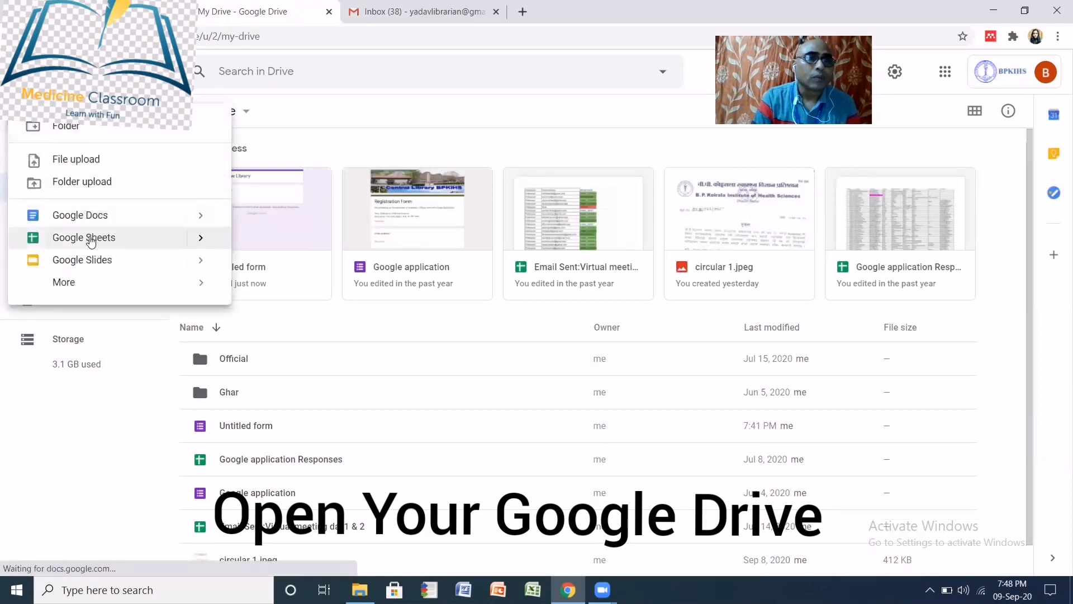
pyautogui.moveTo(85, 289)
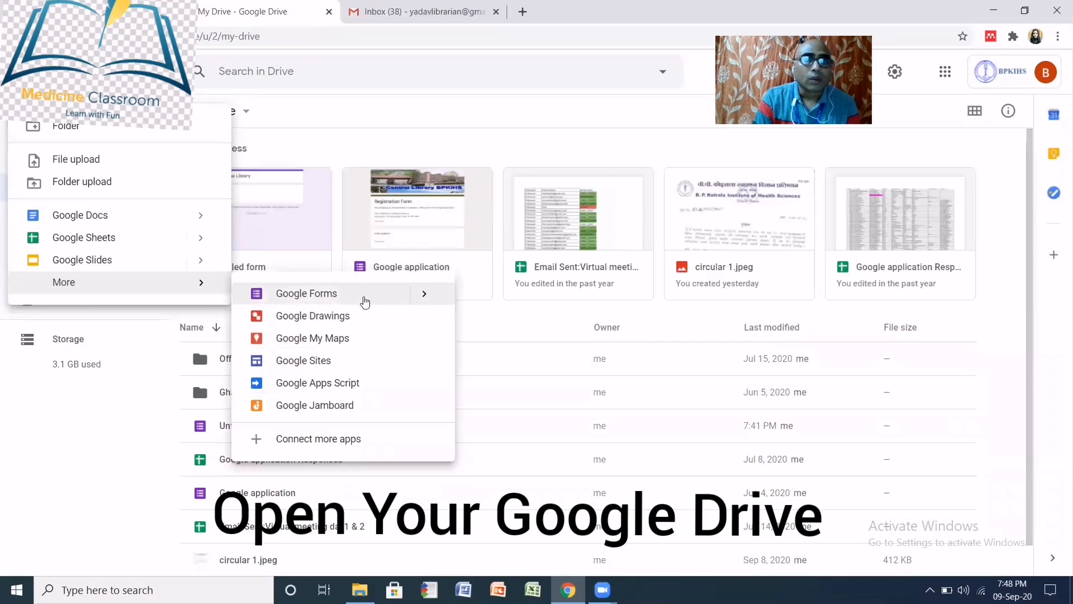
pyautogui.moveTo(423, 299)
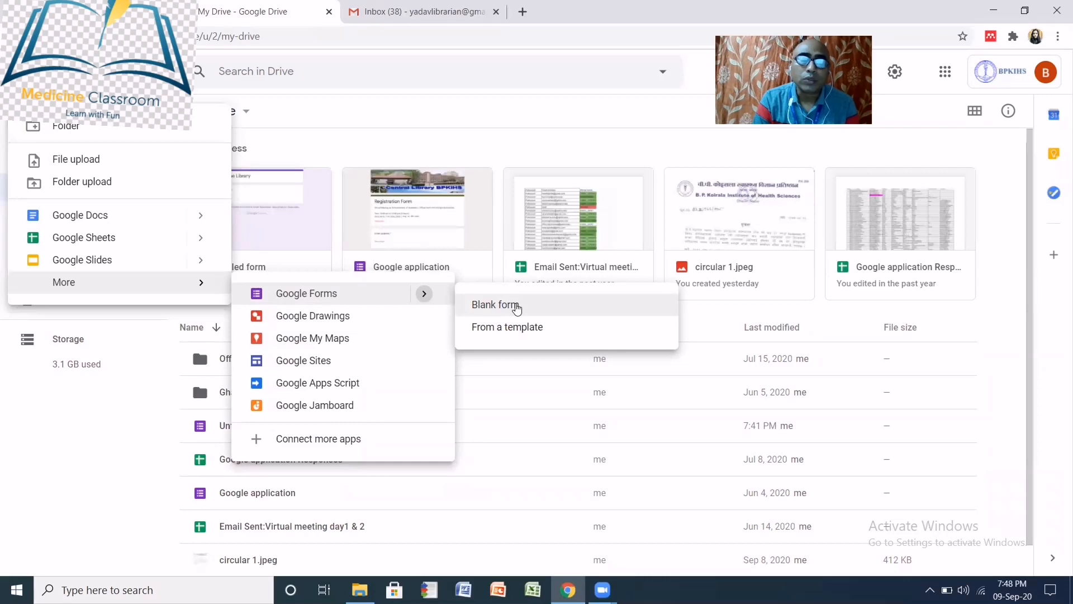
pyautogui.click(516, 307)
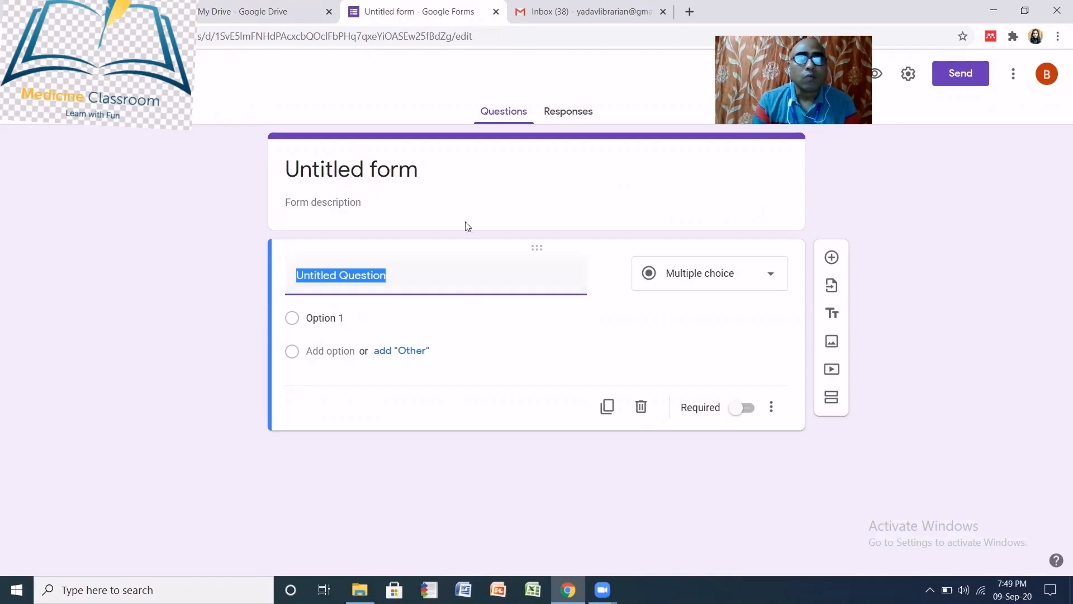
# - Rename the untitled form to 'Use of the Library'
pyautogui.click(441, 169)
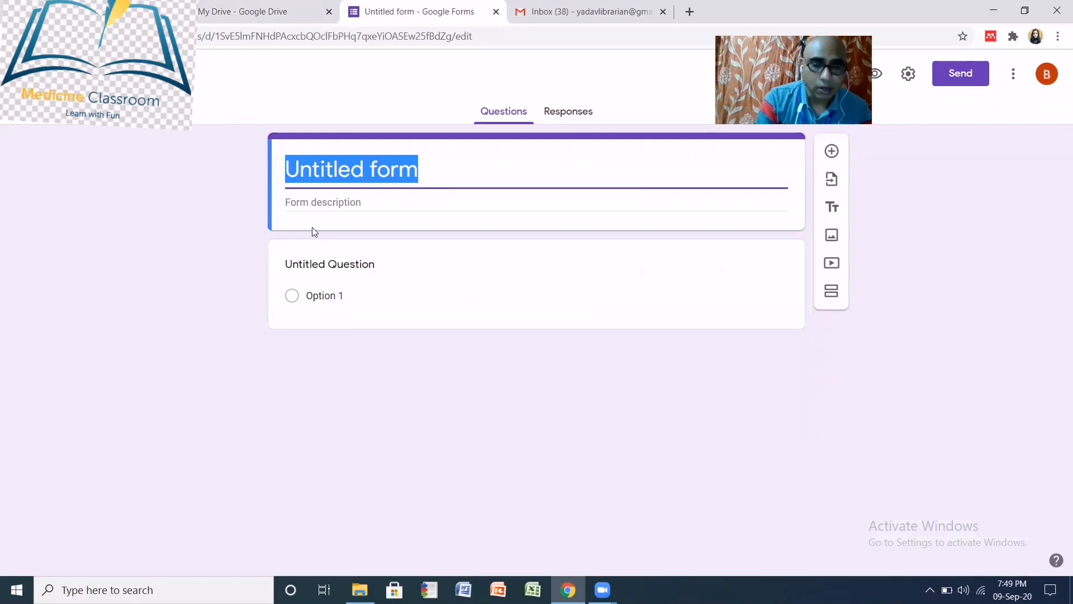
pyautogui.write('Use ')
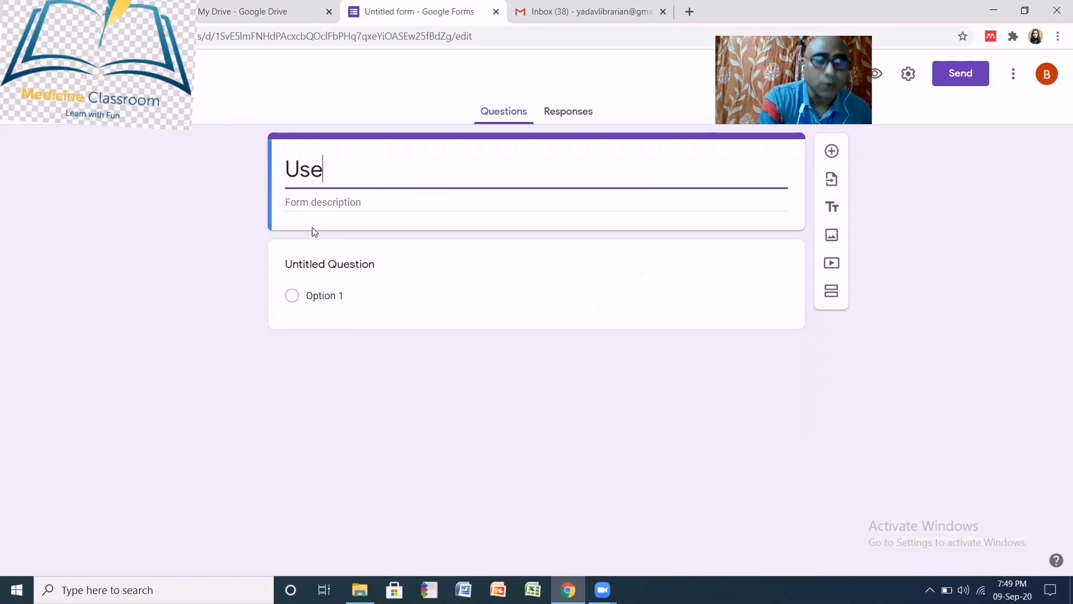
pyautogui.write('of th')
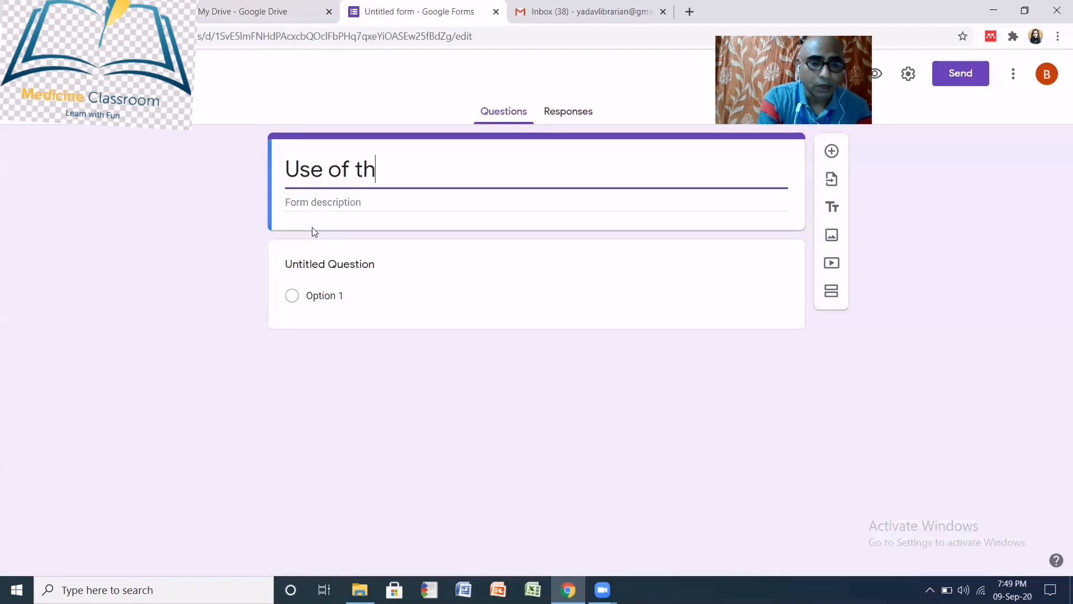
pyautogui.write('e Lib')
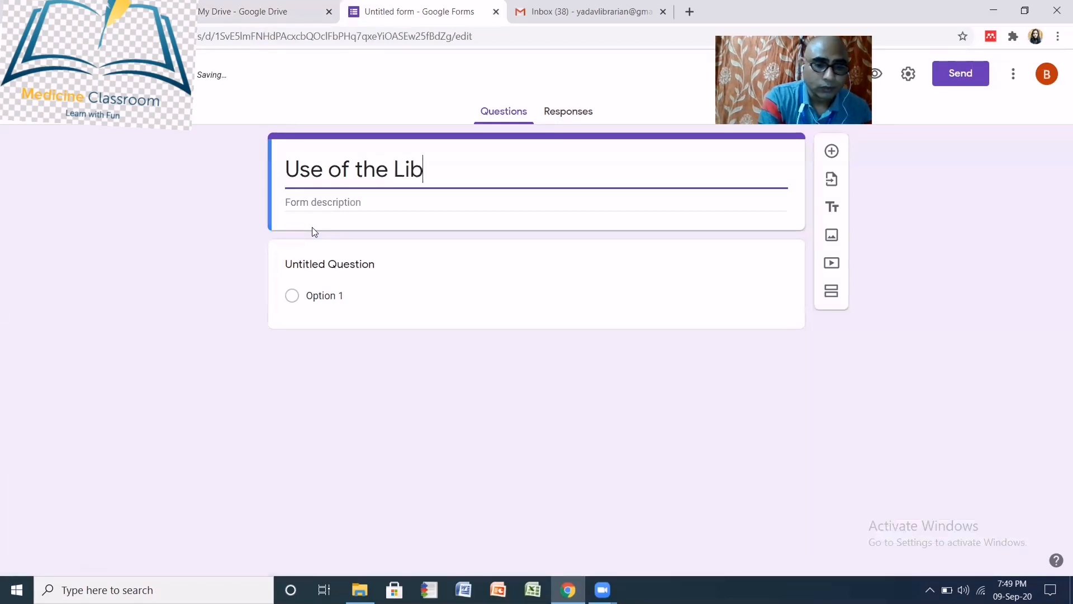
pyautogui.write('rary')
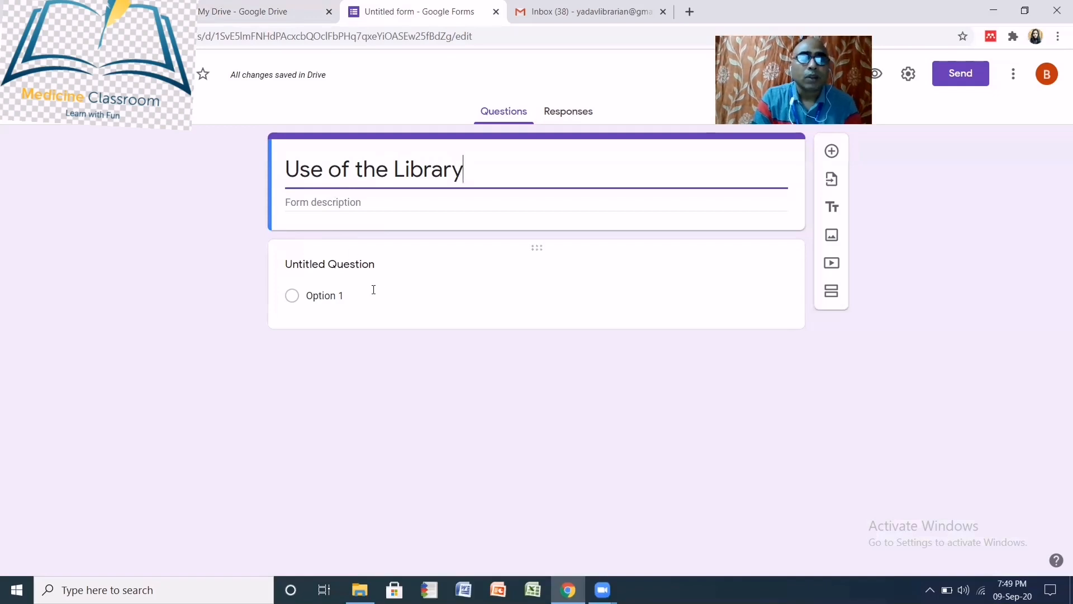
pyautogui.click(439, 289)
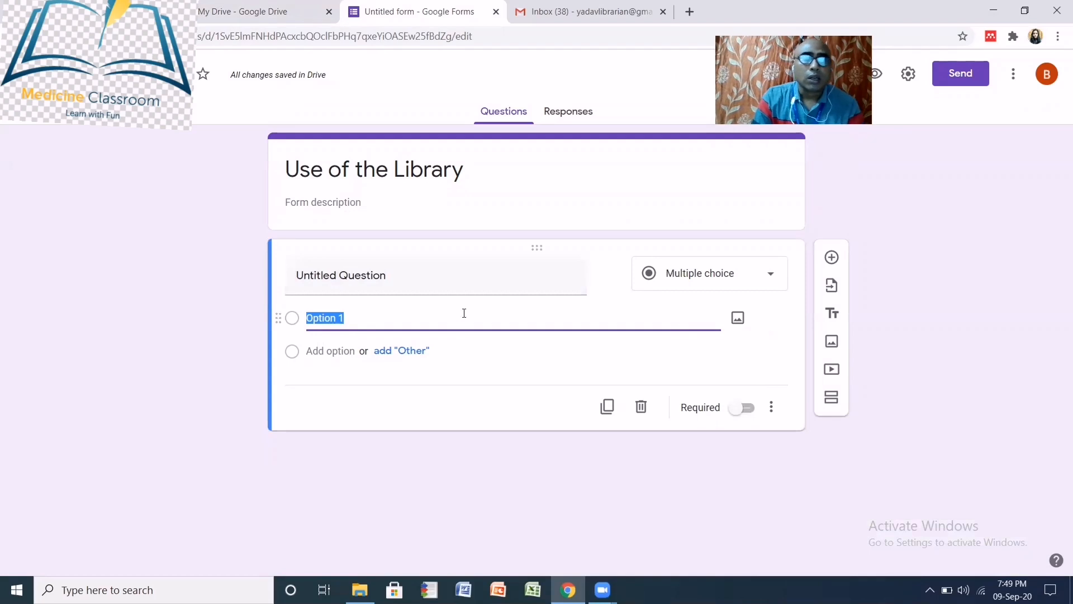
# - Make the first question a Short answer question titled 'Full Name', correcting the typo
pyautogui.write('Full')
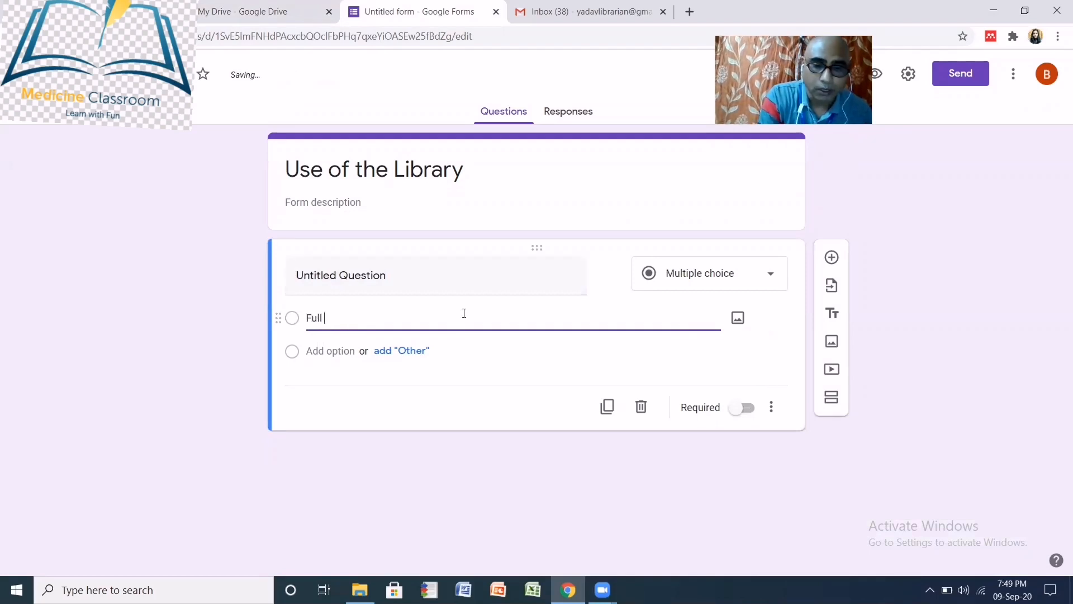
pyautogui.write(' Name')
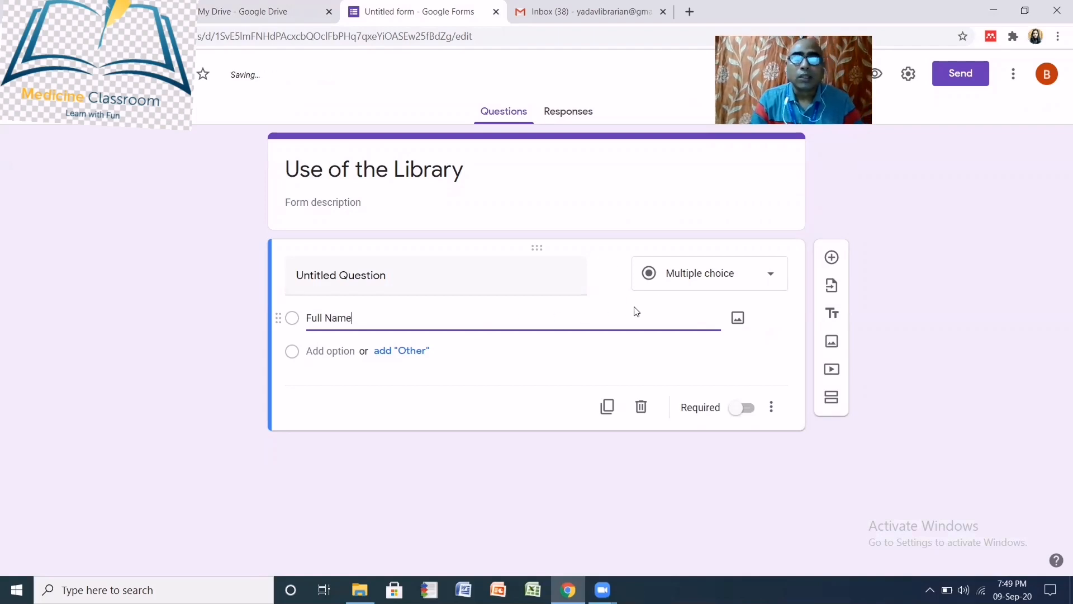
pyautogui.click(772, 276)
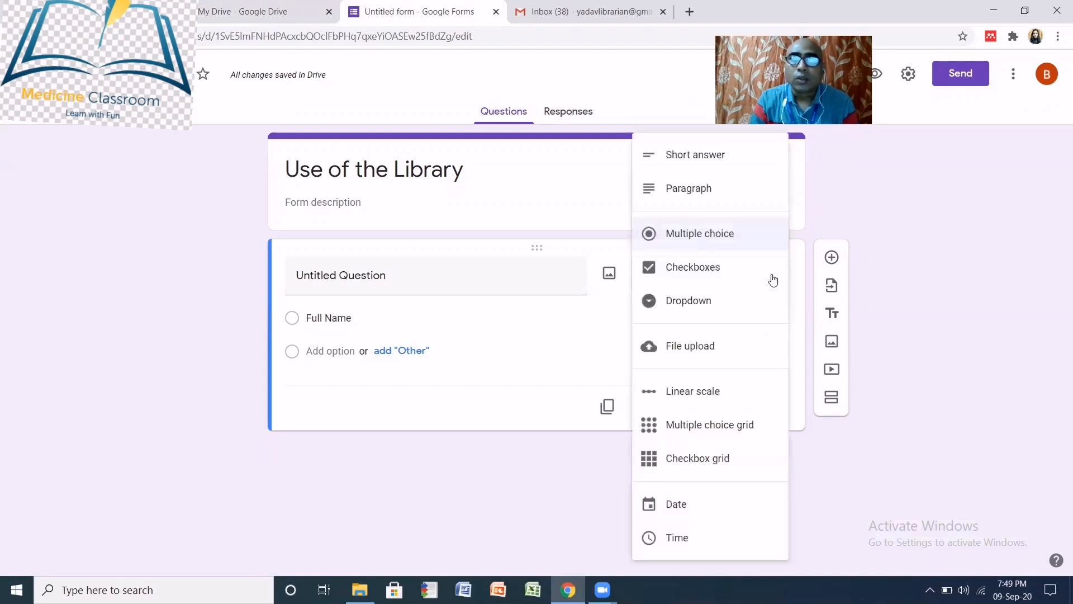
pyautogui.click(734, 160)
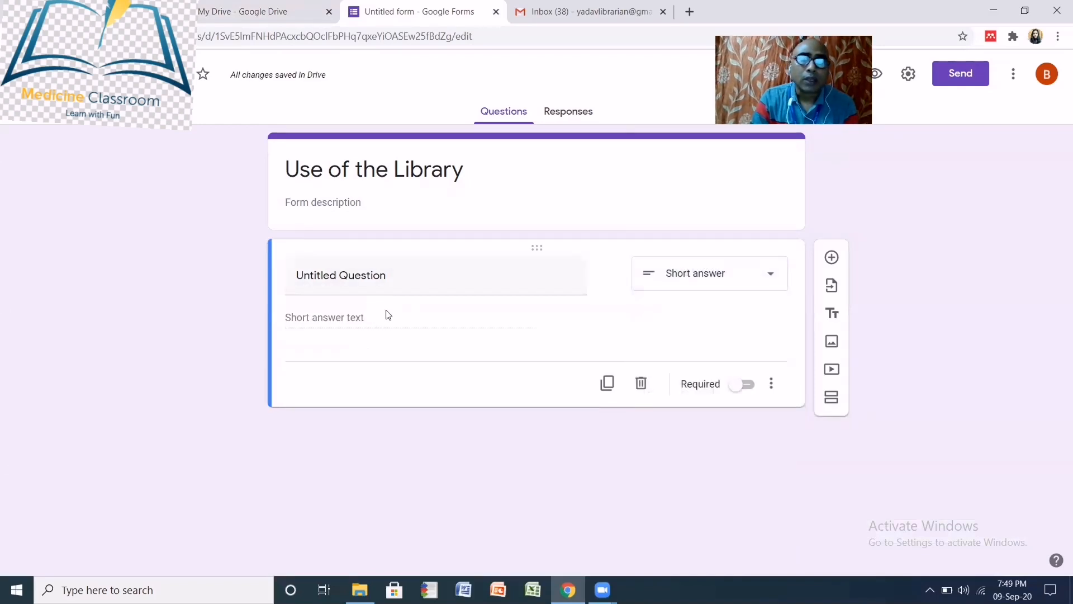
pyautogui.click(380, 278)
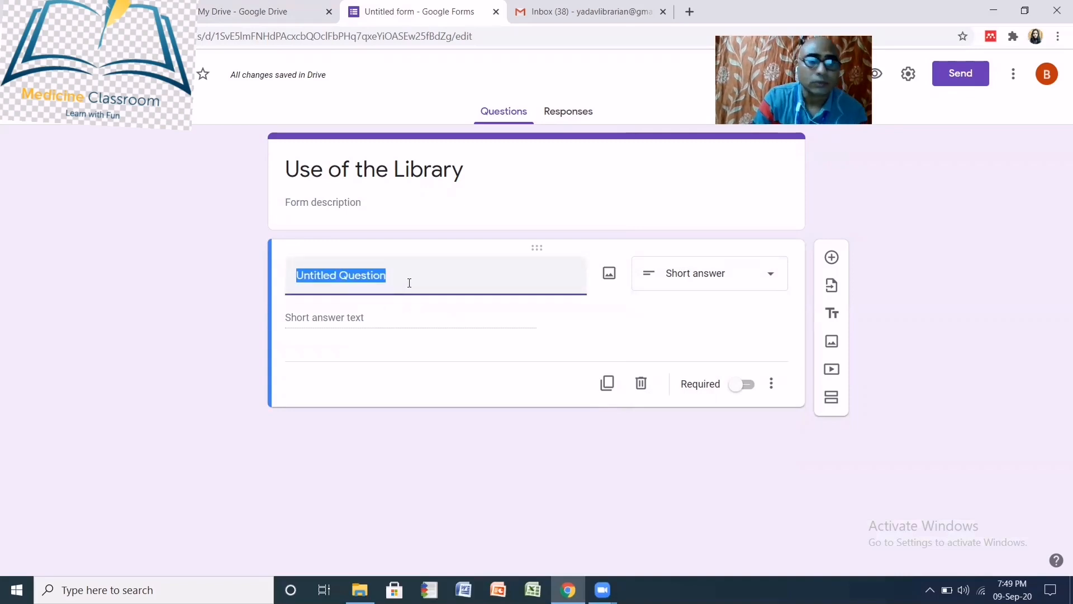
pyautogui.write('Fll')
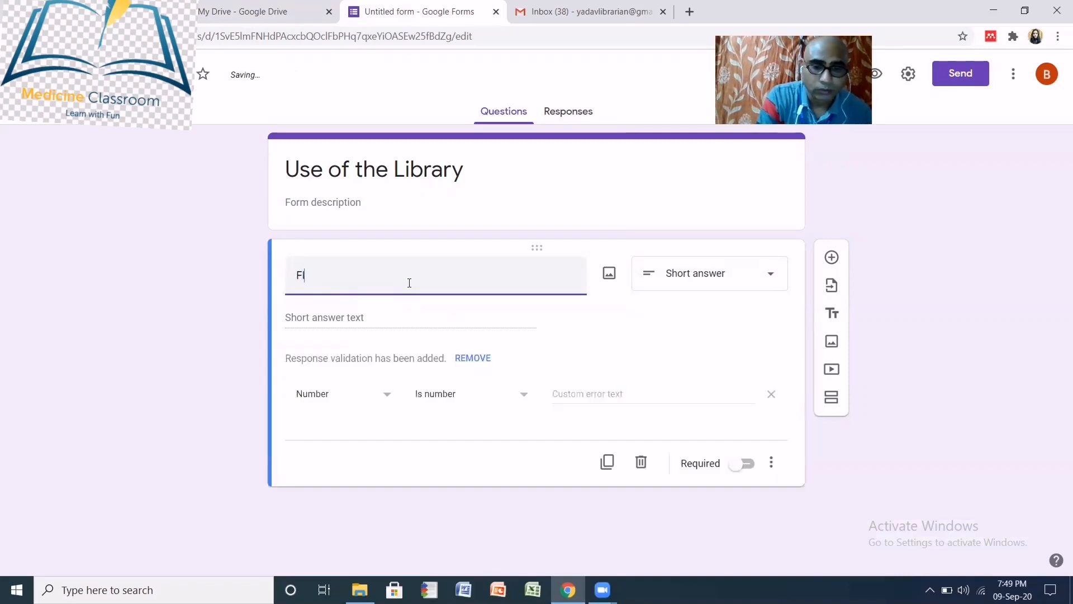
pyautogui.write(' Name')
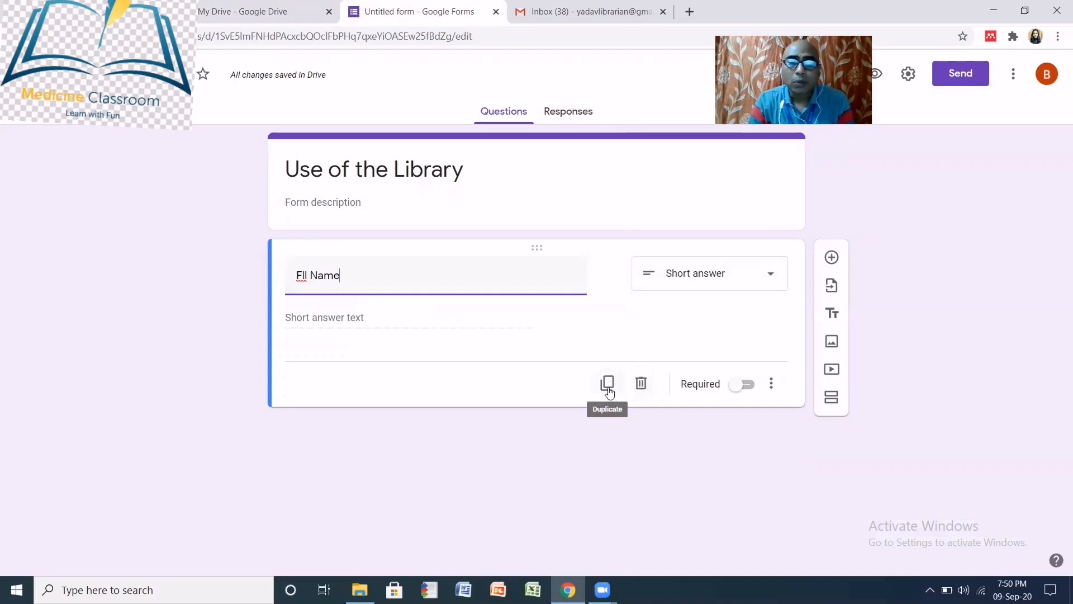
pyautogui.doubleClick(301, 275)
pyautogui.write('Full')
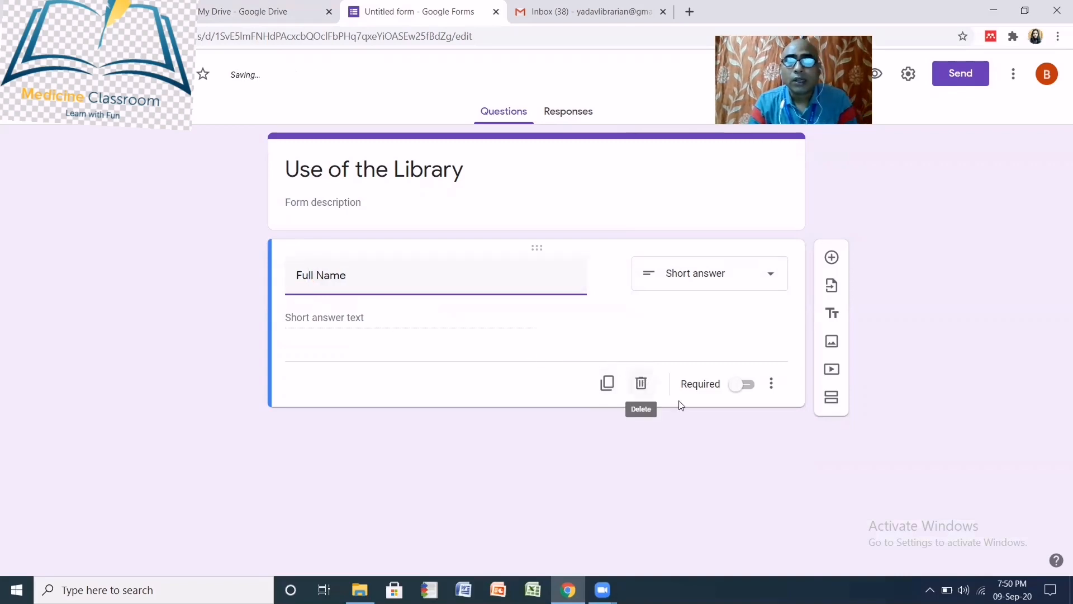
# - Mark the Full Name question as required
pyautogui.click(738, 384)
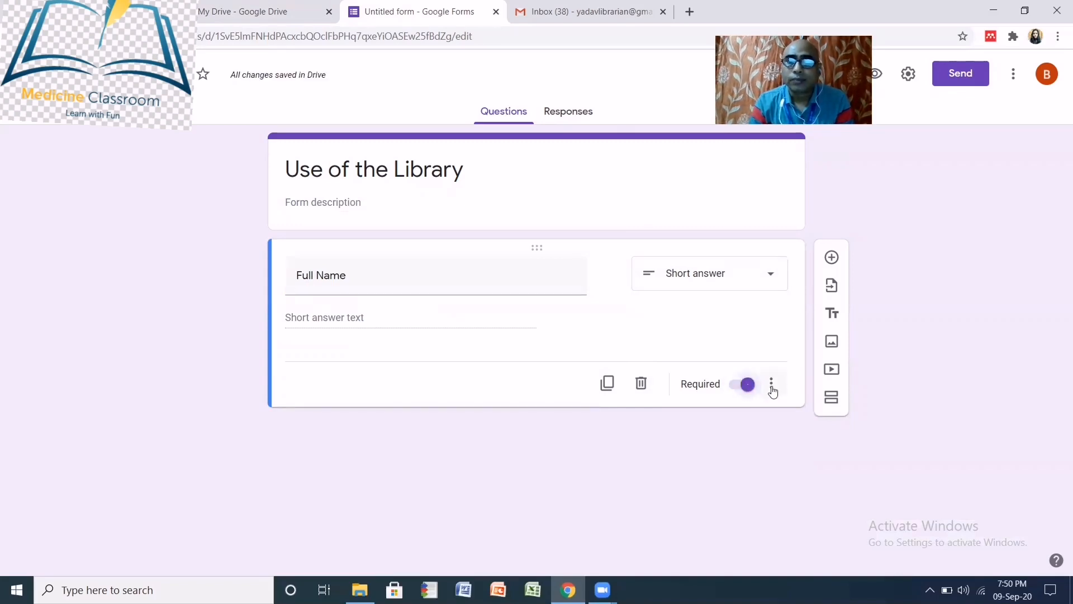
pyautogui.click(772, 386)
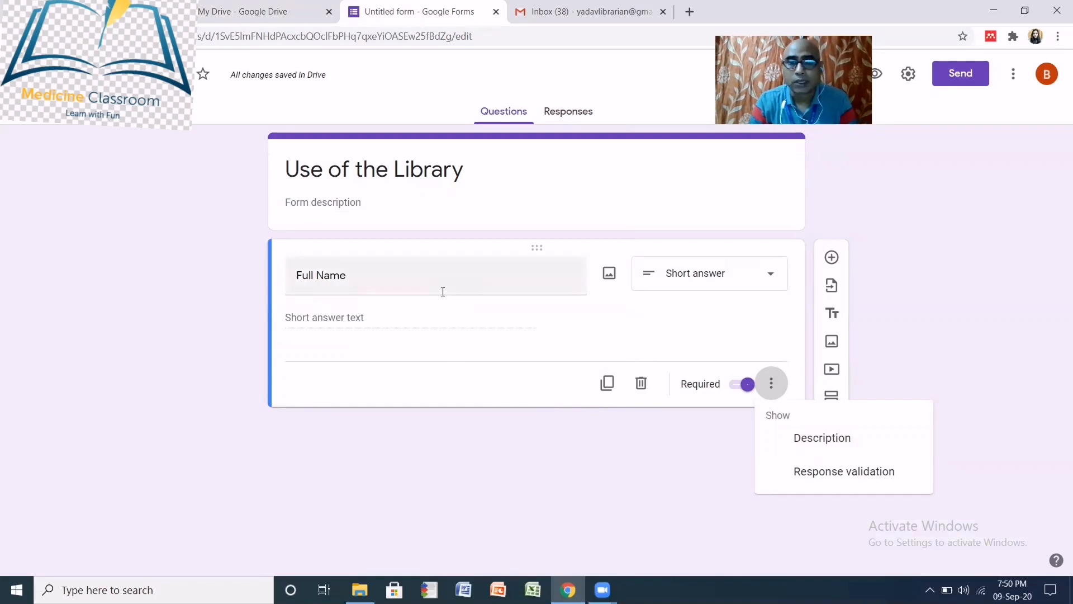
pyautogui.click(480, 382)
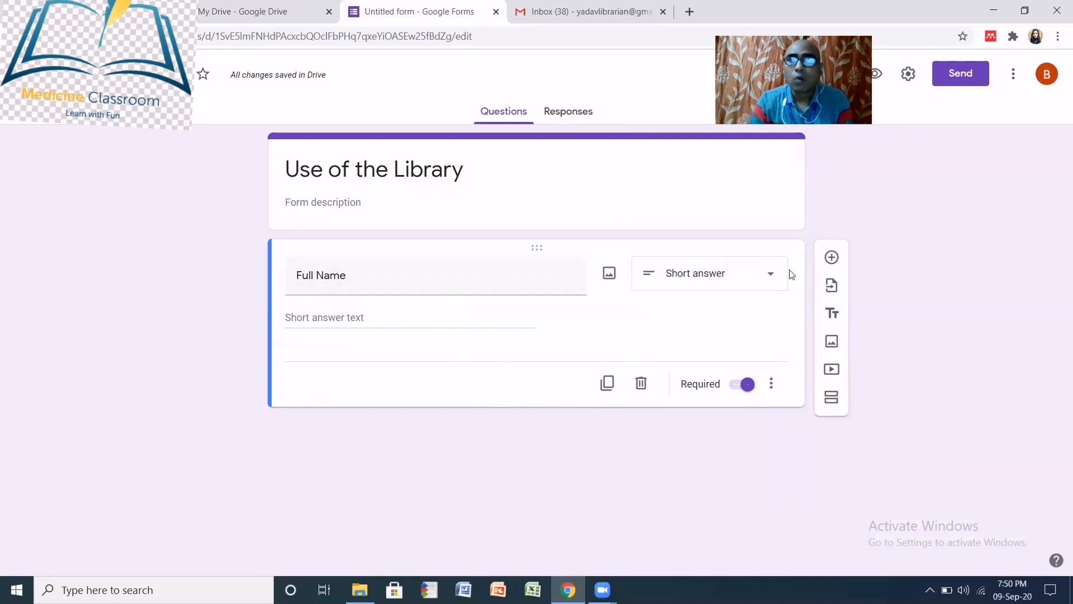
# - Add a multiple-choice question 'Do you have internet facility in your library?'
pyautogui.click(832, 259)
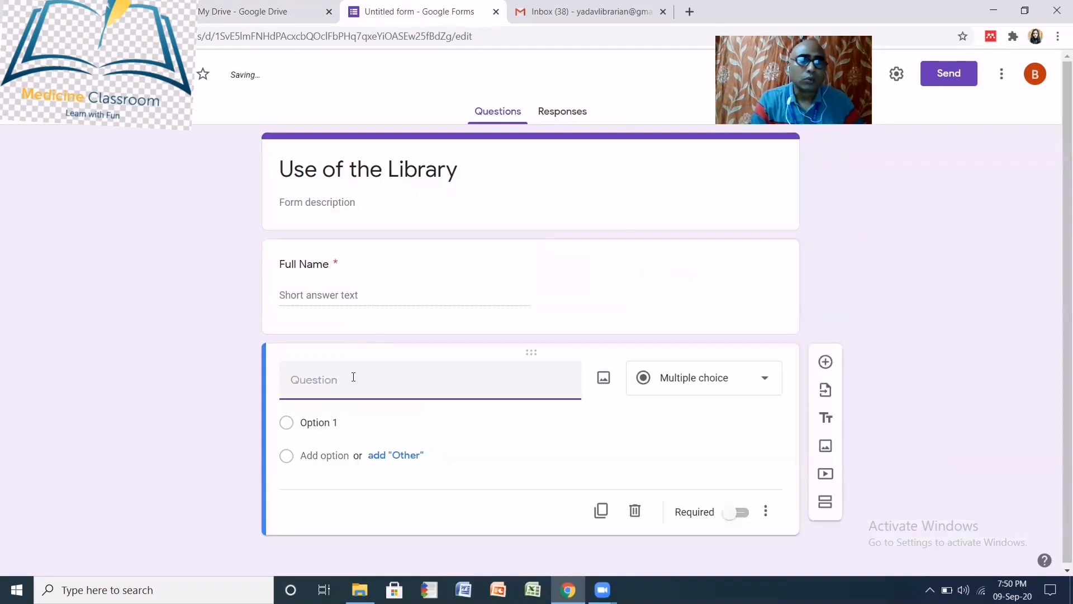
pyautogui.click(765, 378)
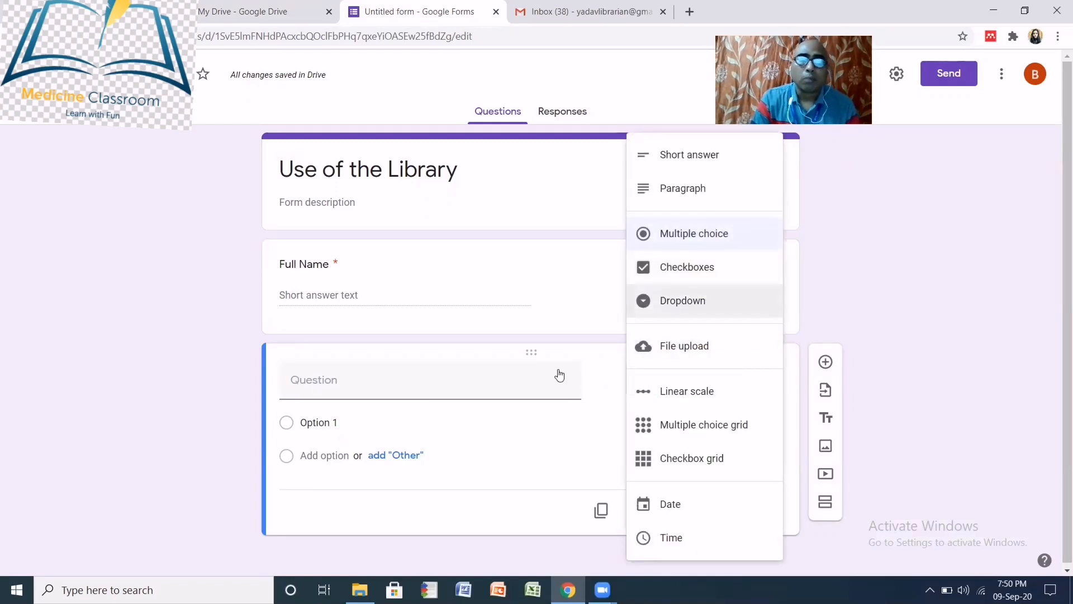
pyautogui.click(347, 377)
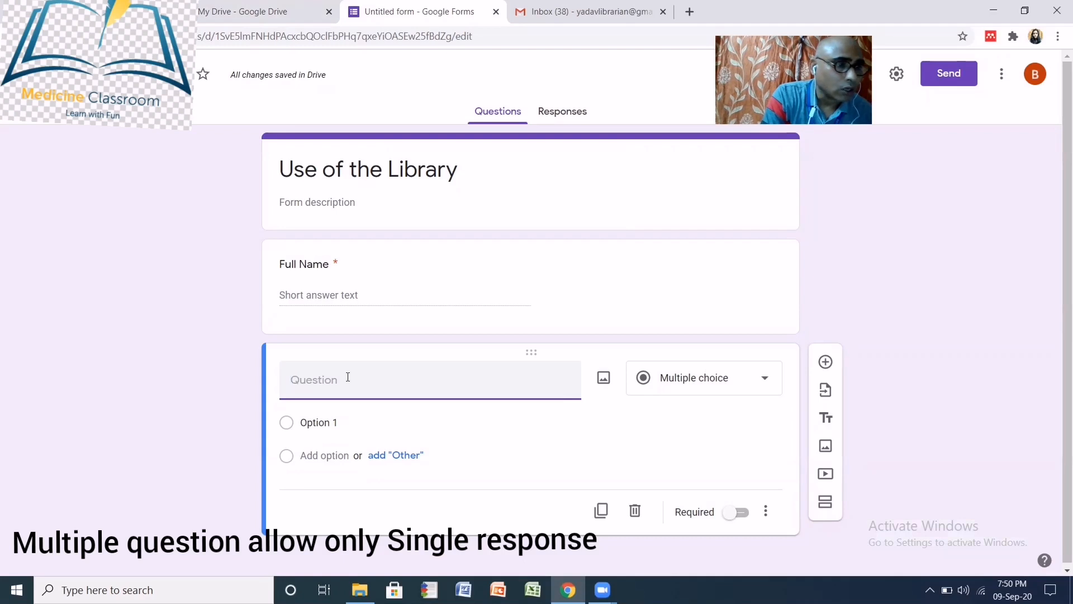
pyautogui.write('Do')
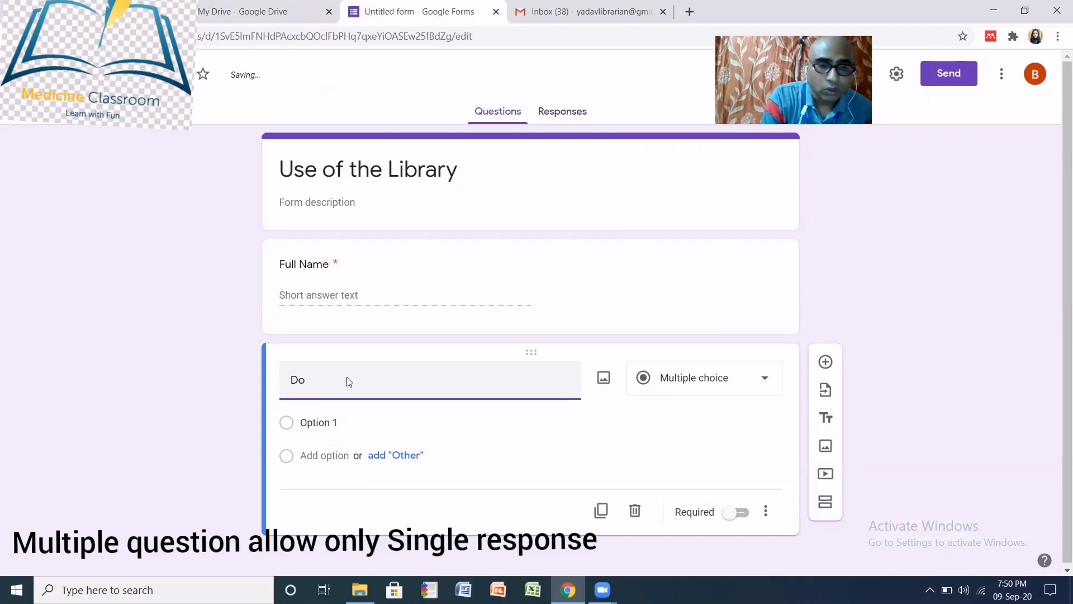
pyautogui.write(' you')
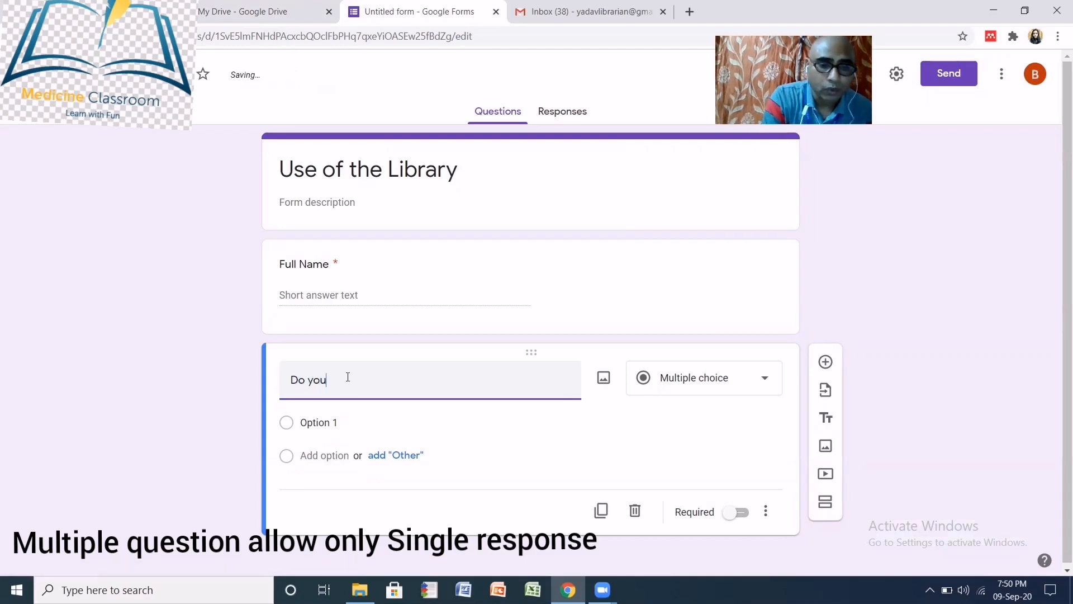
pyautogui.write(' have')
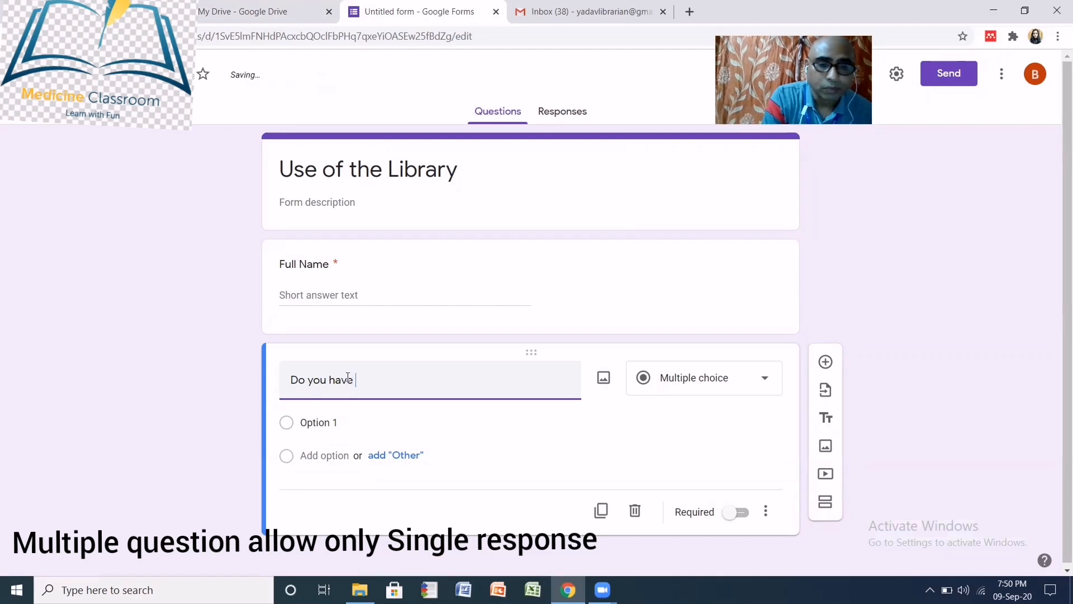
pyautogui.write(' inte')
pyautogui.write('rnet')
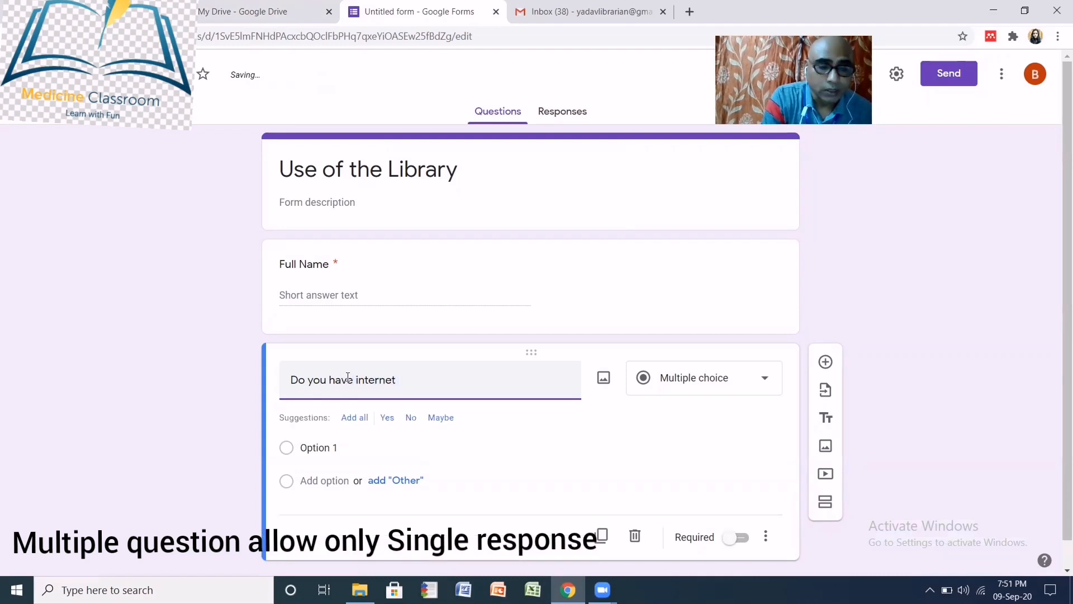
pyautogui.write(' faci')
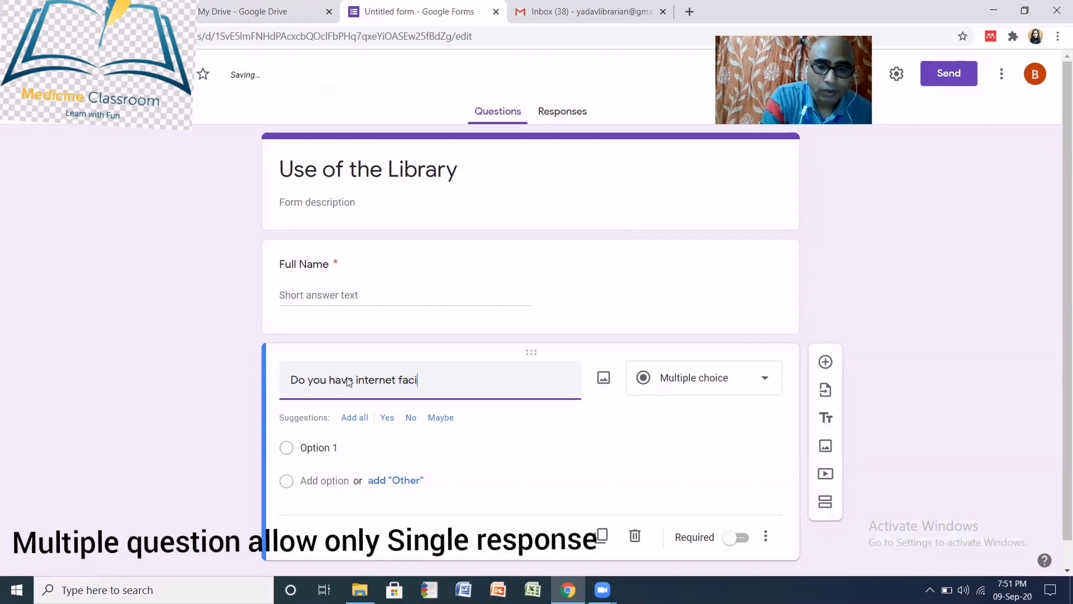
pyautogui.write('lity i')
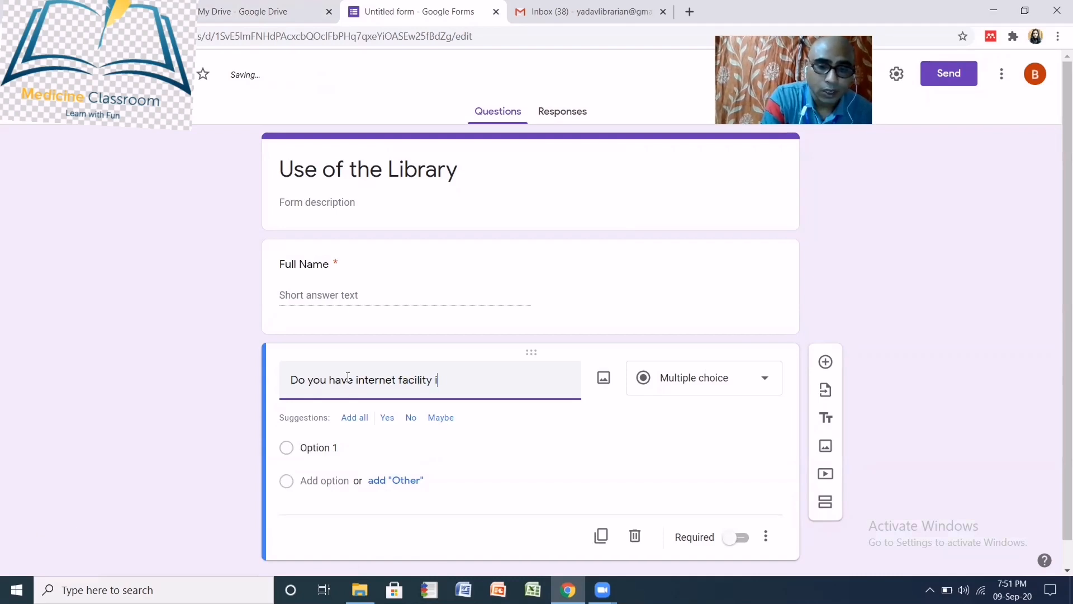
pyautogui.write('n your')
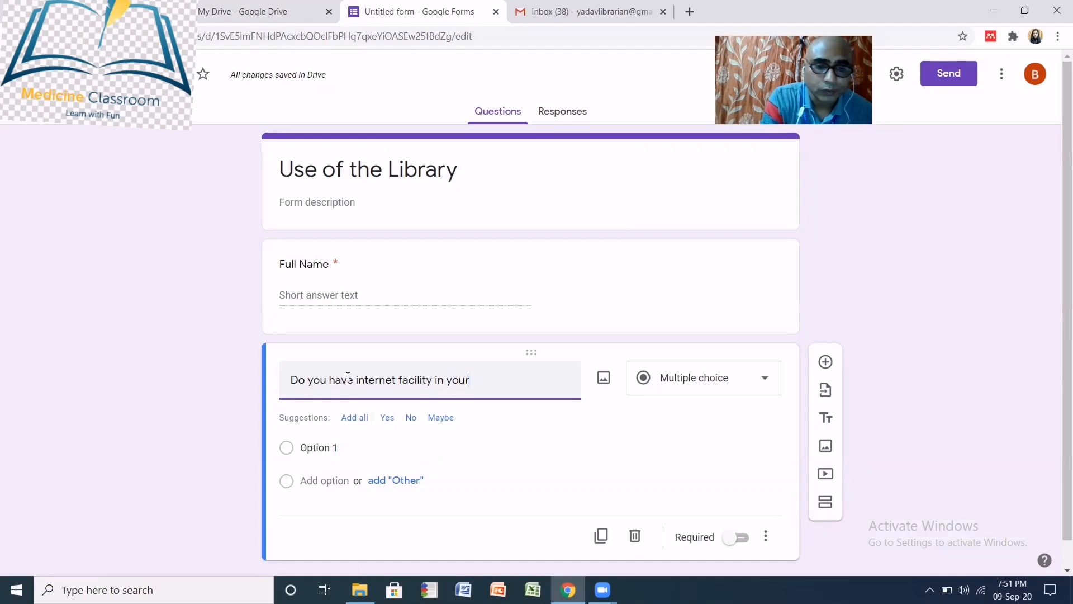
pyautogui.write(' librar')
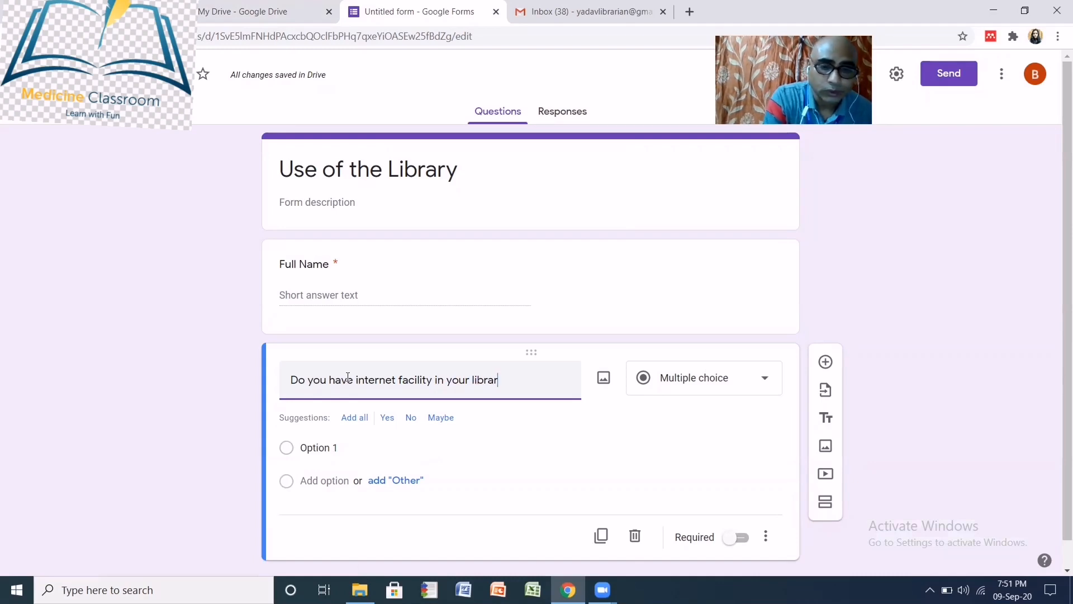
pyautogui.write('y?')
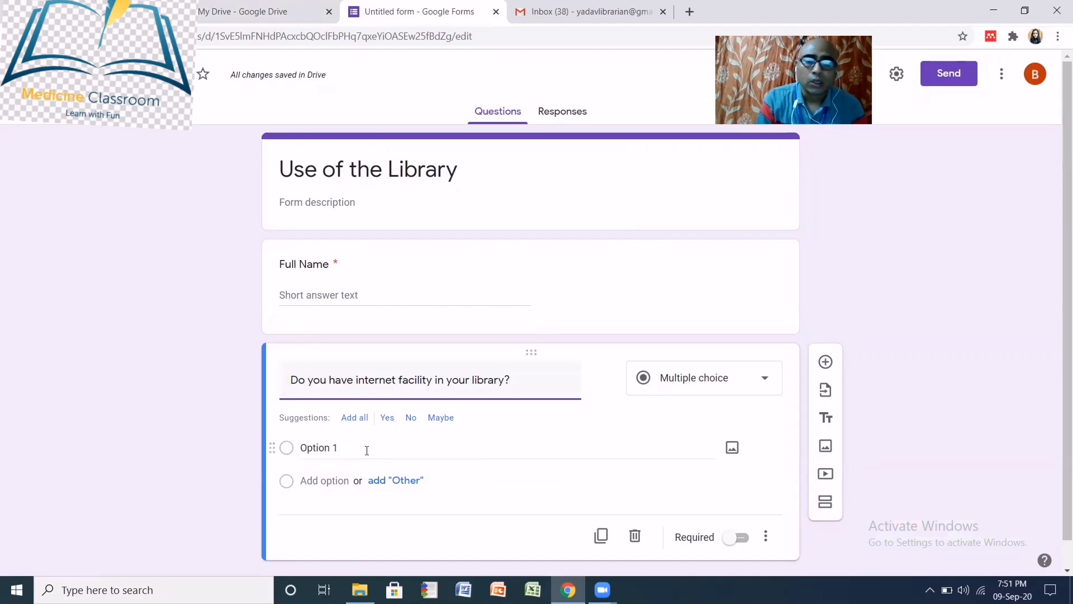
# - Give the internet question the choices Yes, No and Will be available soon
pyautogui.click(344, 446)
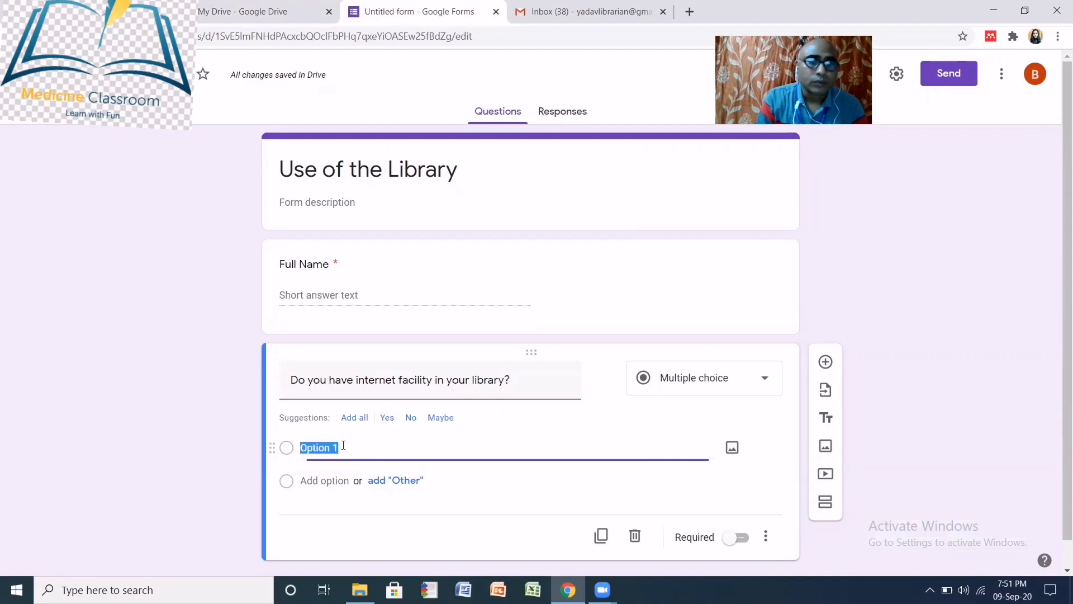
pyautogui.write('Yes')
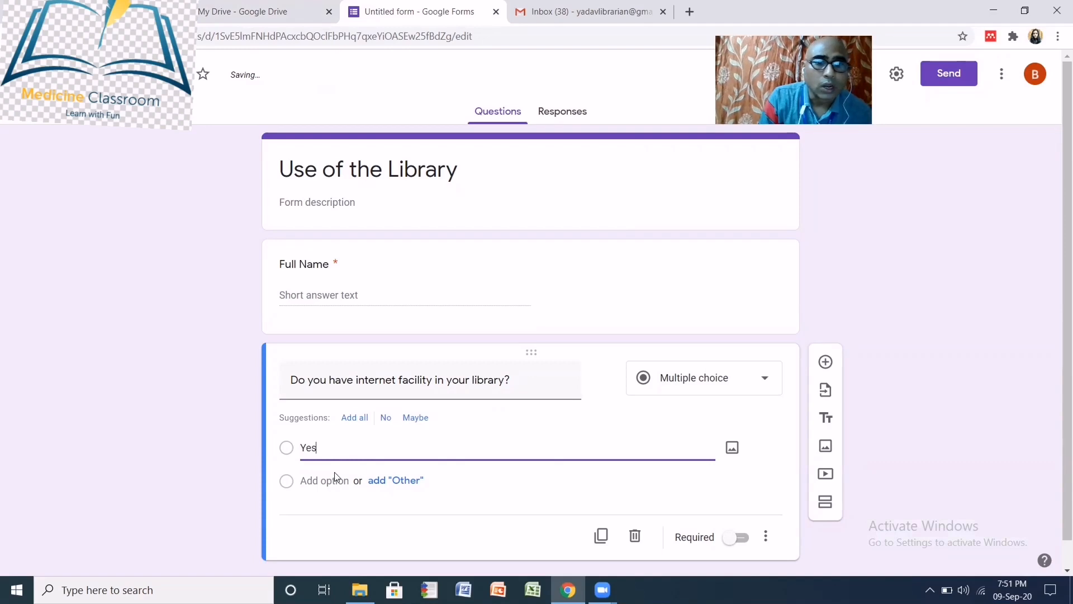
pyautogui.click(327, 484)
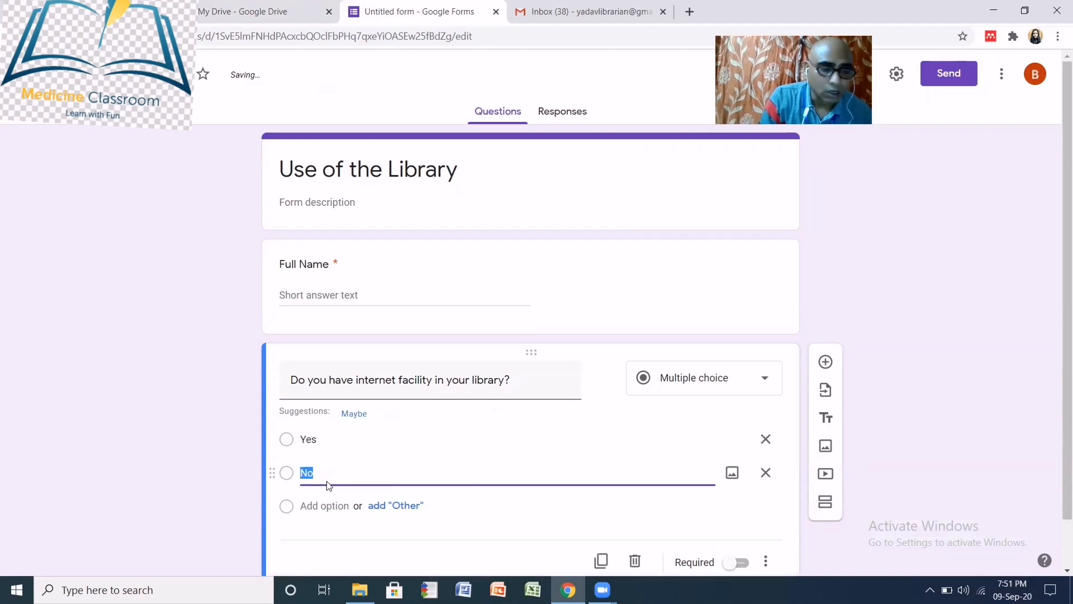
pyautogui.write('No')
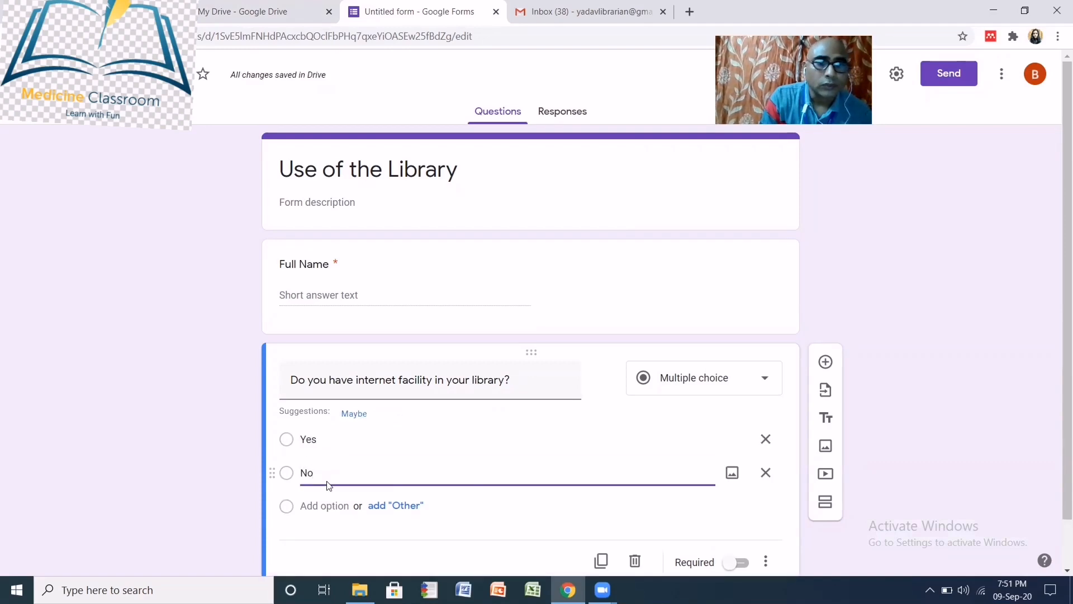
pyautogui.click(323, 506)
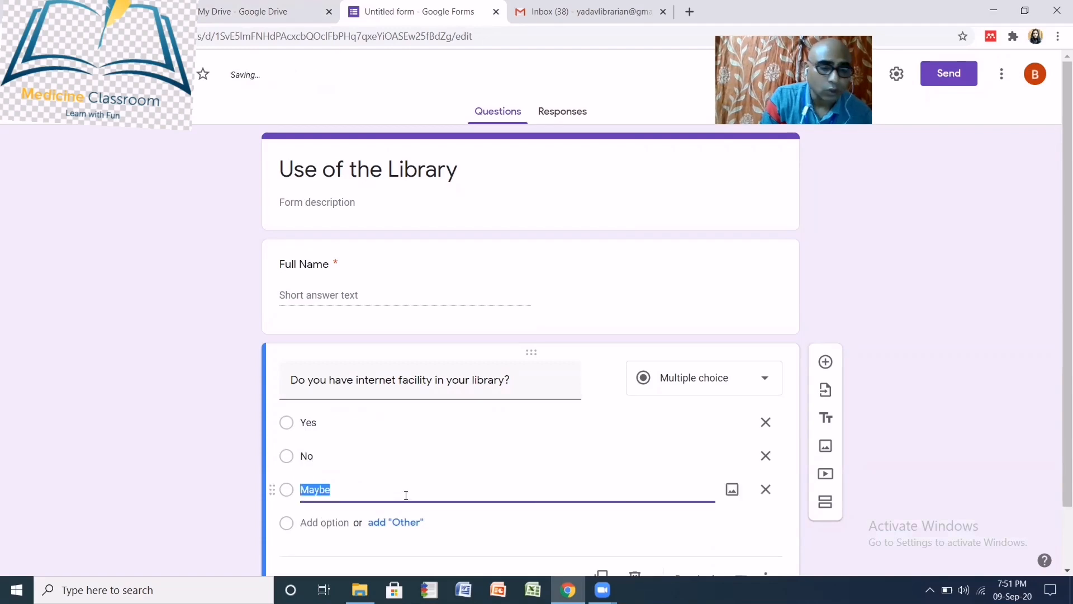
pyautogui.write('Will')
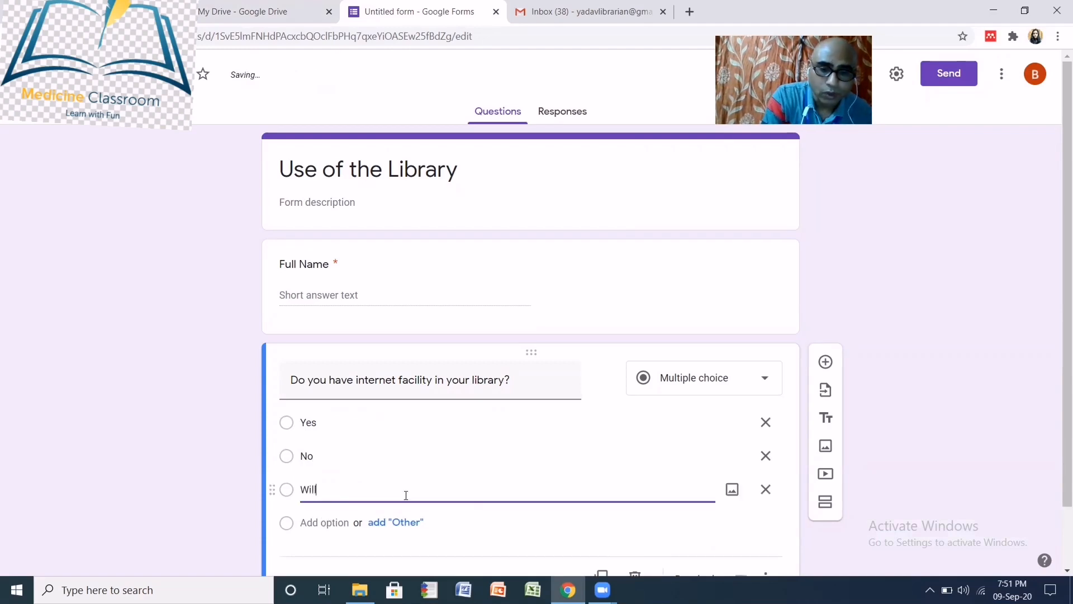
pyautogui.write(' be a')
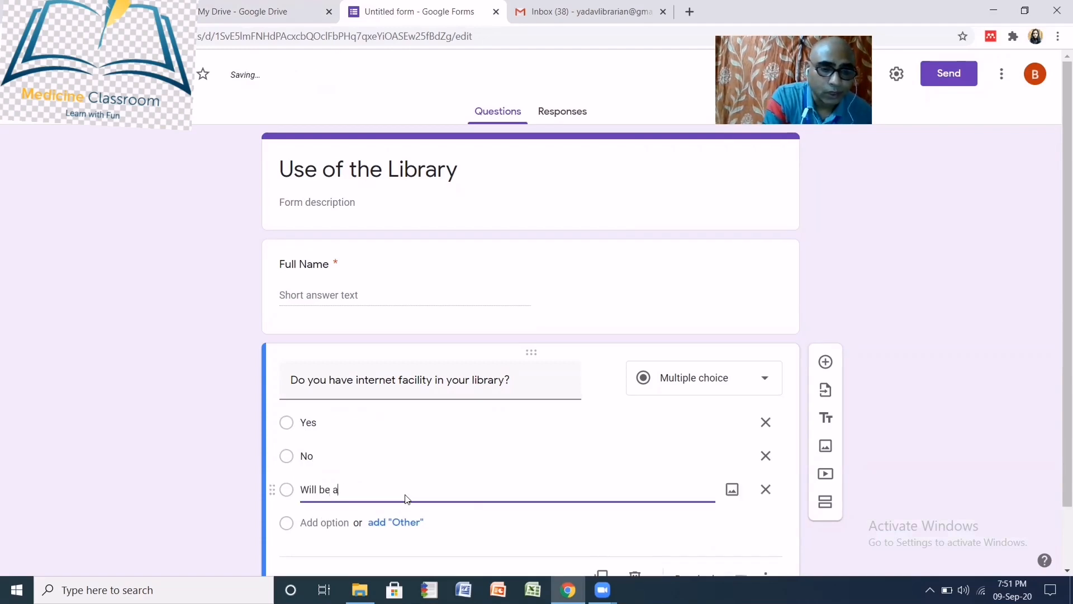
pyautogui.write('vaib')
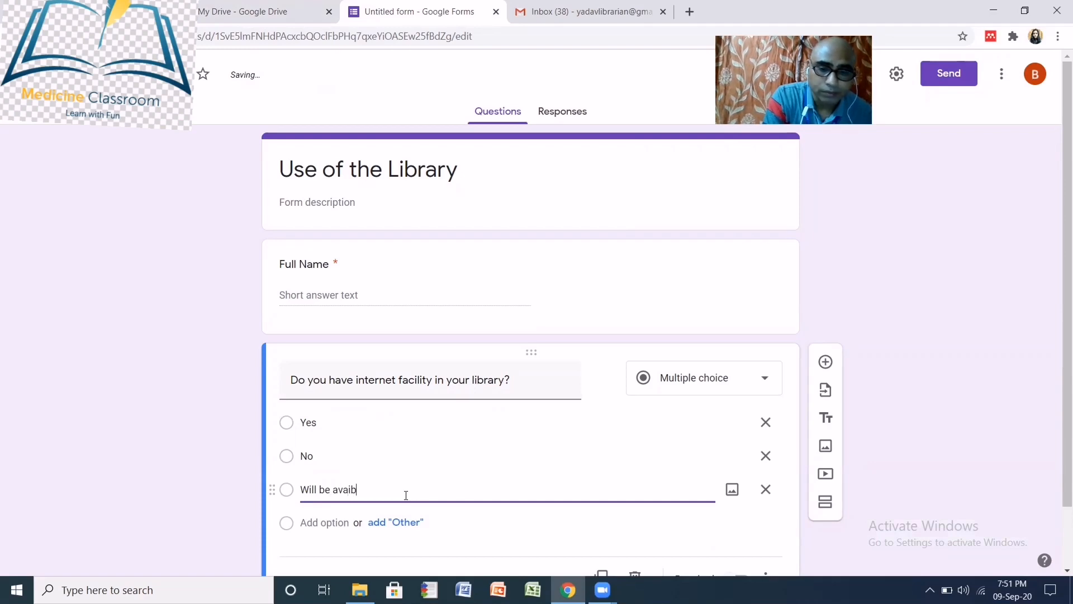
pyautogui.press('BackSpace')
pyautogui.press('BackSpace')
pyautogui.write('ila')
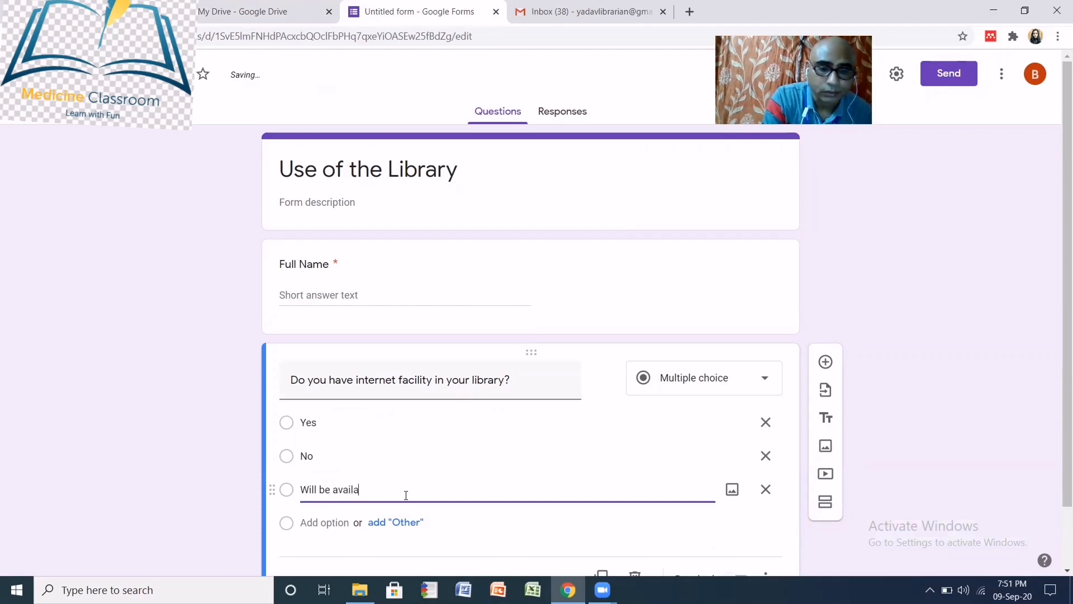
pyautogui.write('b')
pyautogui.write('le')
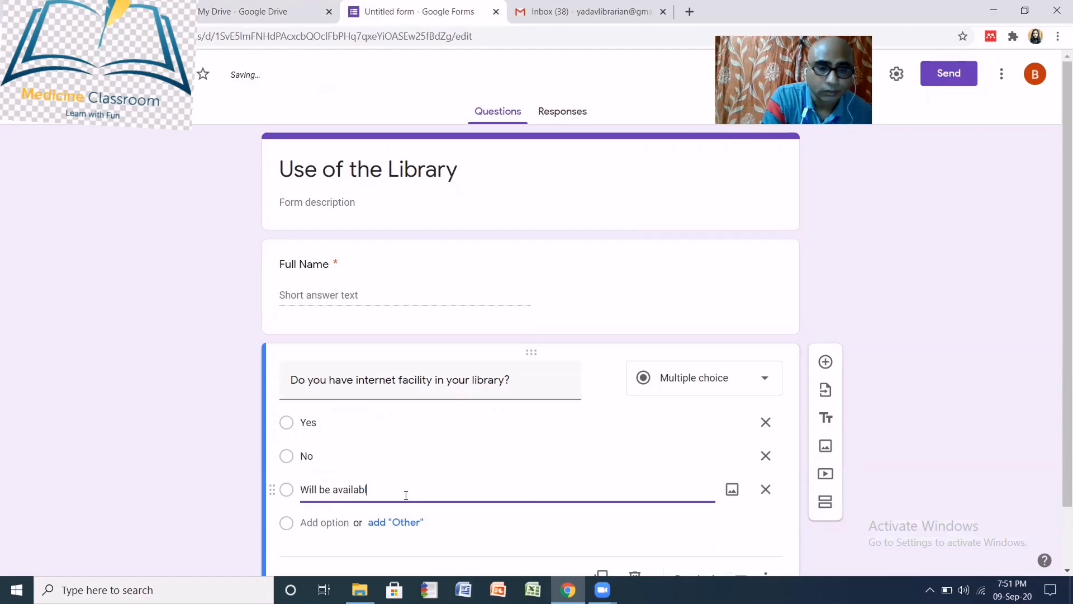
pyautogui.write(' soon')
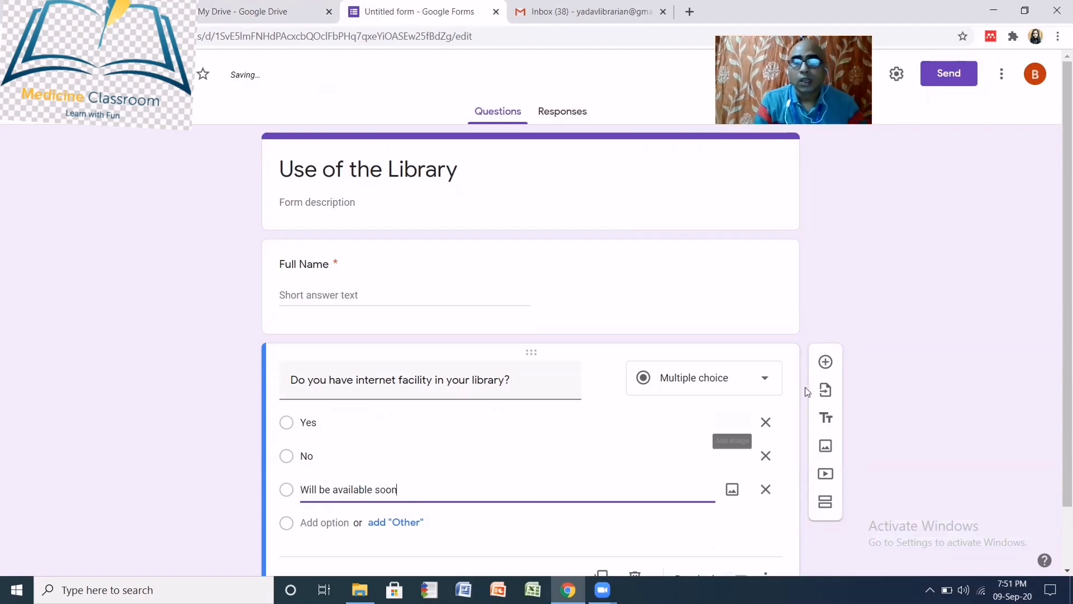
pyautogui.scroll(-1, 897, 399)
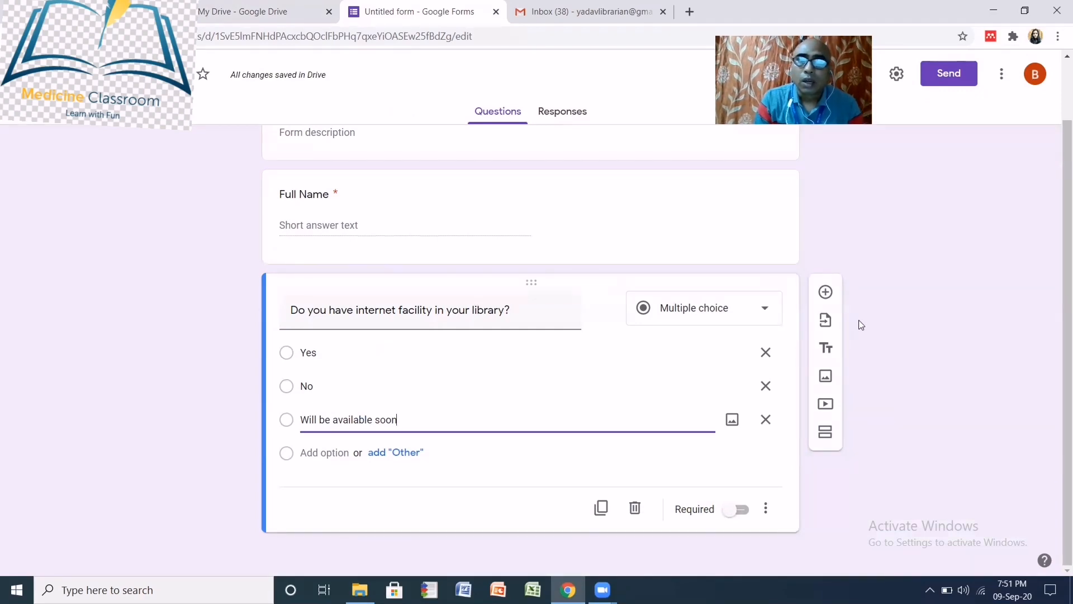
# - Add a new question below the internet question and set its type to Checkboxes
pyautogui.click(826, 292)
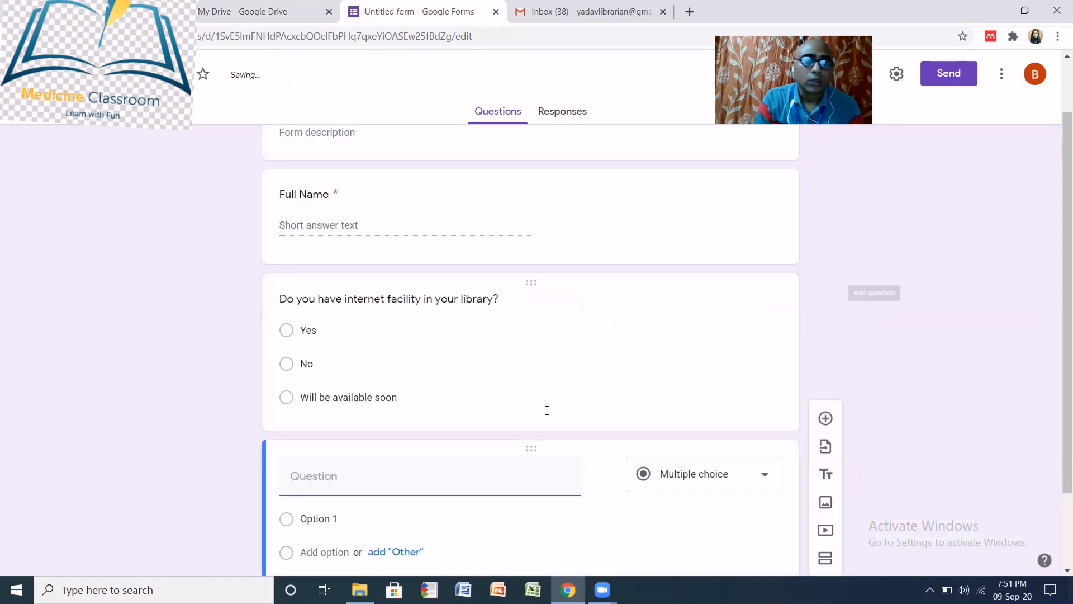
pyautogui.click(765, 479)
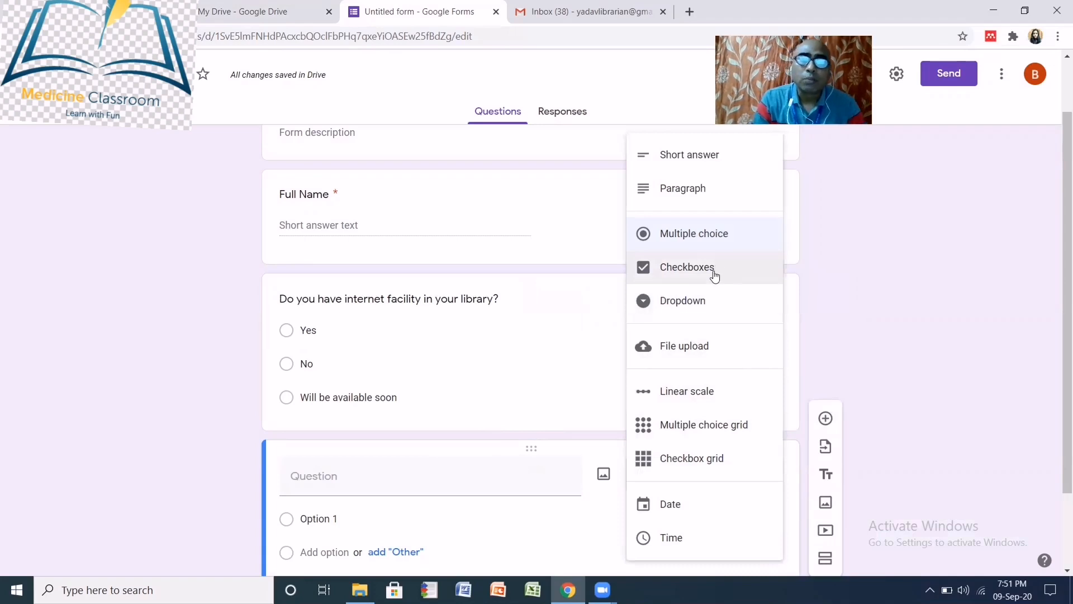
pyautogui.click(835, 290)
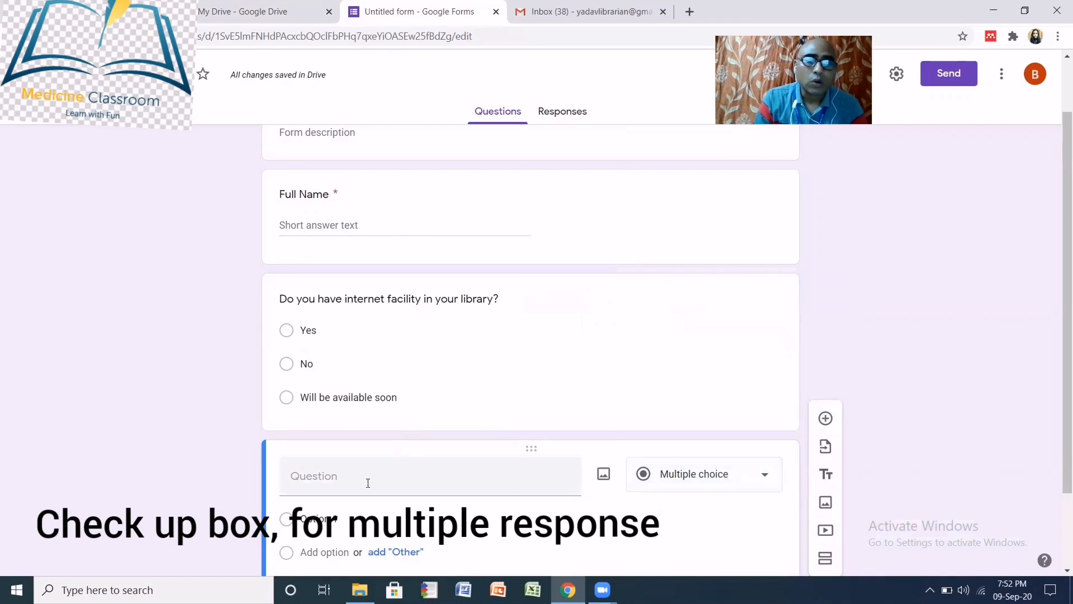
pyautogui.scroll(-2, 369, 475)
pyautogui.click(341, 380)
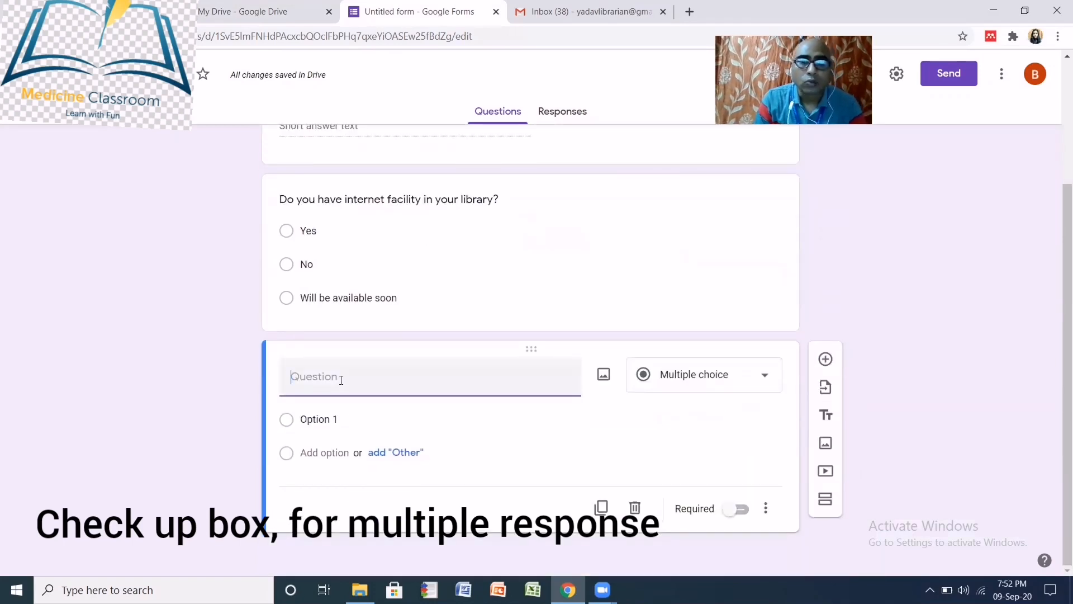
pyautogui.click(763, 378)
pyautogui.click(714, 280)
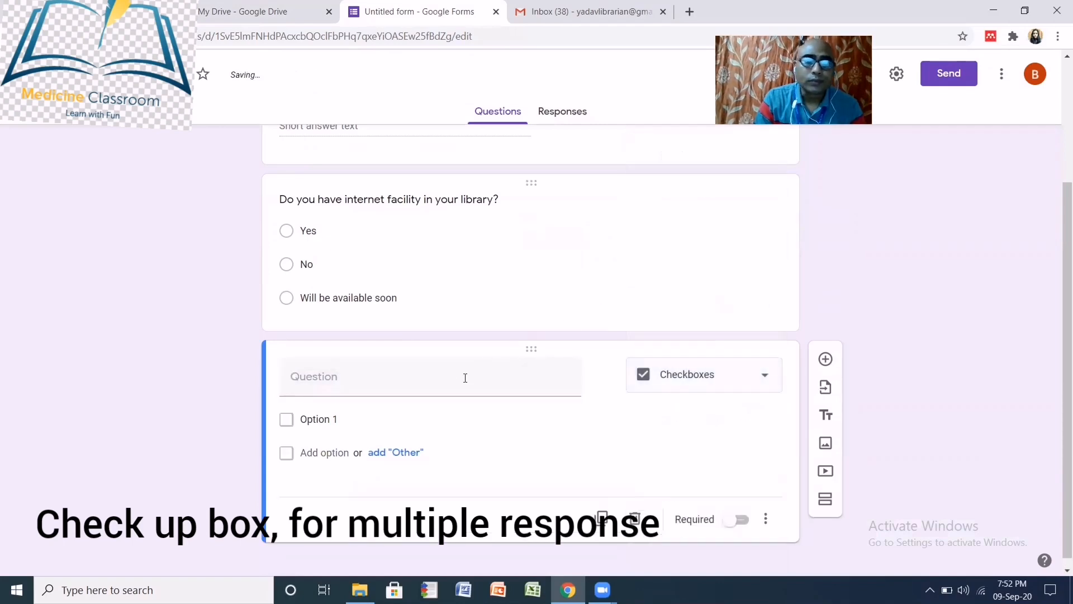
pyautogui.click(336, 376)
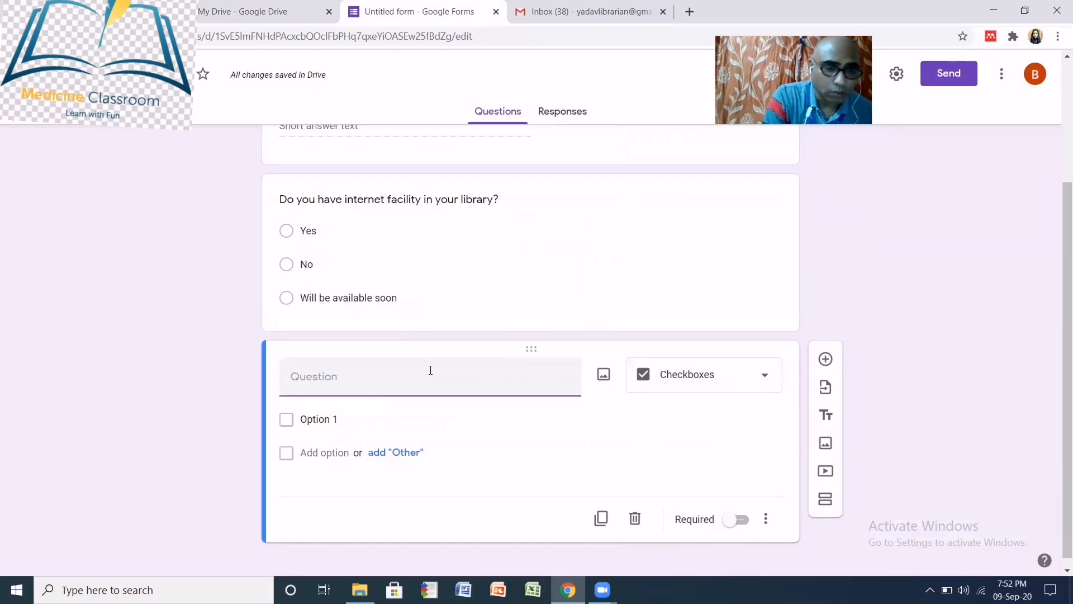
# - Title the checkbox question 'What are the problems in your library?'
pyautogui.write('Wha')
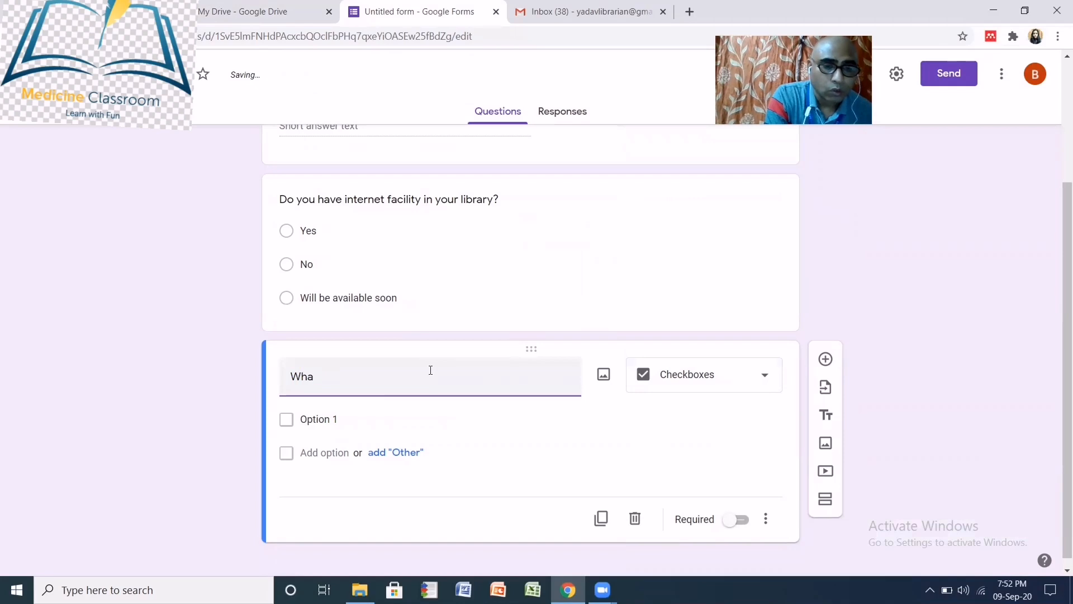
pyautogui.write('t are')
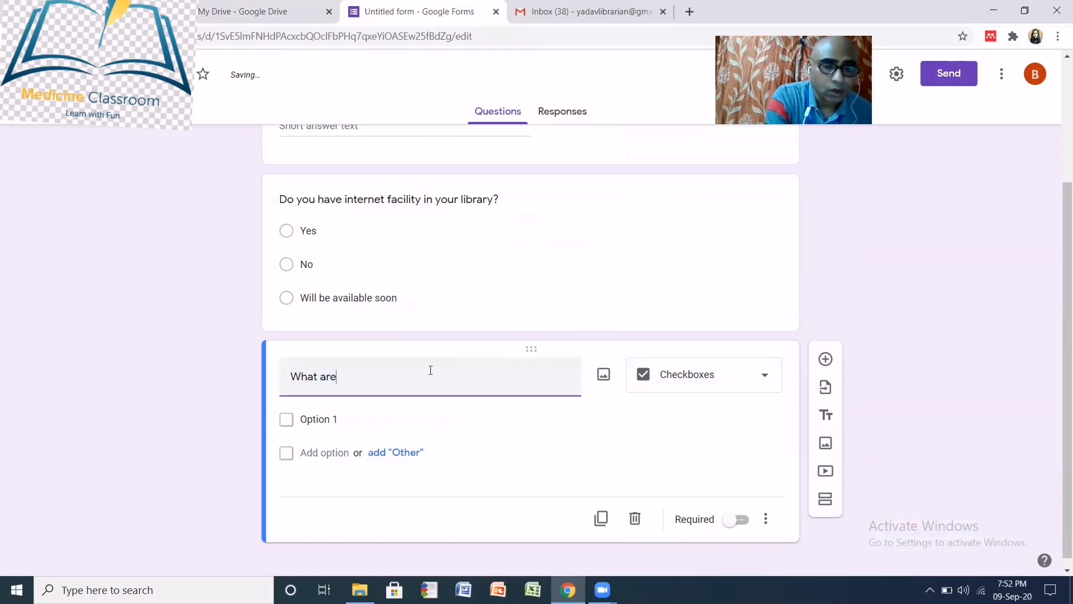
pyautogui.write(' the p')
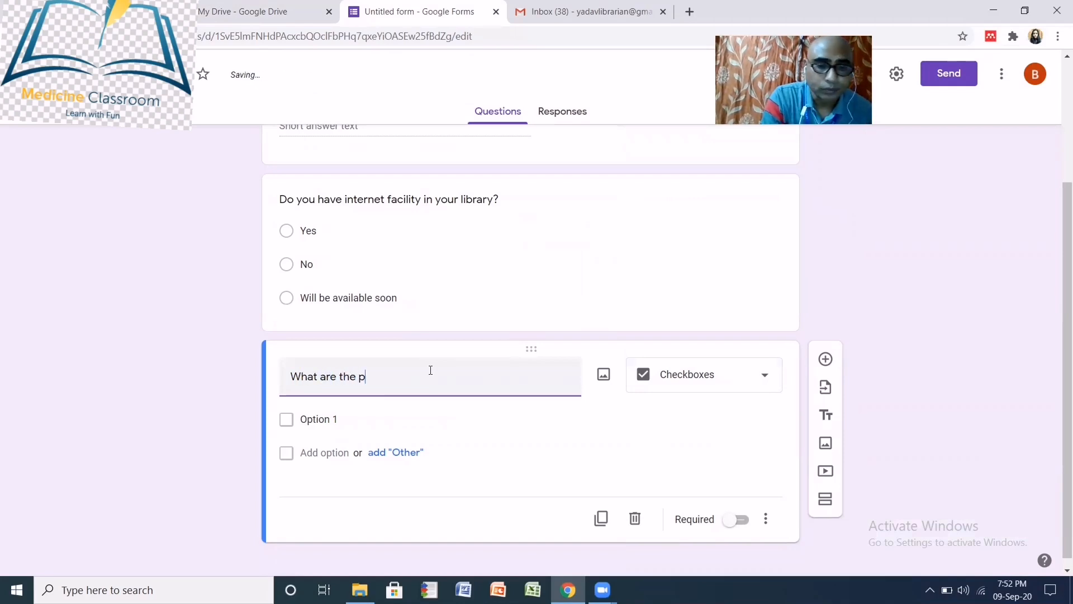
pyautogui.write('roble')
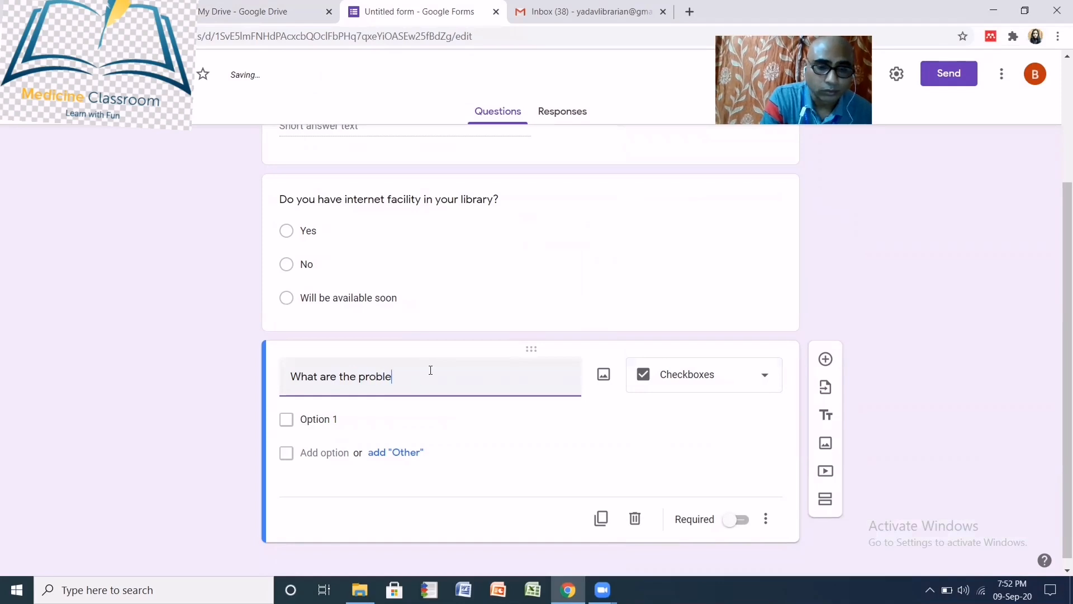
pyautogui.write('ms ')
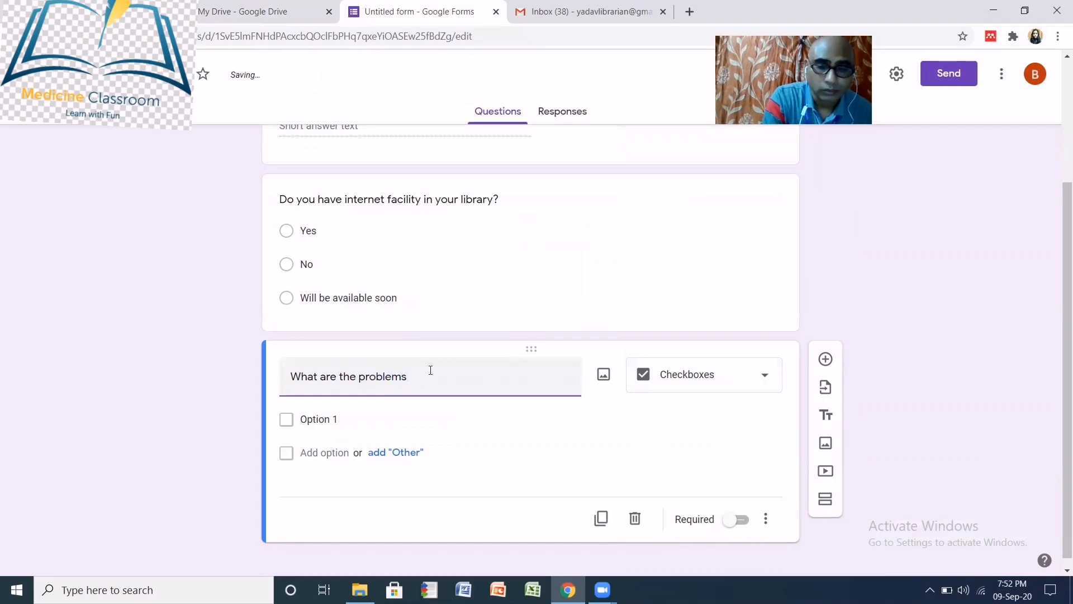
pyautogui.write('in yo')
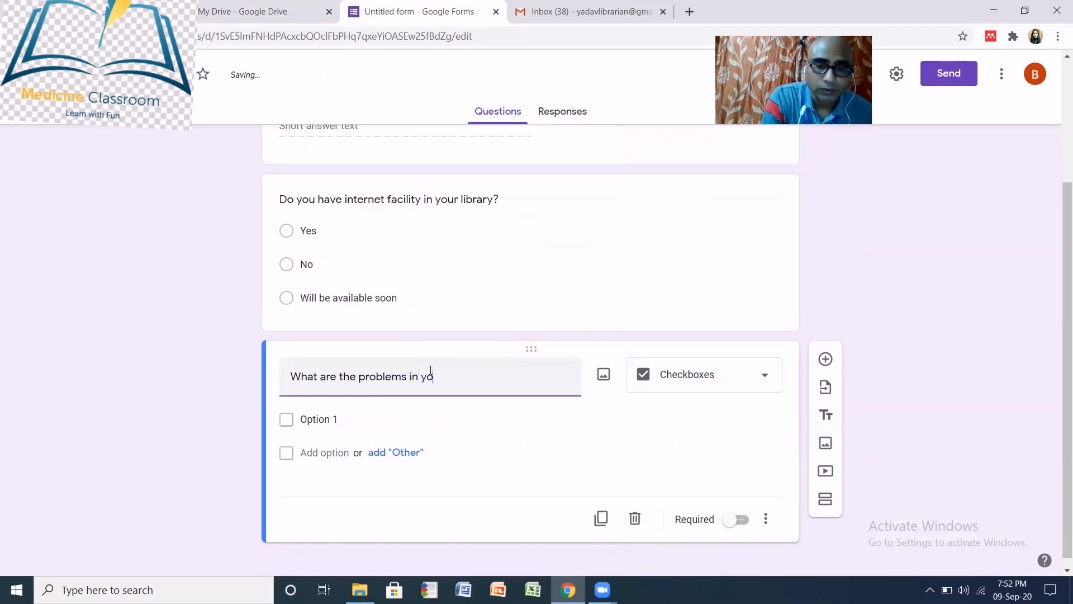
pyautogui.write('ur lib')
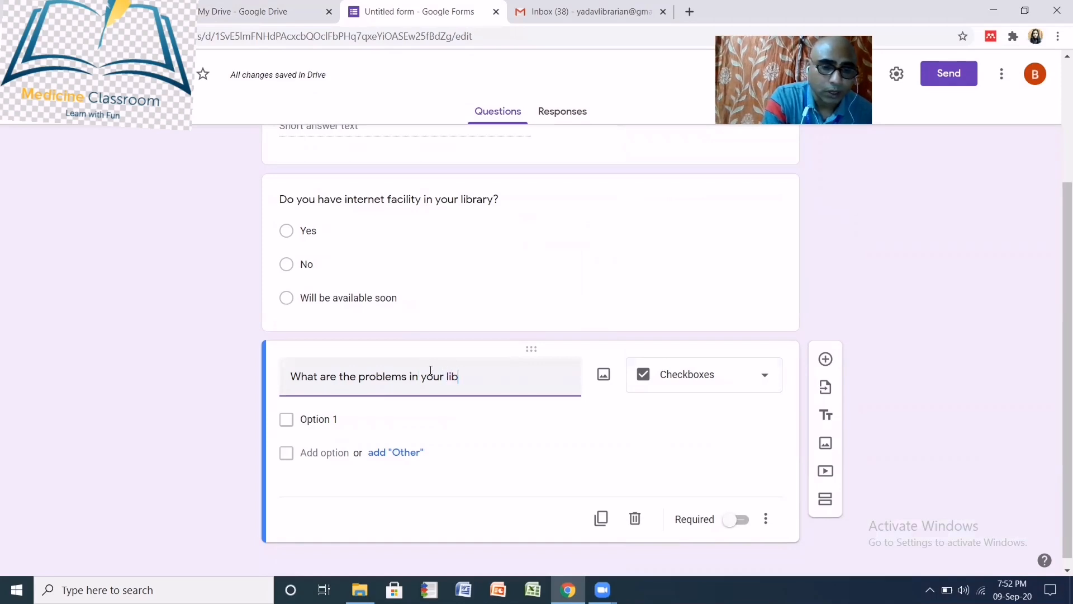
pyautogui.write('rary')
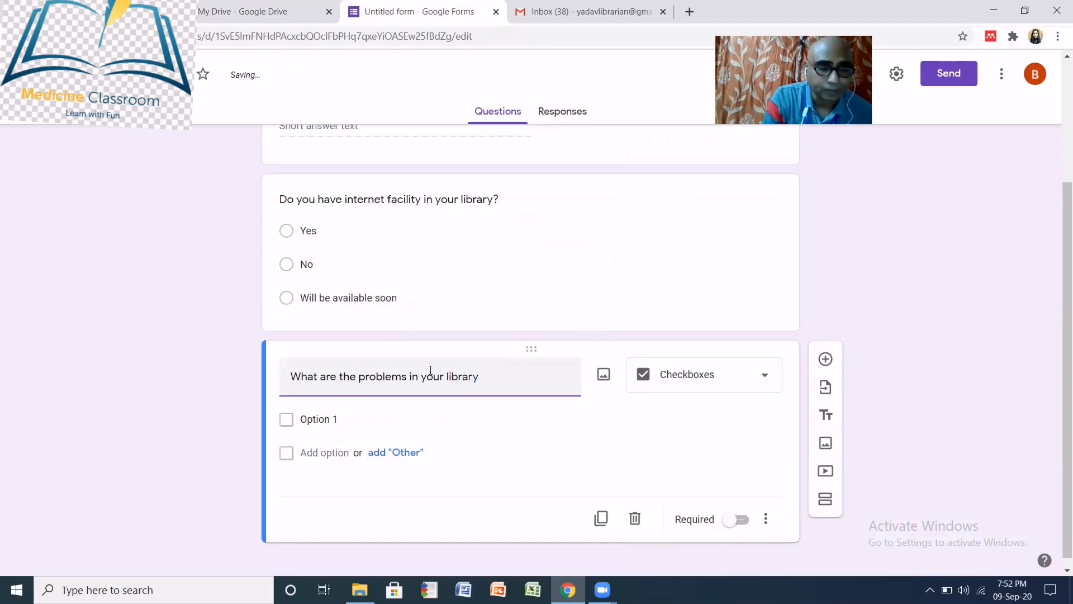
pyautogui.write('?')
pyautogui.click(328, 418)
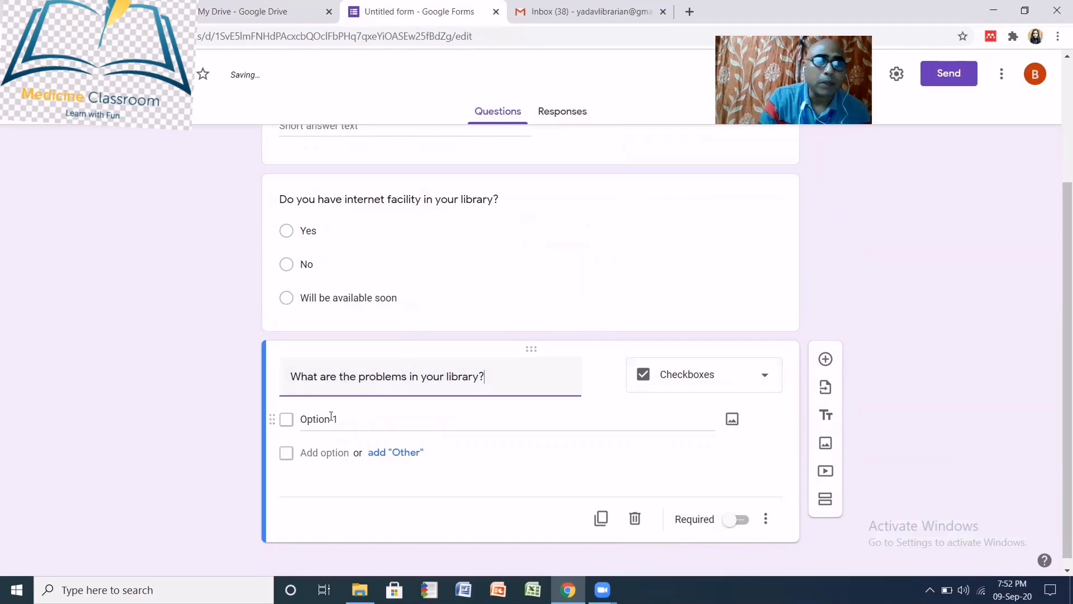
# - Enter the checkbox choices Internet, Furniture, Textbook and Computer
pyautogui.write('I')
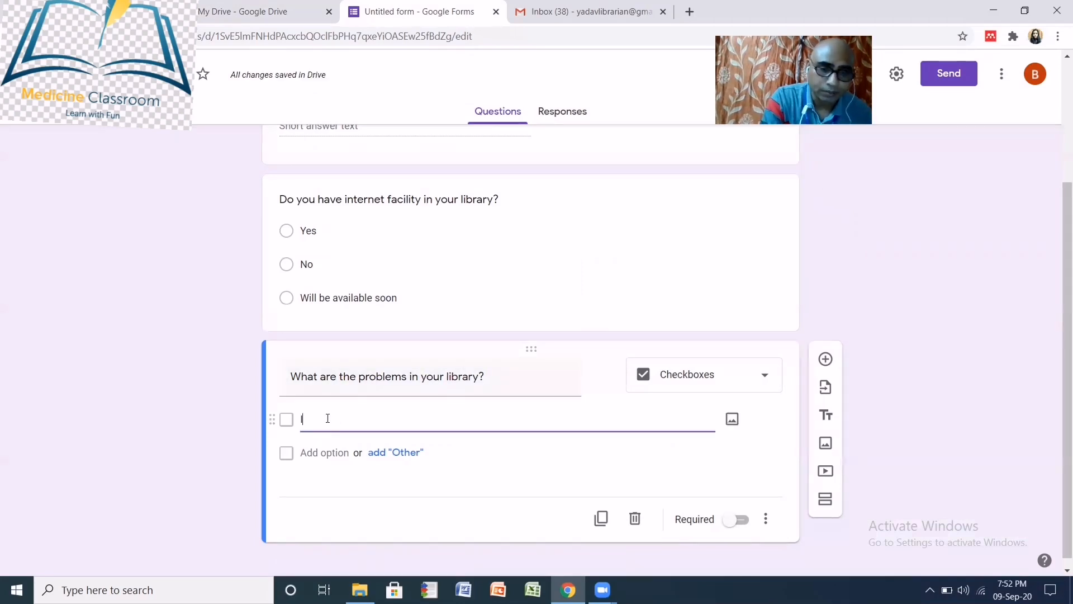
pyautogui.write('nternet')
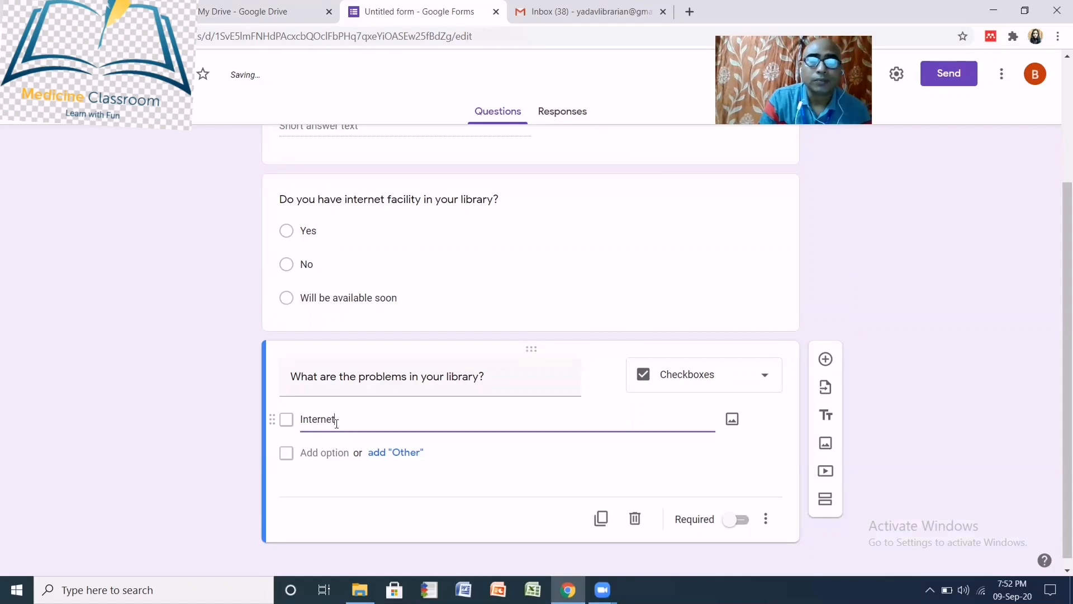
pyautogui.click(322, 452)
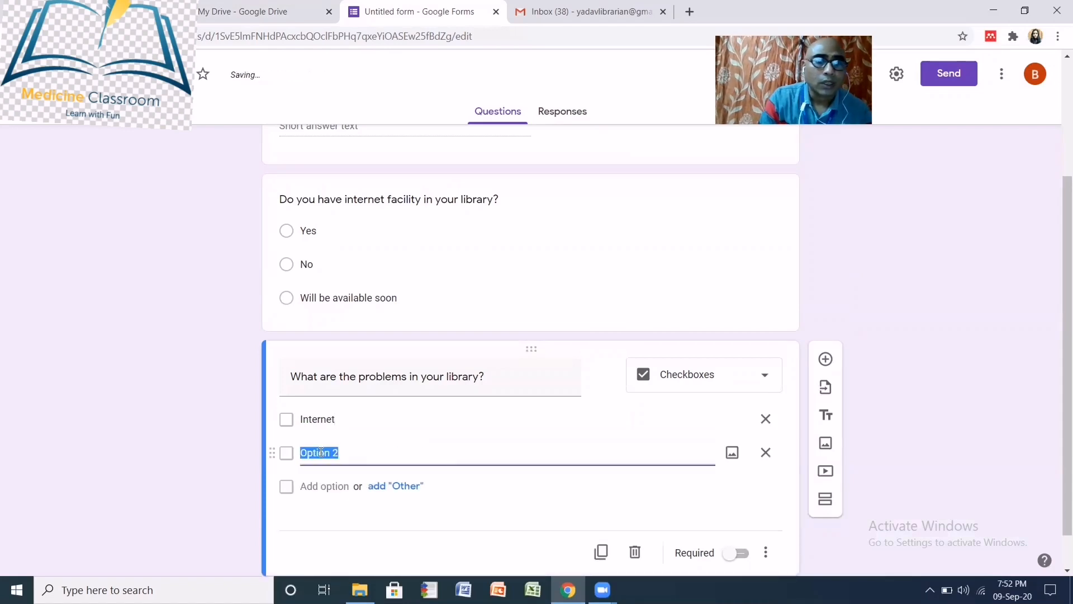
pyautogui.write('F')
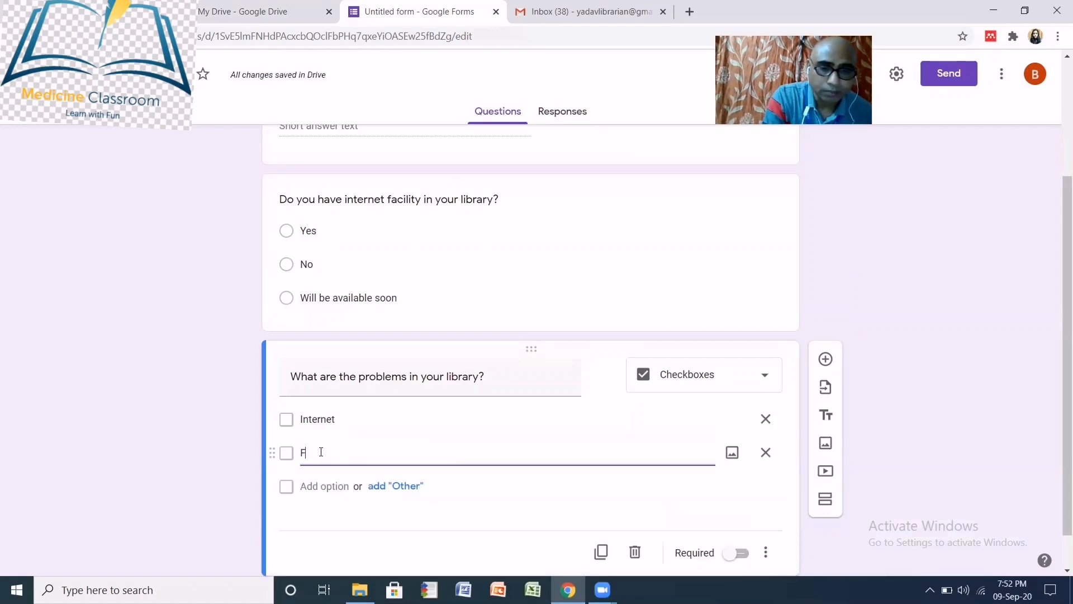
pyautogui.write('urniture')
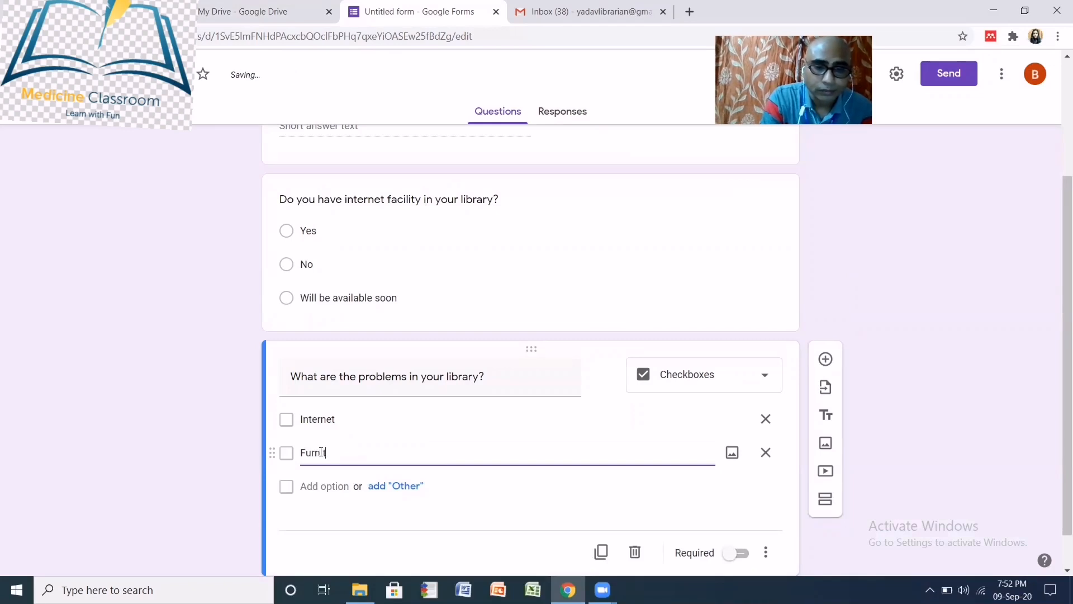
pyautogui.click(317, 487)
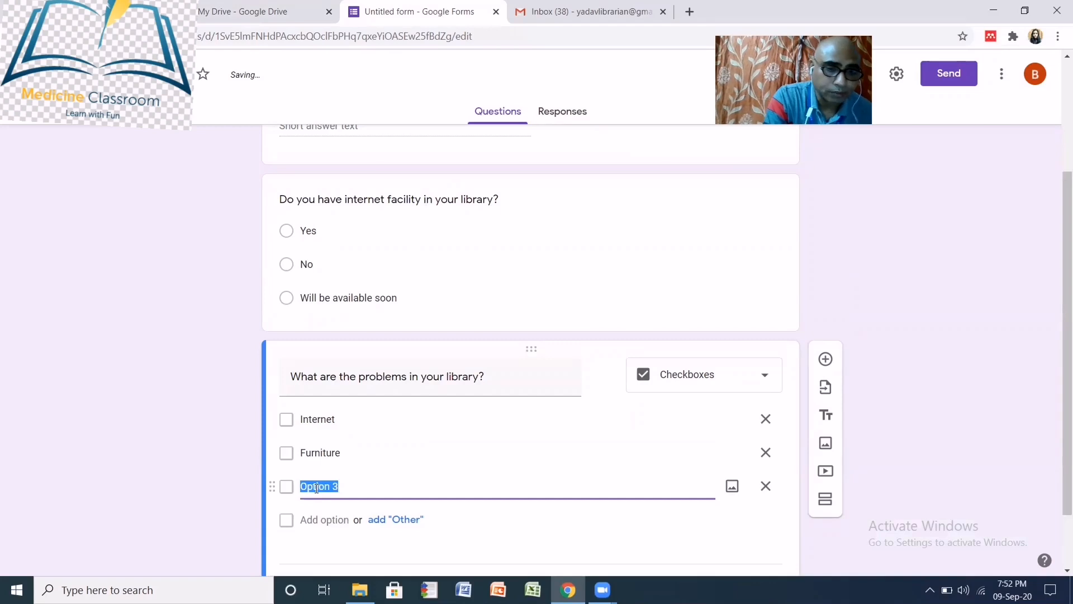
pyautogui.write('Text')
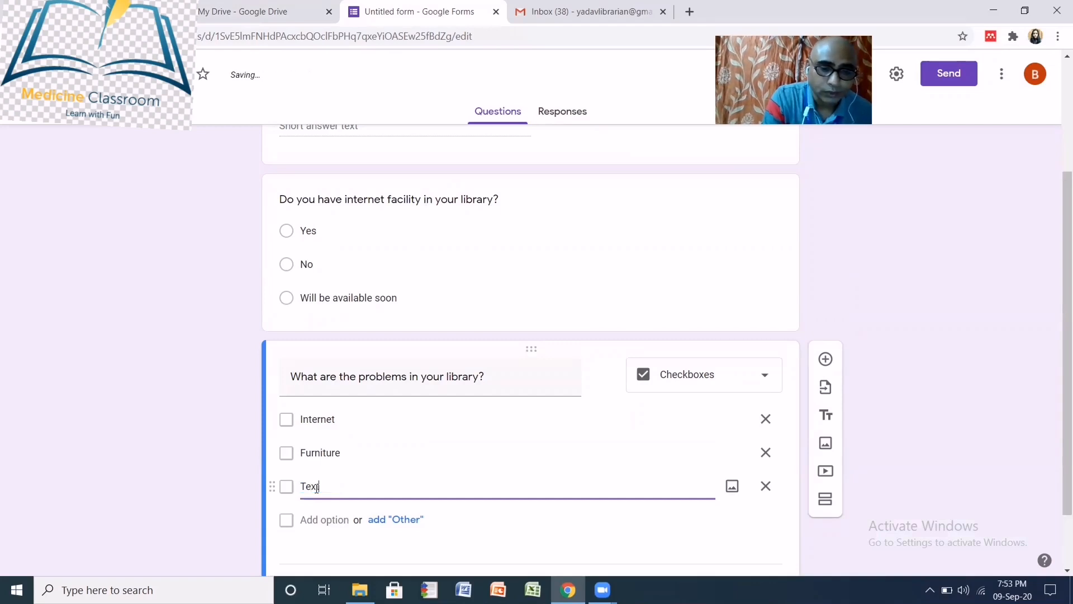
pyautogui.write('book')
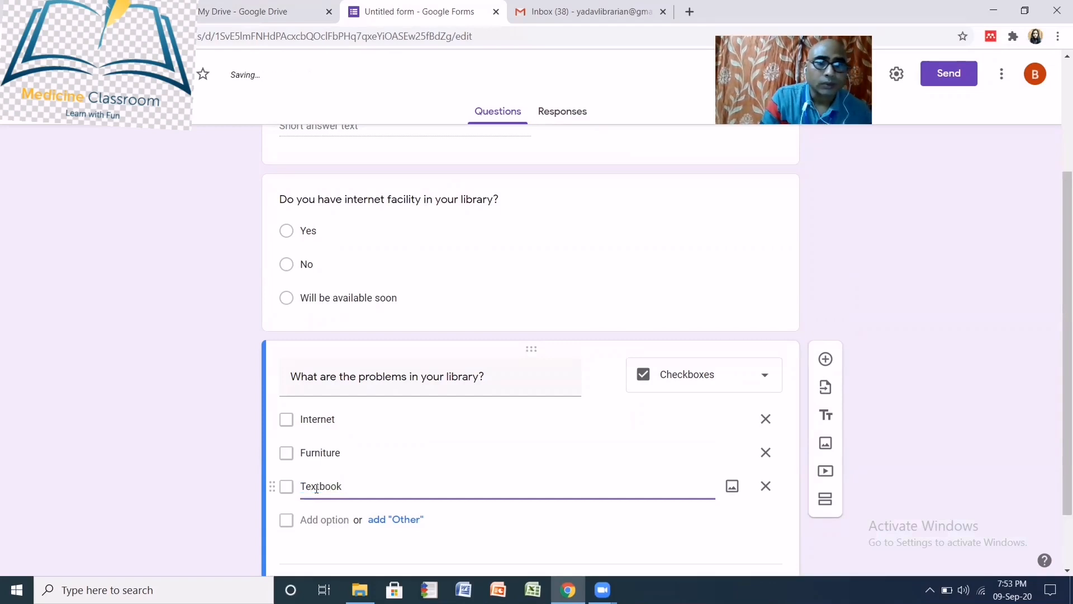
pyautogui.click(317, 520)
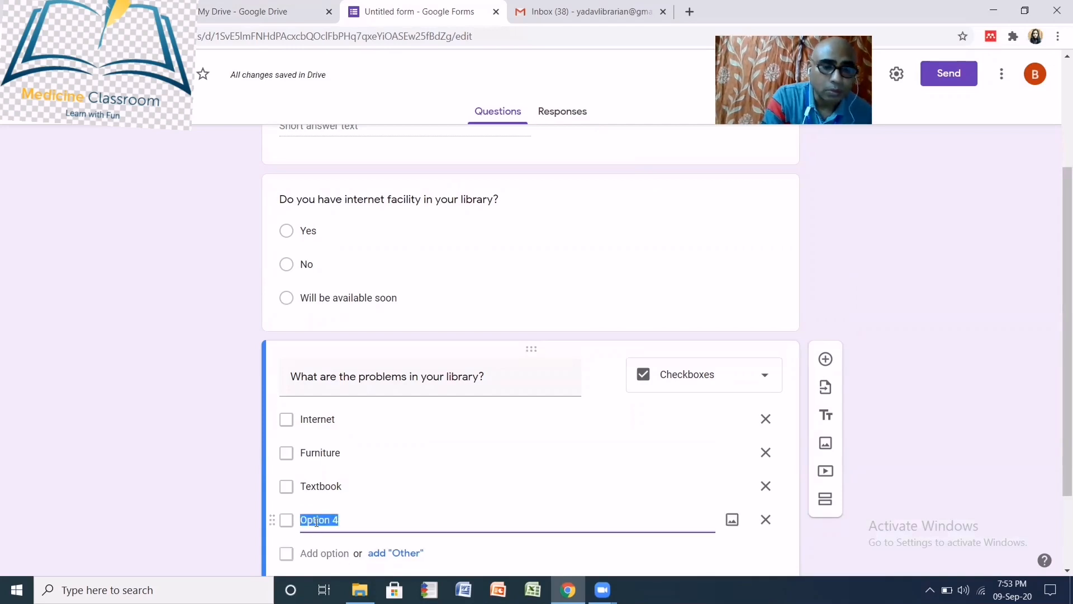
pyautogui.write('Com')
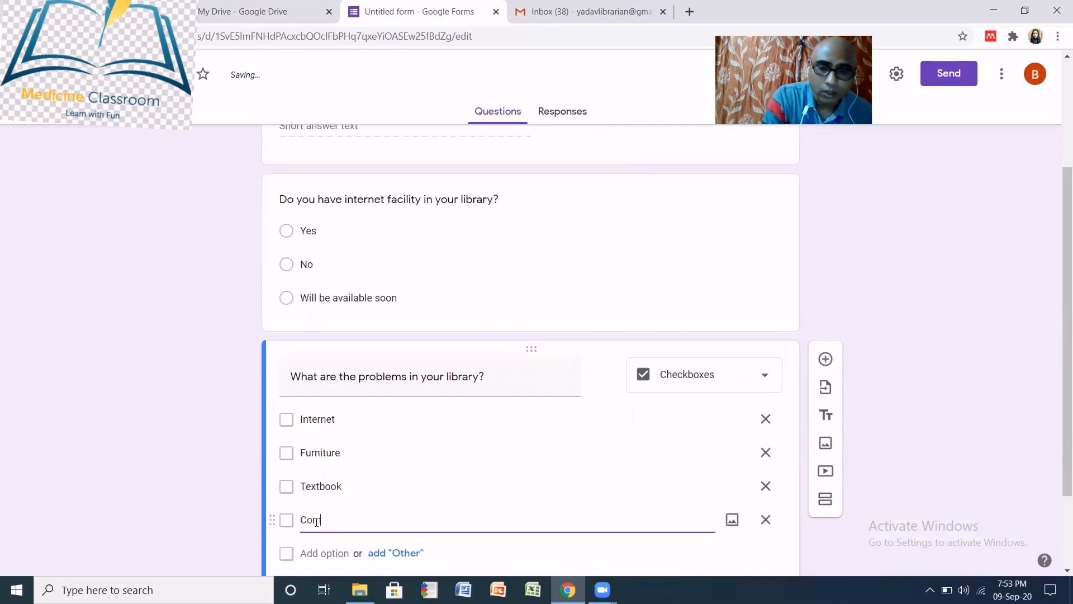
pyautogui.write('put')
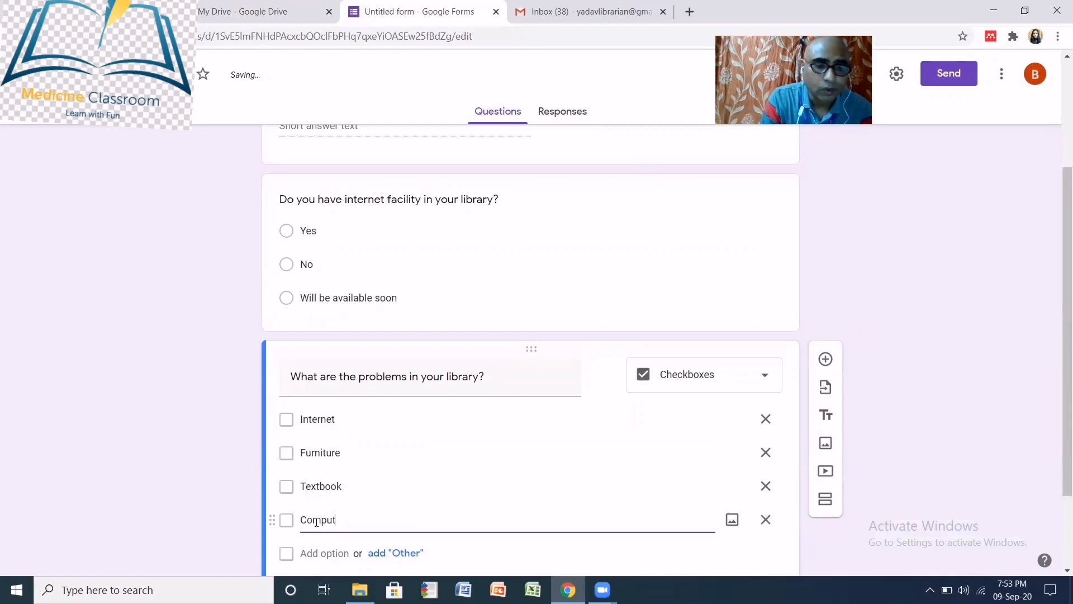
pyautogui.write('er')
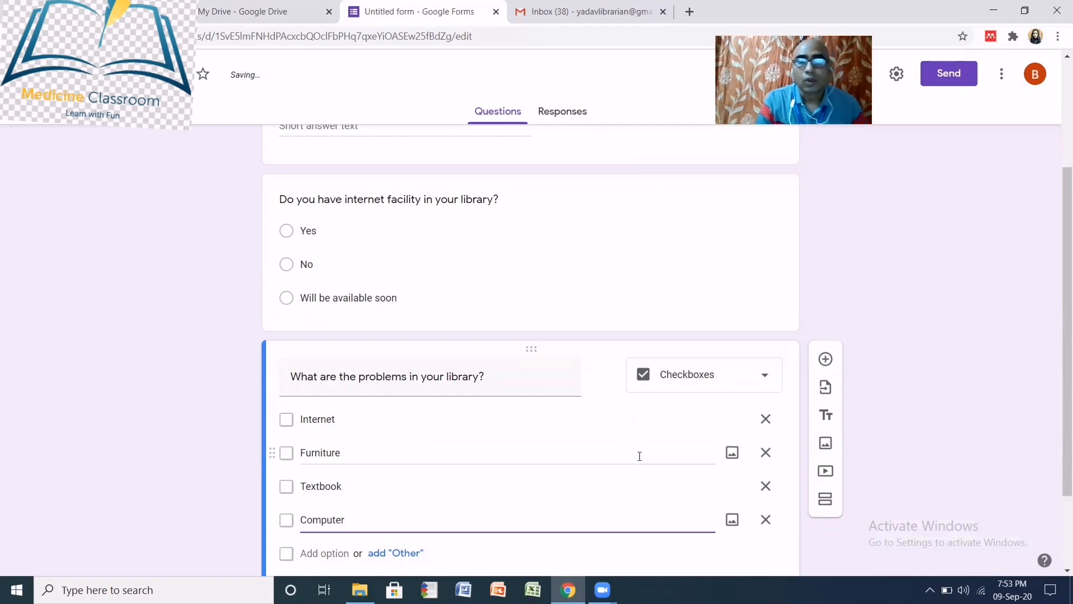
# - Mark the library-problems question as required
pyautogui.scroll(-2, 640, 453)
pyautogui.scroll(3, 609, 438)
pyautogui.scroll(-3, 621, 453)
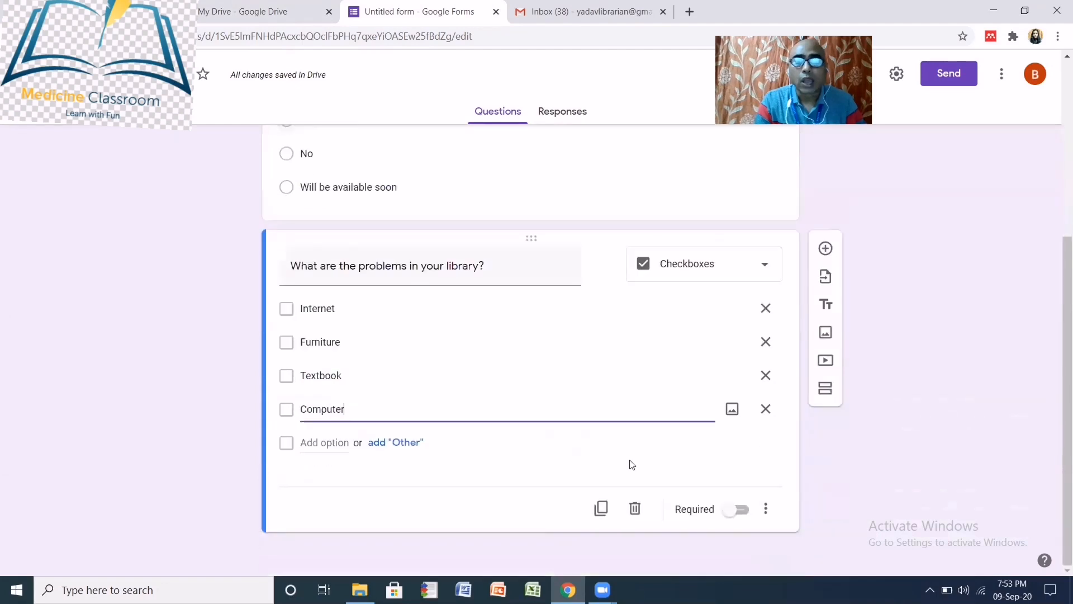
pyautogui.click(737, 514)
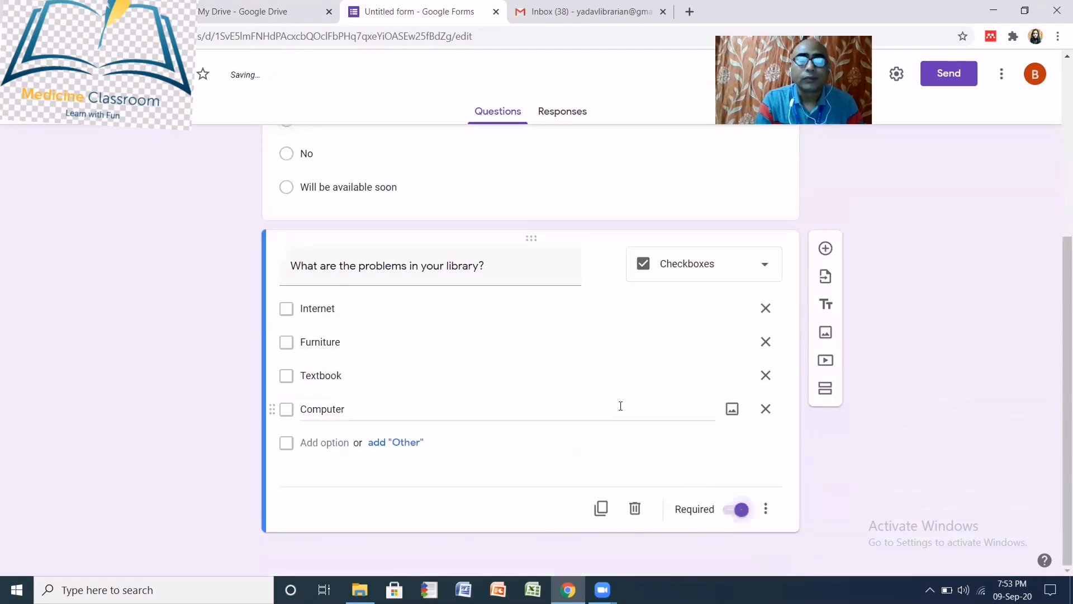
pyautogui.scroll(5, 618, 424)
pyautogui.scroll(-2, 618, 434)
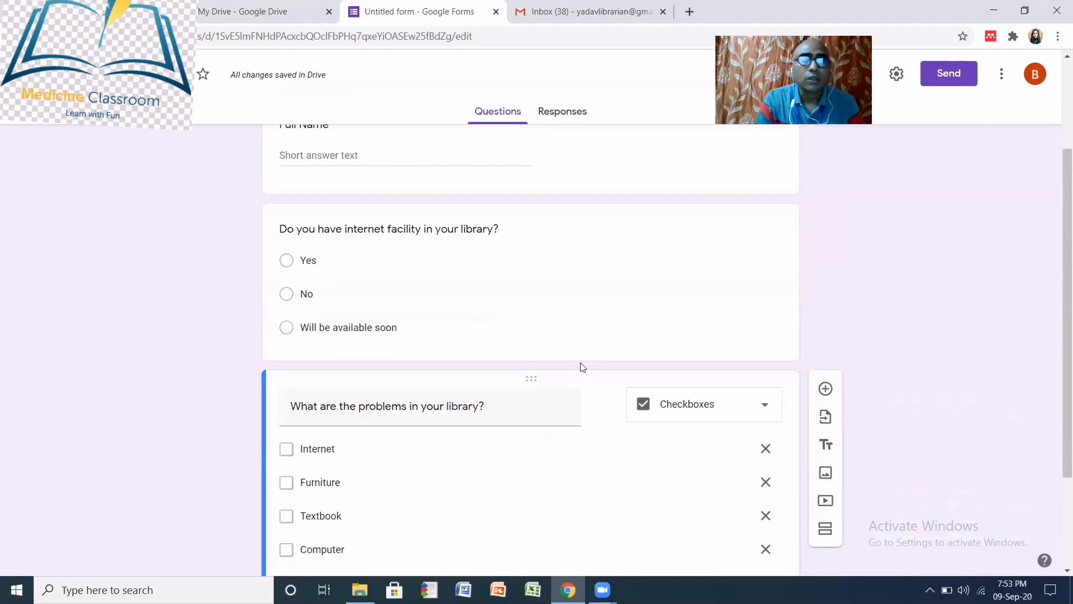
pyautogui.scroll(1, 542, 381)
pyautogui.scroll(-4, 606, 384)
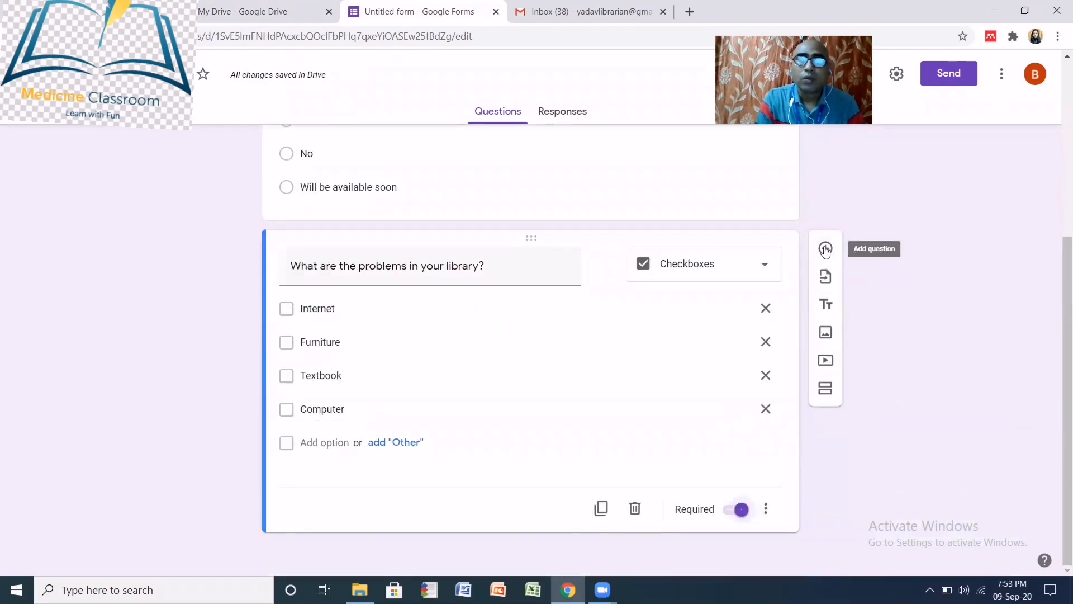
# - Add a Dropdown question titled 'What is your designation?' below the checkbox question
pyautogui.click(826, 248)
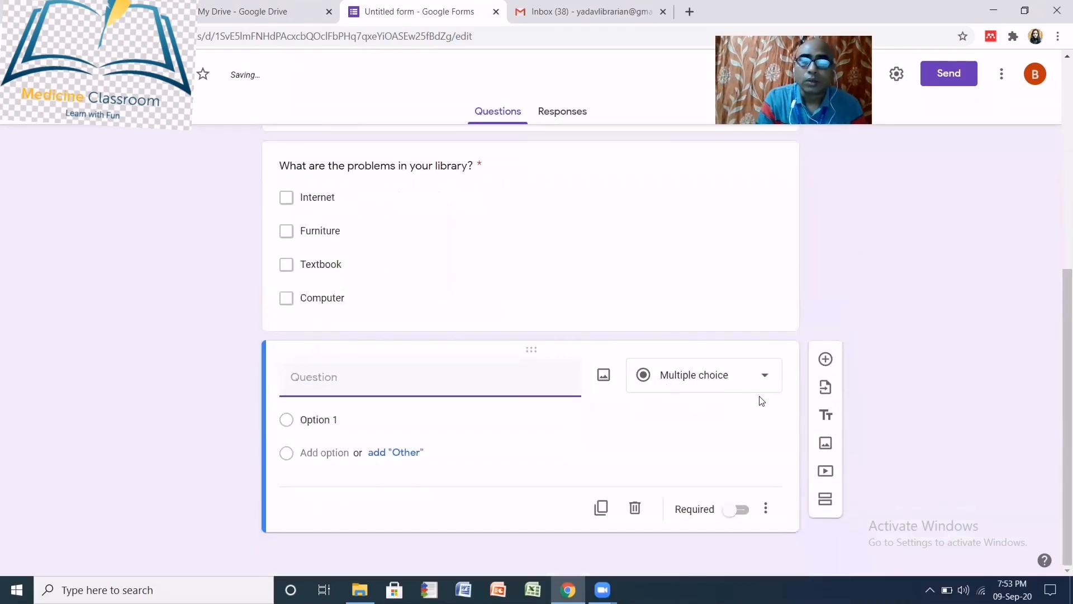
pyautogui.click(770, 377)
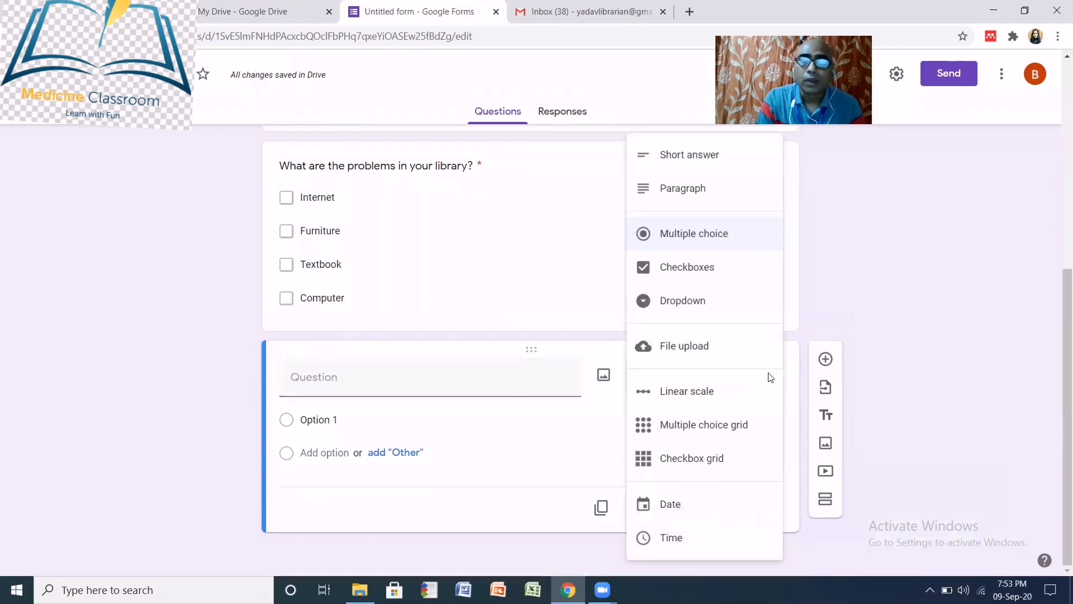
pyautogui.click(680, 305)
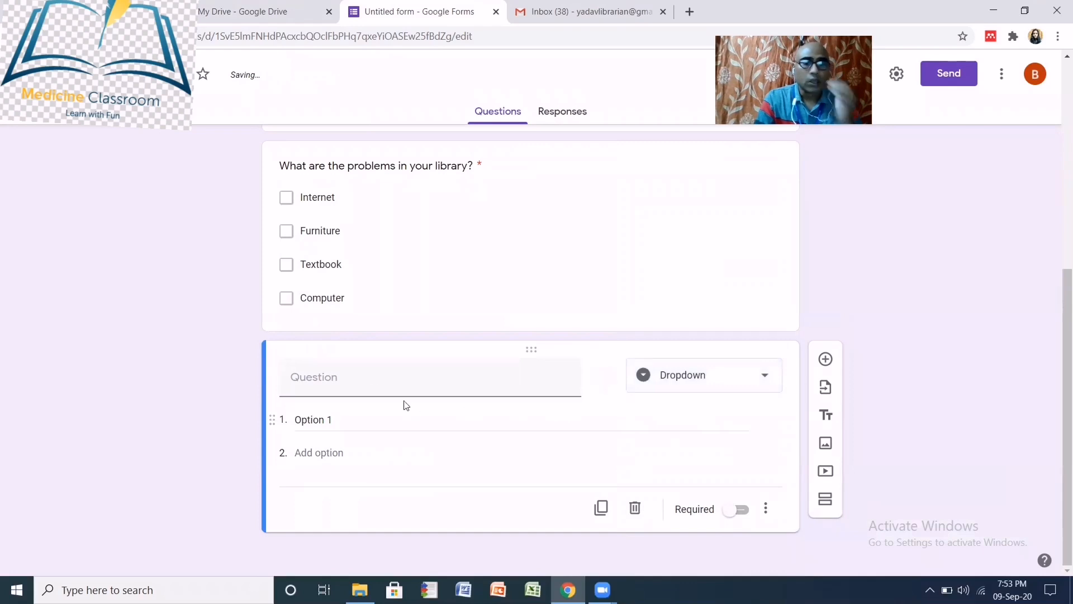
pyautogui.click(347, 380)
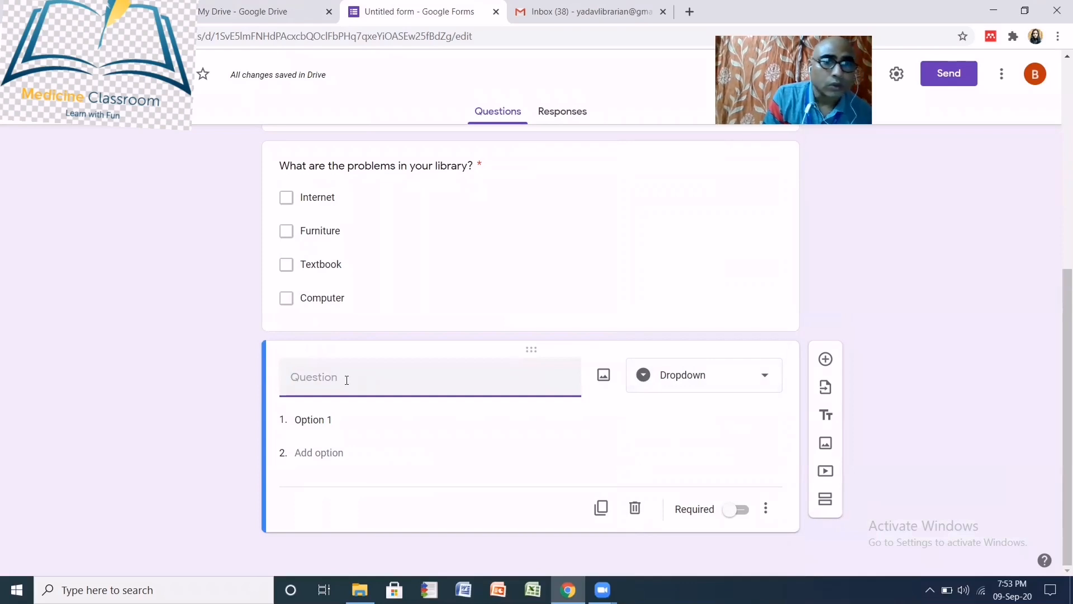
pyautogui.write('W')
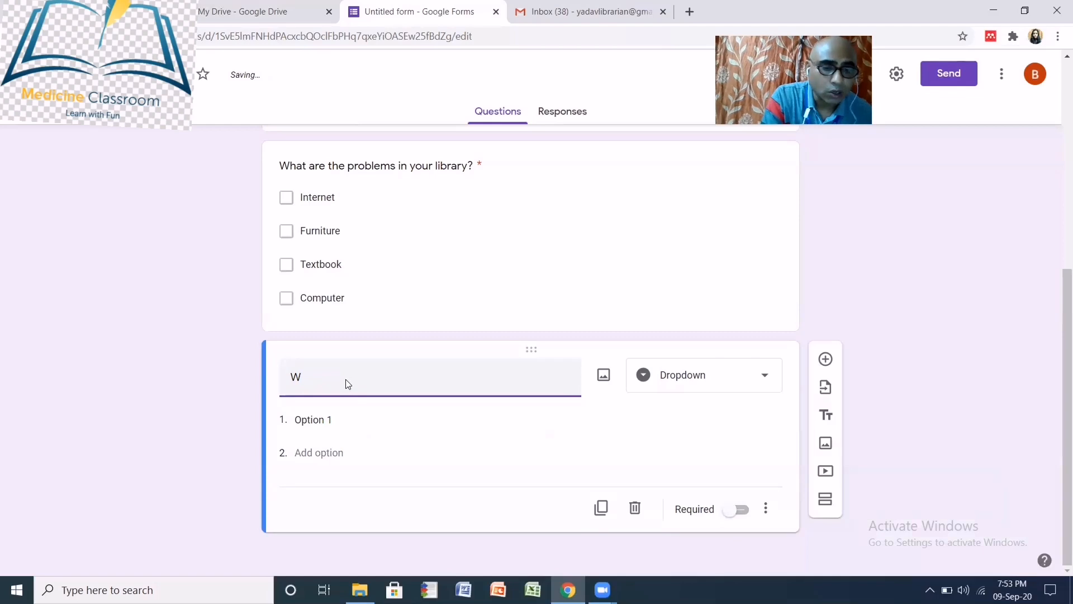
pyautogui.write('hat i')
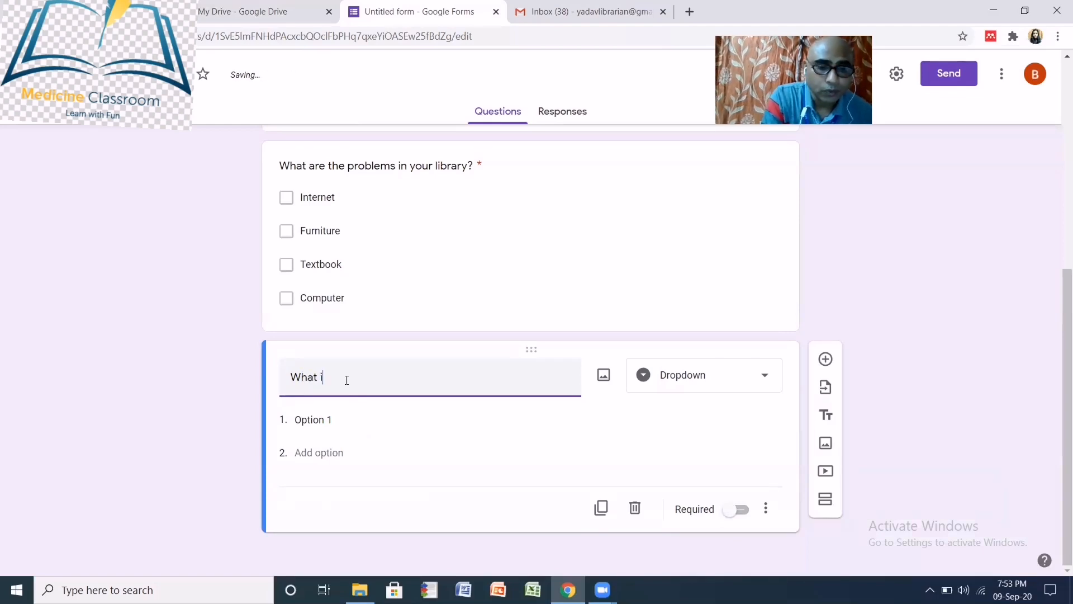
pyautogui.write('s yo')
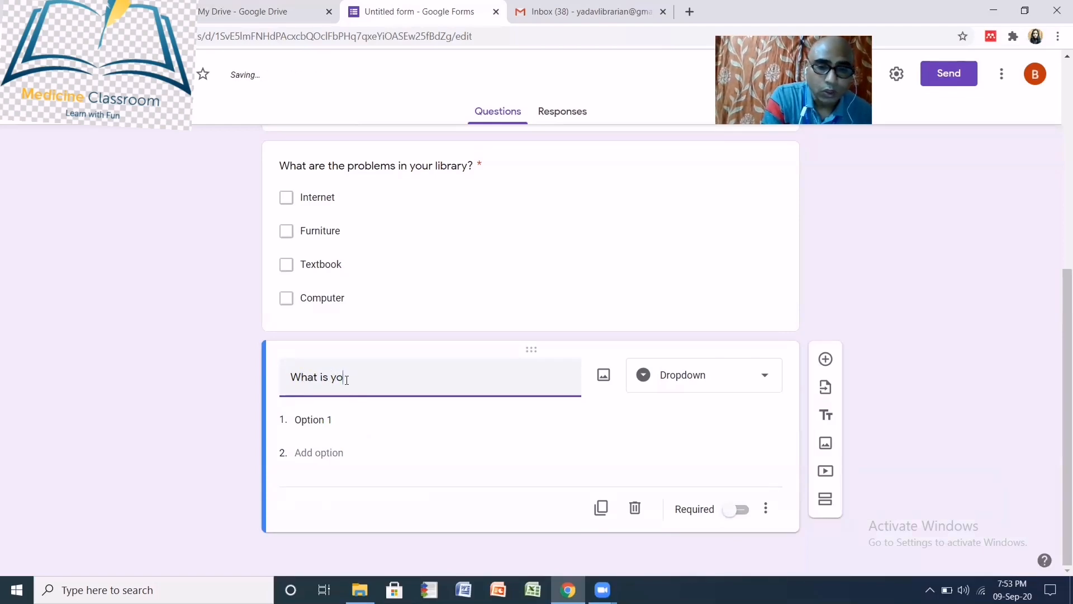
pyautogui.write('ur d')
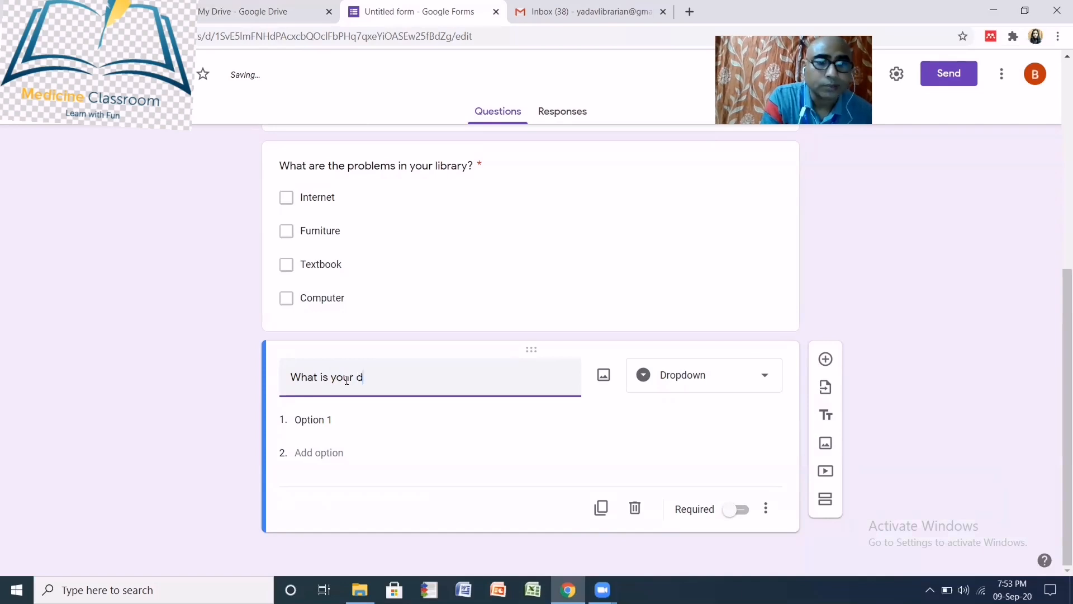
pyautogui.write('esi')
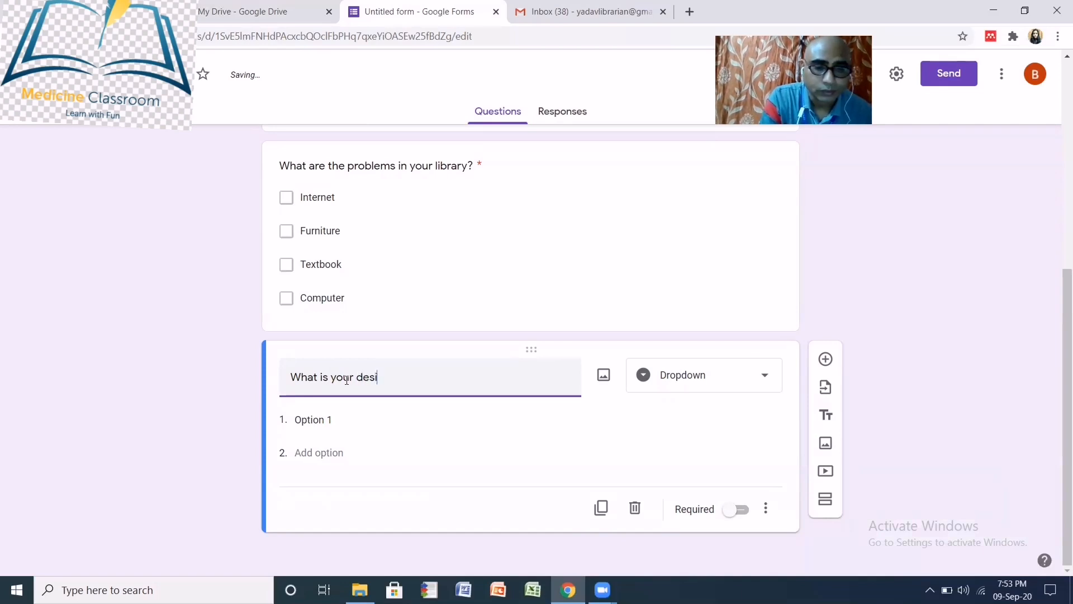
pyautogui.write('gnation')
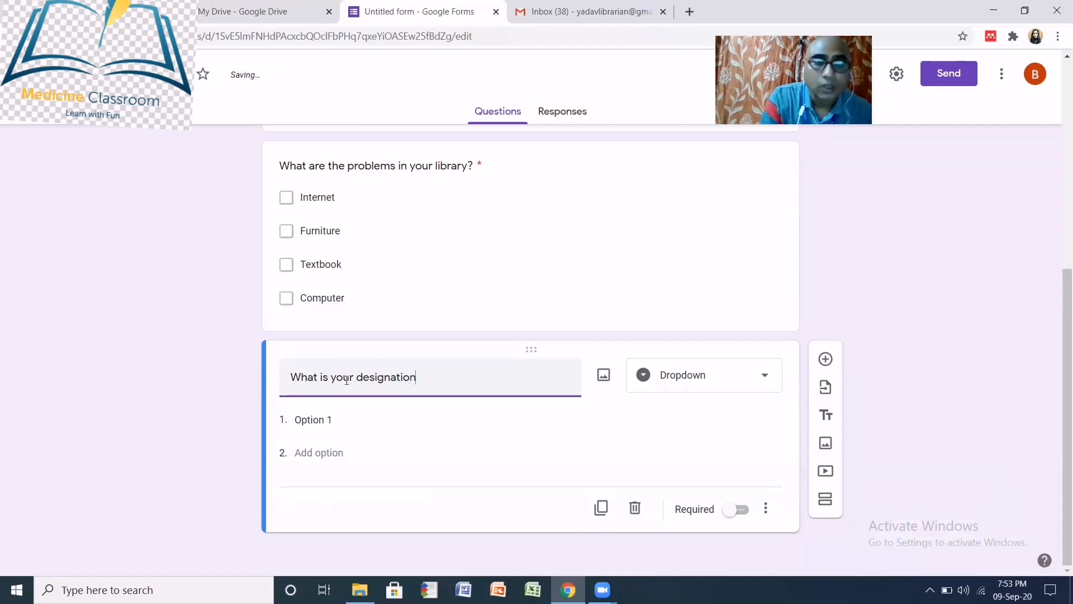
pyautogui.write('?')
# - Give the designation dropdown the choices Faculty and Student plus a third option
pyautogui.click(520, 426)
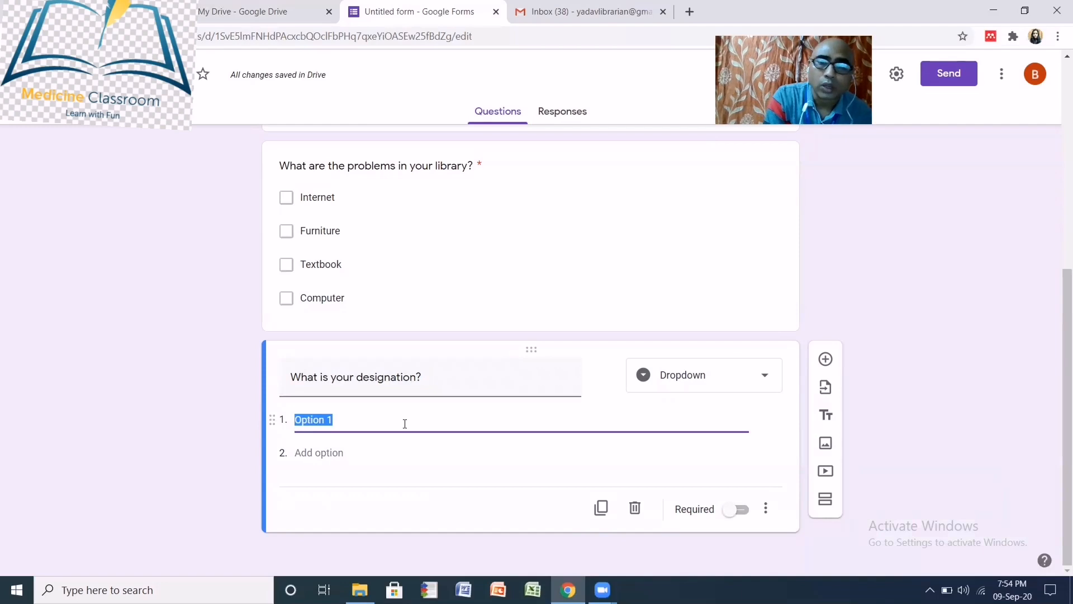
pyautogui.write('Fac')
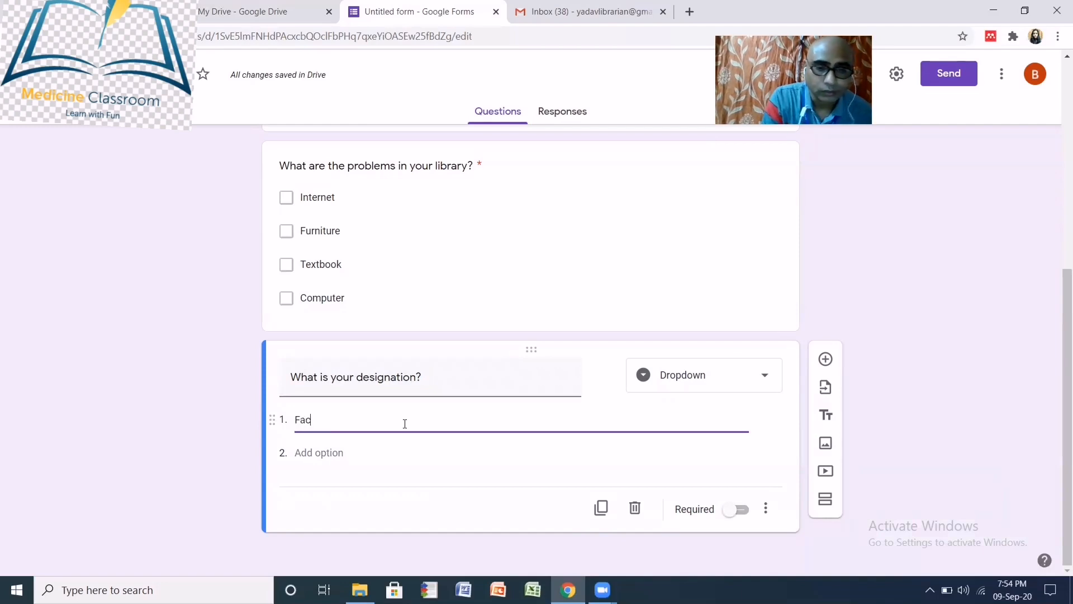
pyautogui.write('ulty')
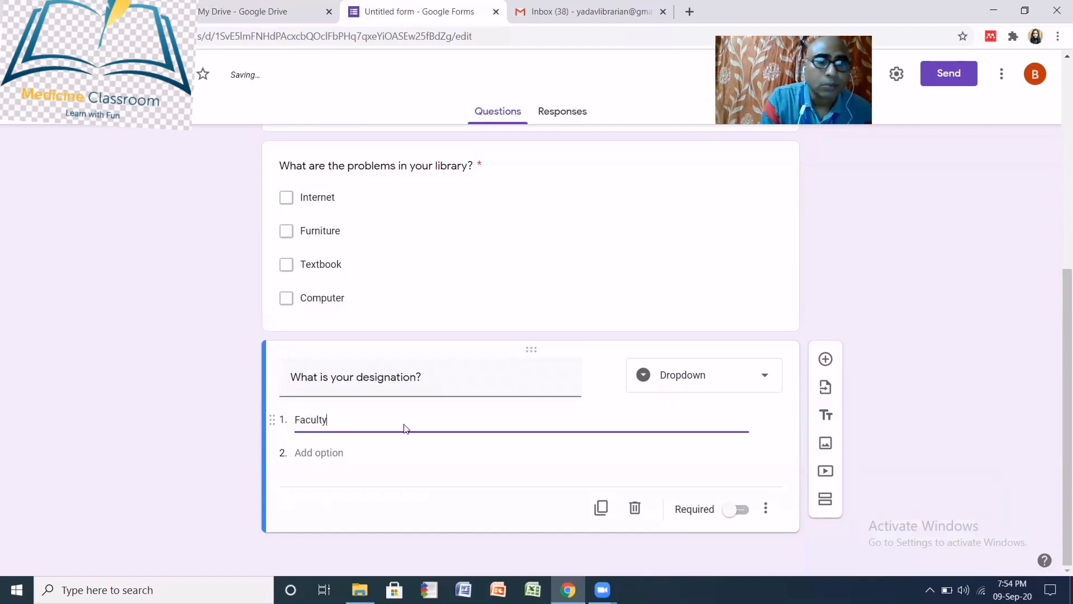
pyautogui.click(309, 453)
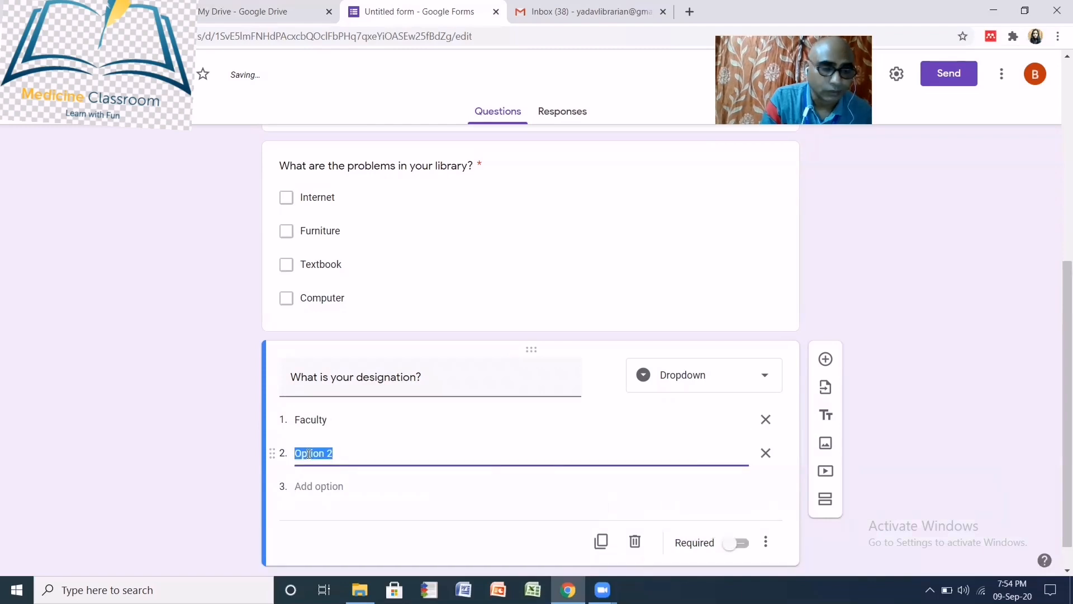
pyautogui.write('Stu')
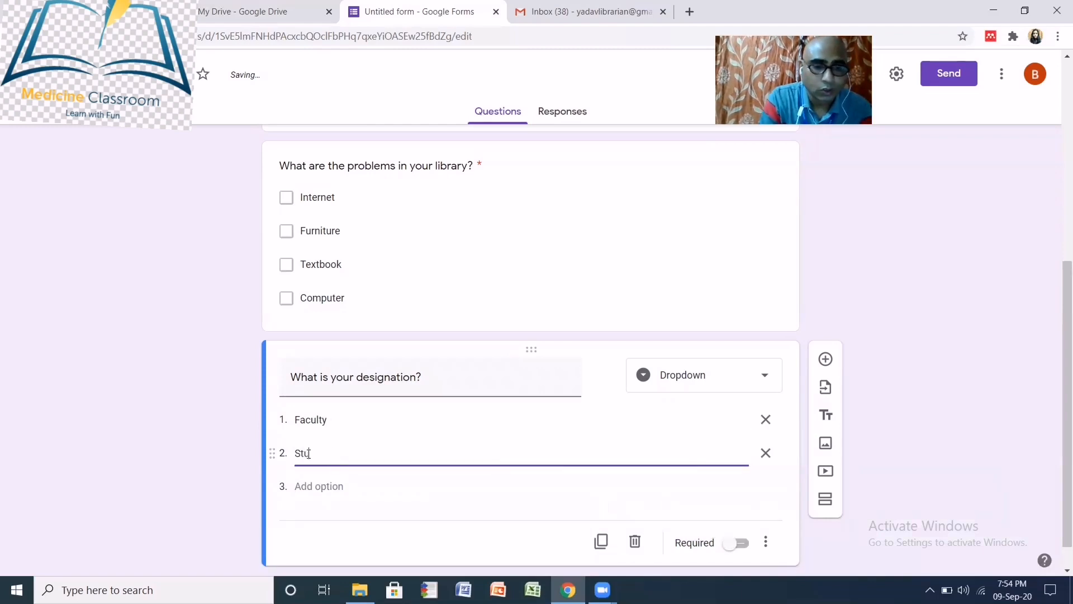
pyautogui.write('dent')
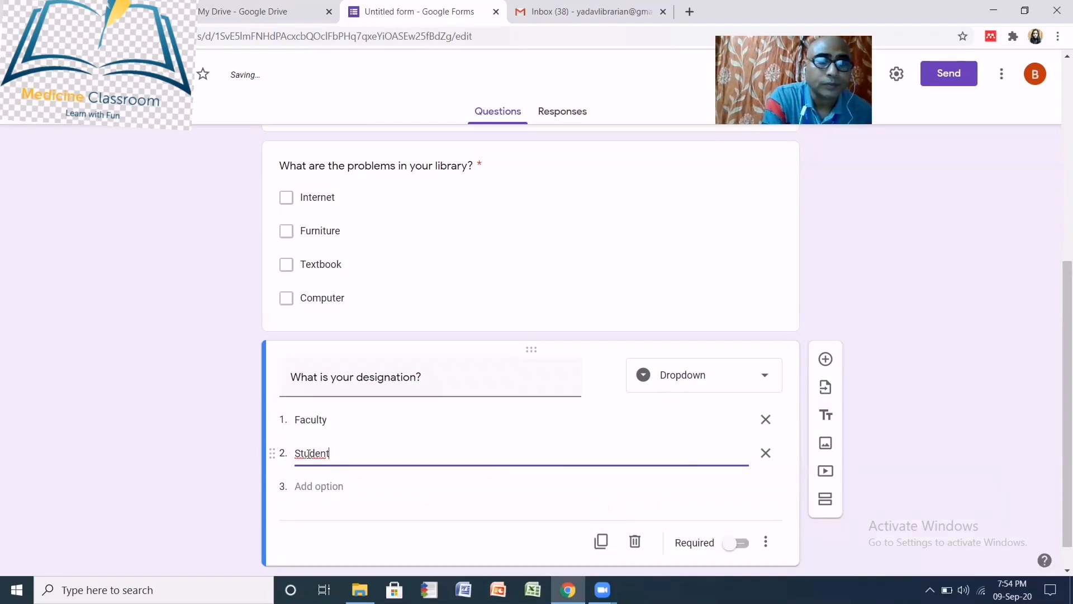
pyautogui.click(333, 487)
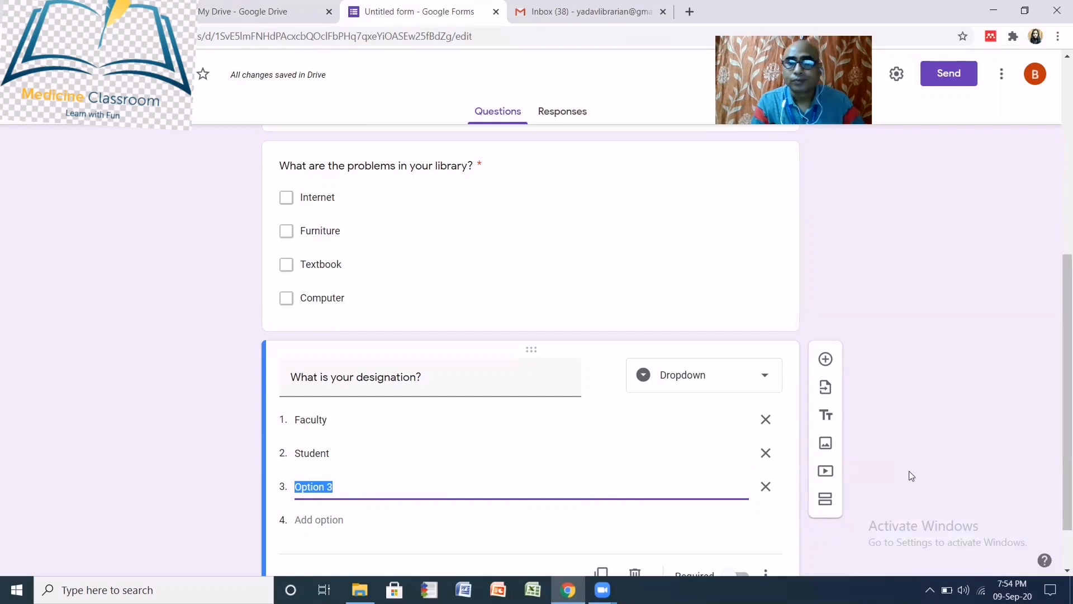
# - Make the designation question required and add a new blank question after it
pyautogui.scroll(-2, 839, 472)
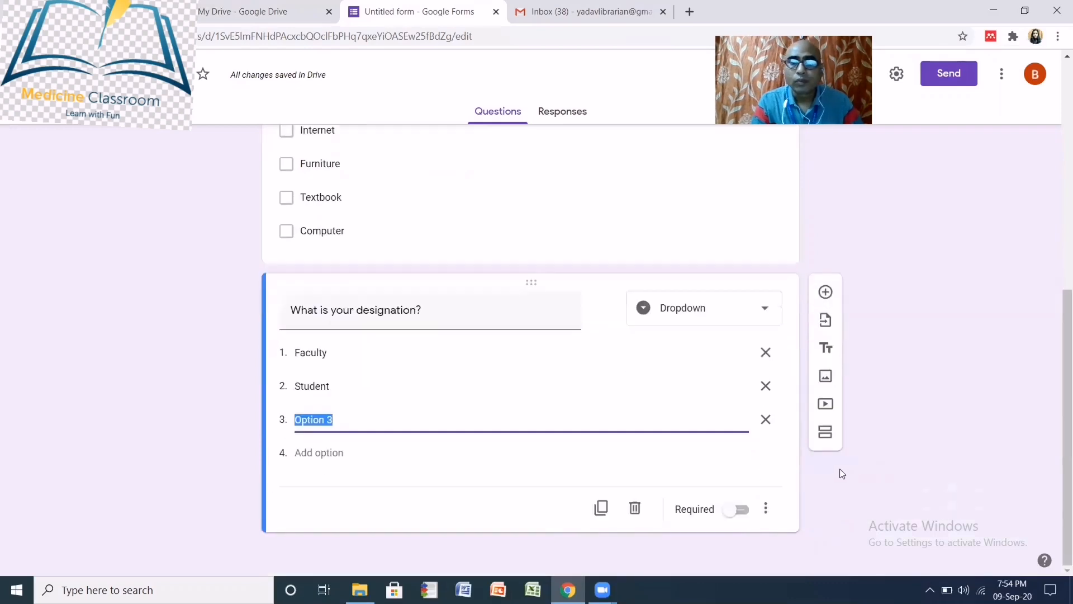
pyautogui.click(728, 510)
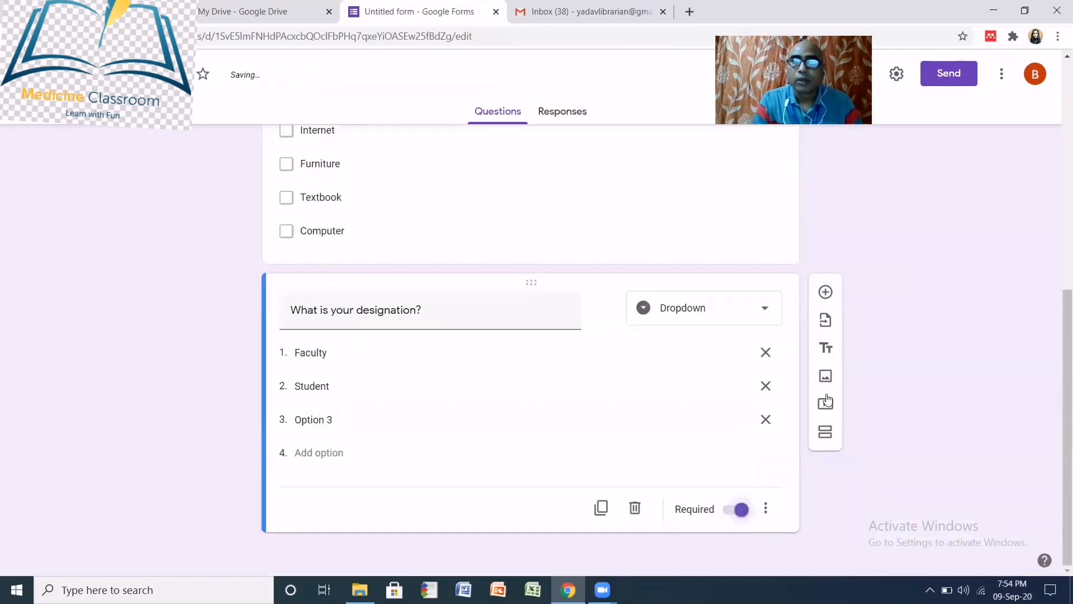
pyautogui.click(825, 293)
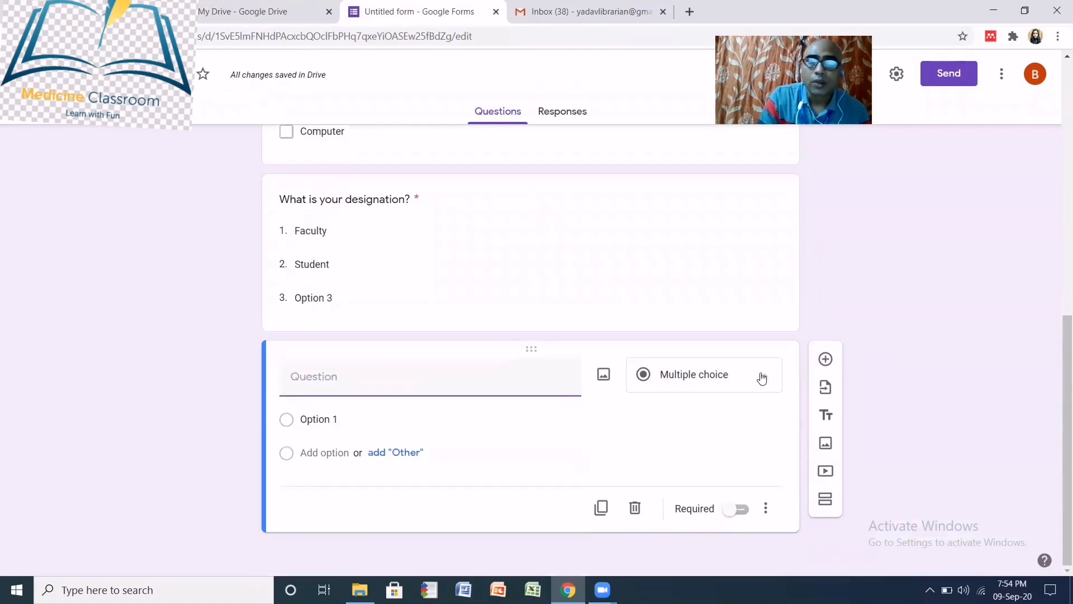
# - Change the new question to File upload and title it 'Upload your photo'
pyautogui.click(761, 378)
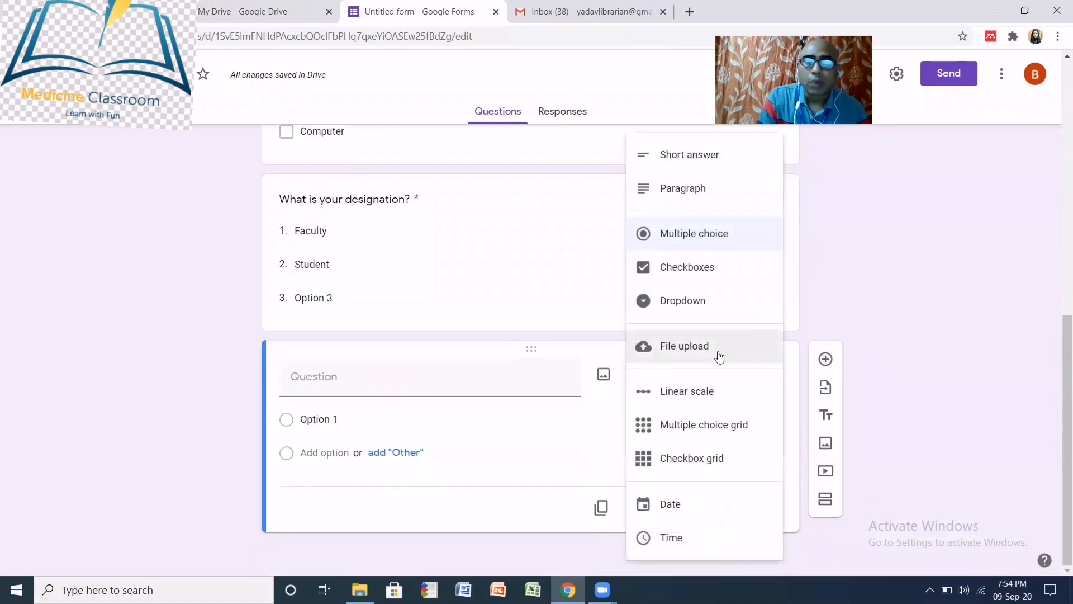
pyautogui.click(694, 352)
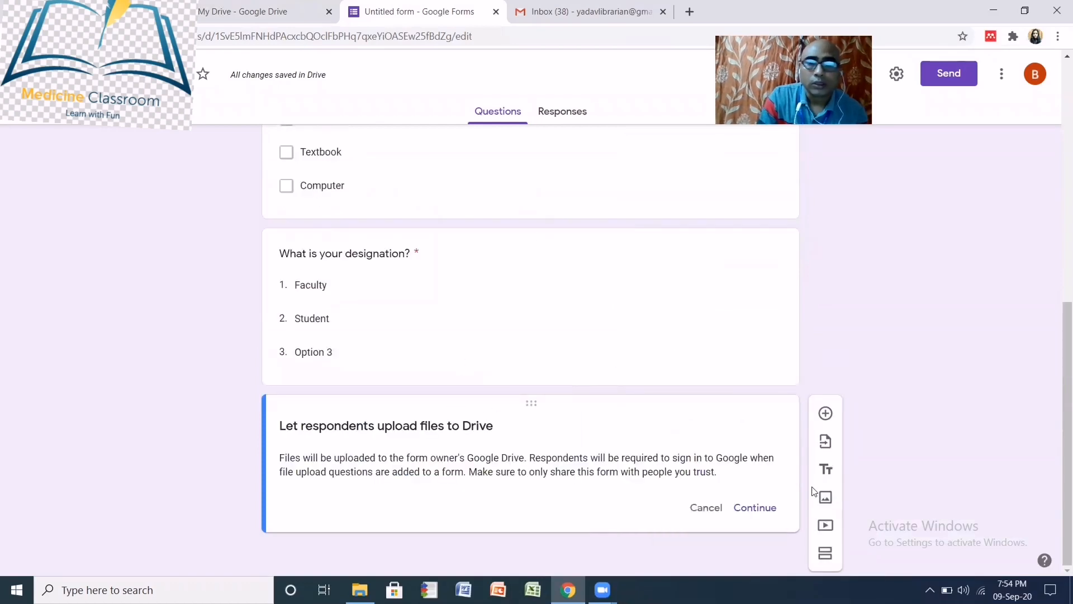
pyautogui.click(755, 508)
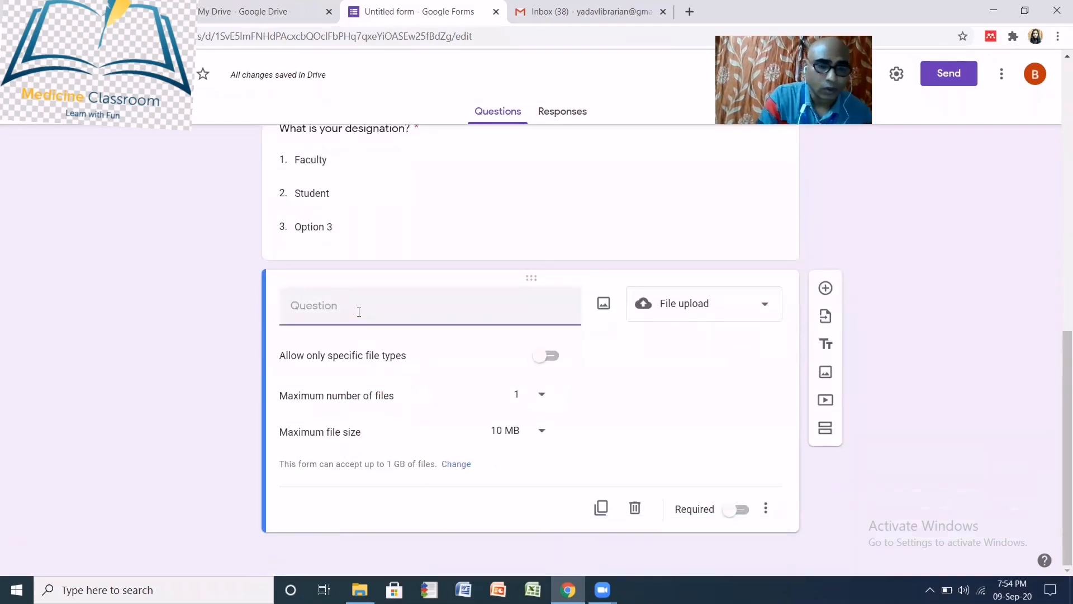
pyautogui.write('Uploa')
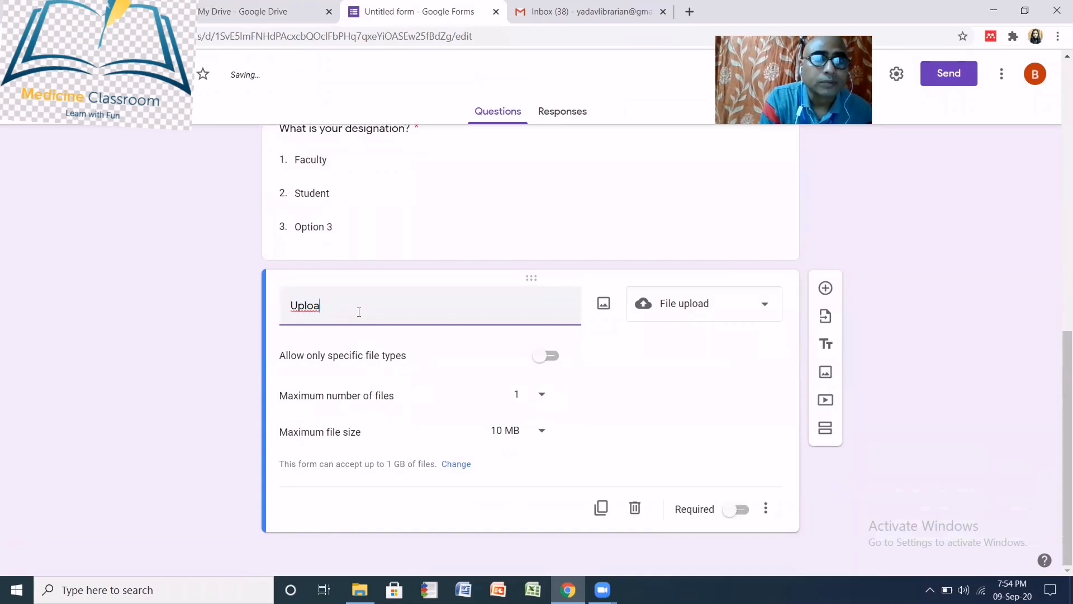
pyautogui.write('d yo')
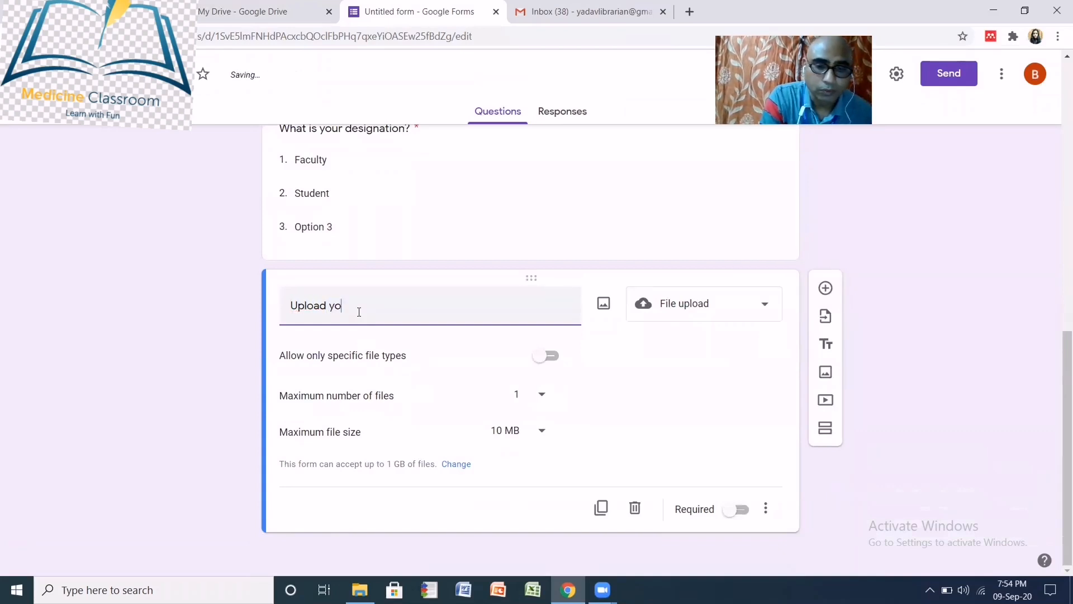
pyautogui.write('ur photo')
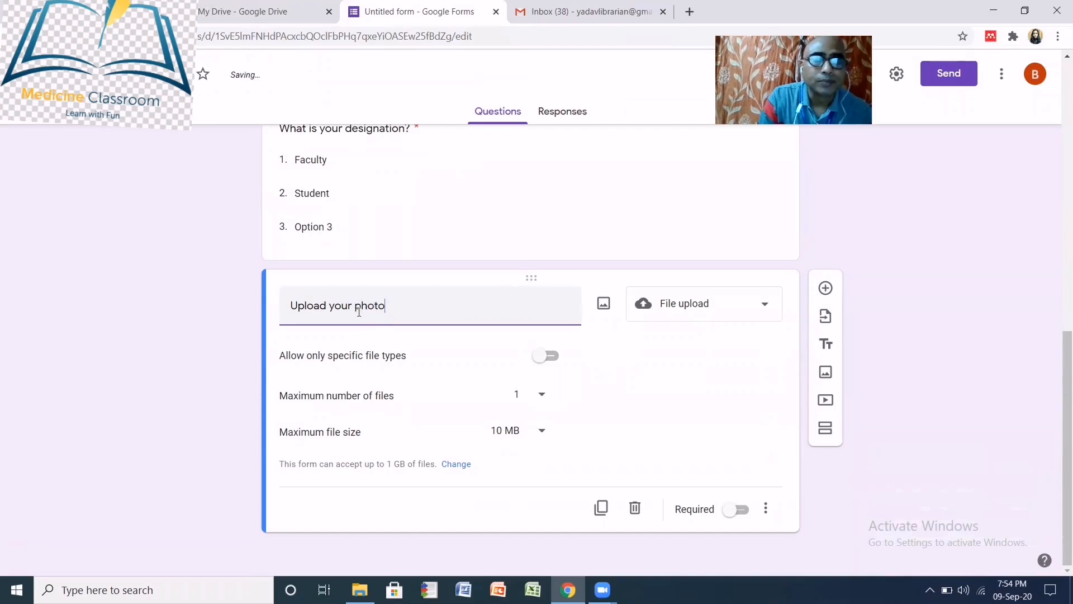
# - Restrict 'Upload your photo' to Image files only, maximum 1 file of up to 1 MB
pyautogui.click(547, 358)
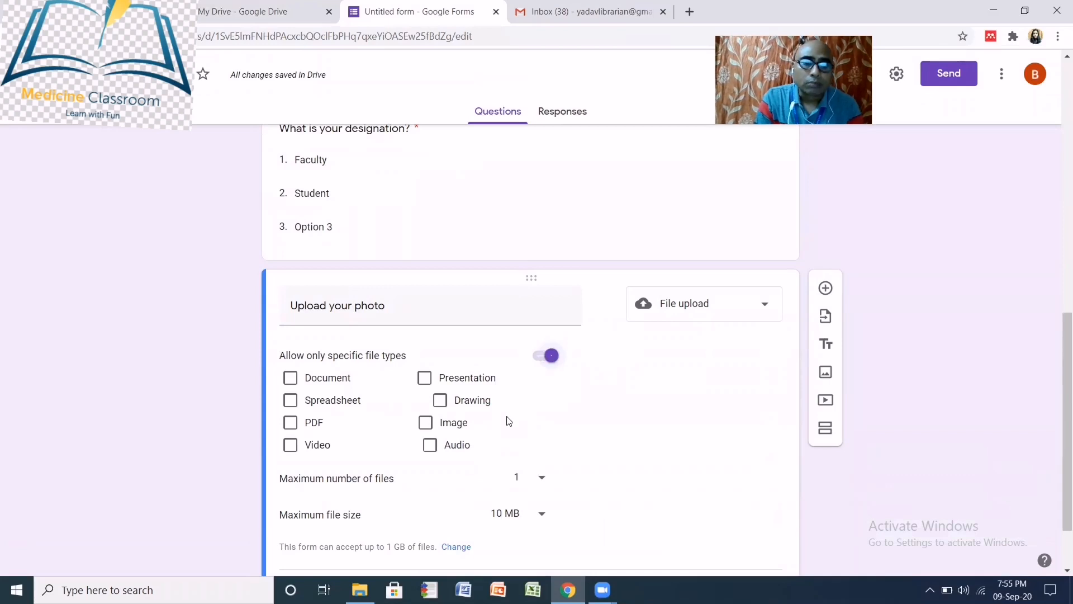
pyautogui.click(427, 426)
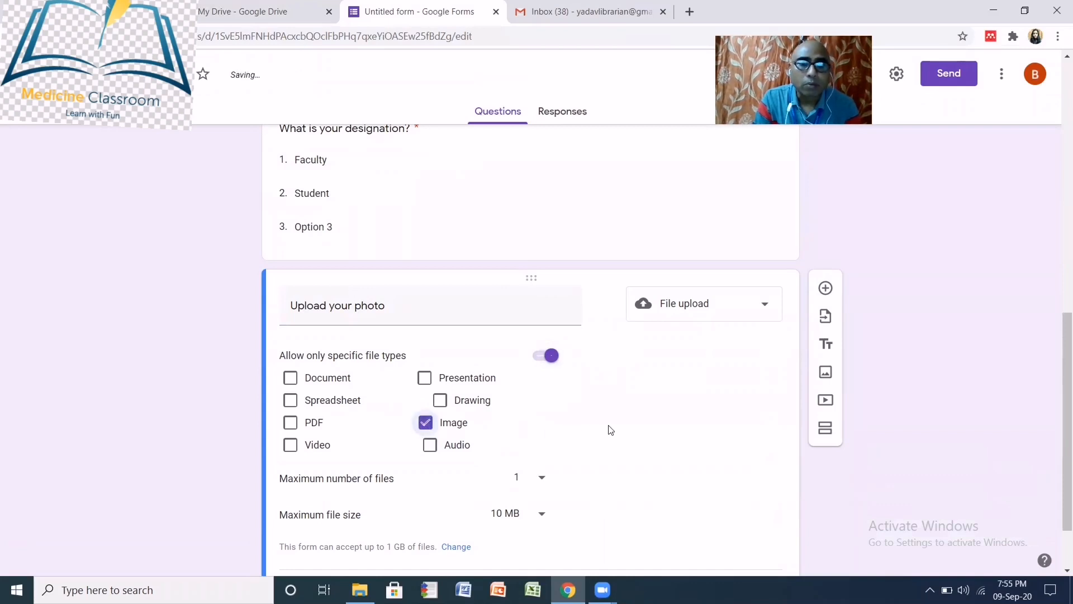
pyautogui.scroll(-1, 611, 430)
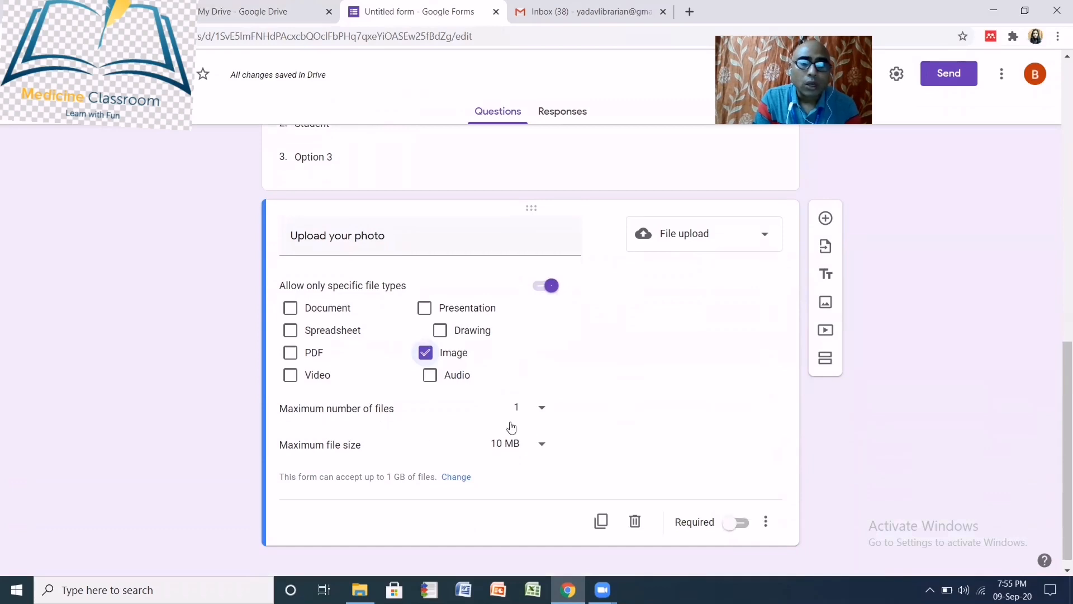
pyautogui.click(542, 409)
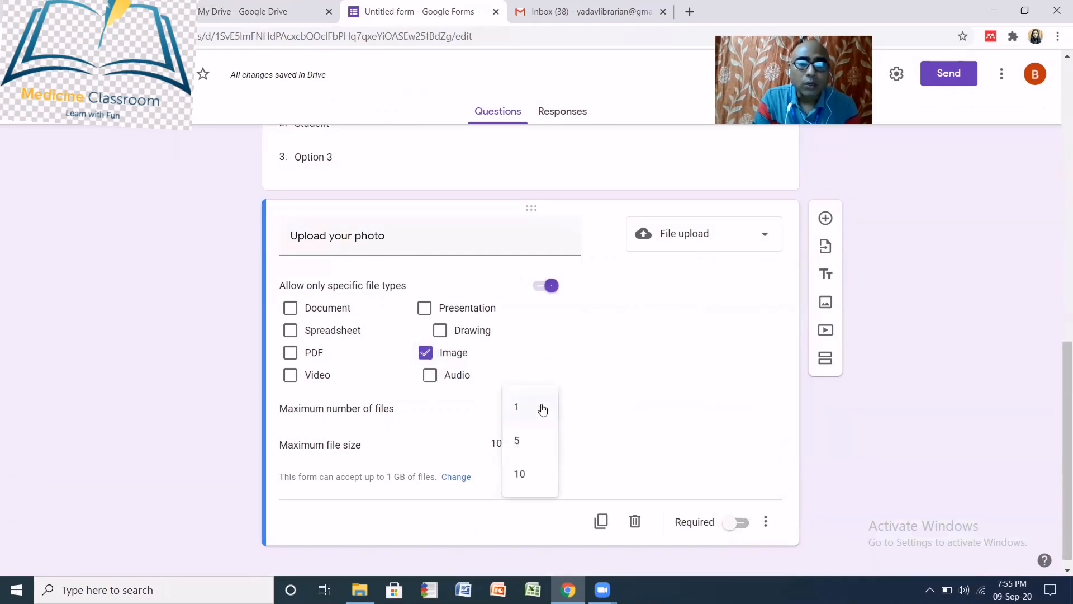
pyautogui.click(539, 410)
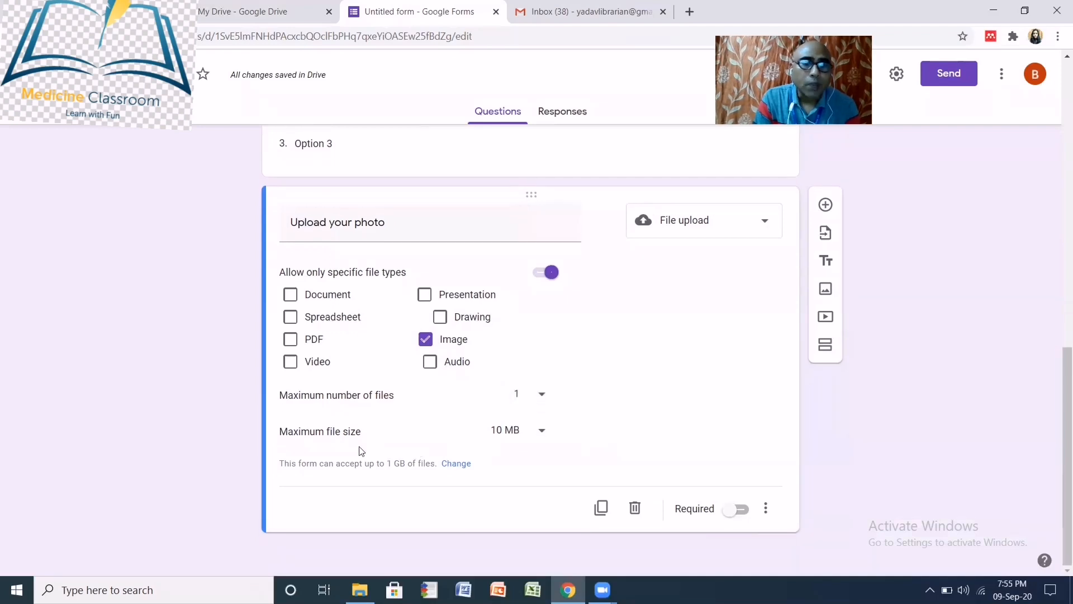
pyautogui.click(542, 435)
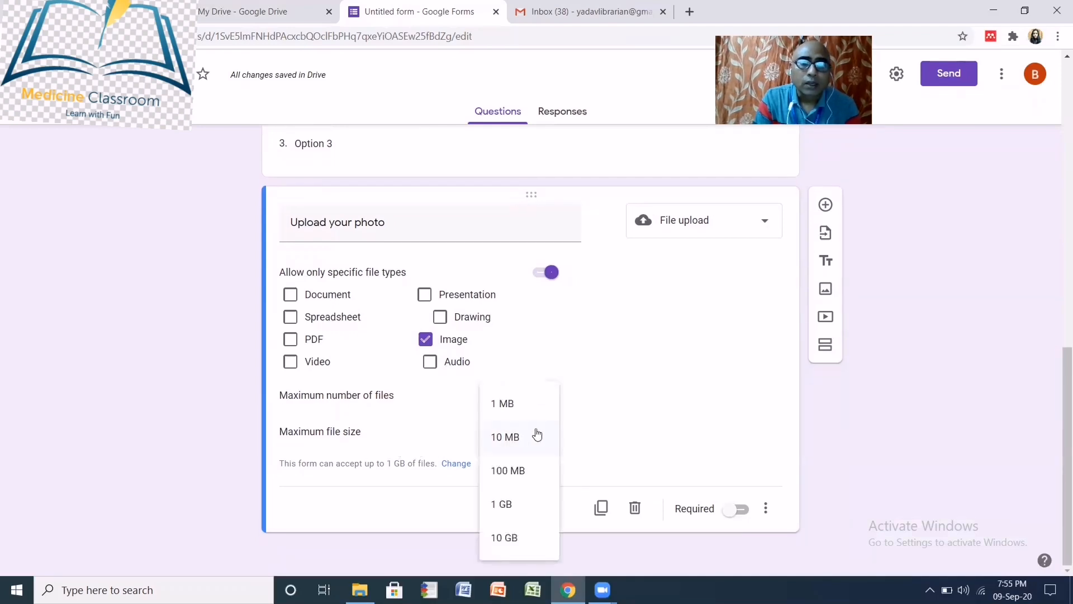
pyautogui.click(512, 407)
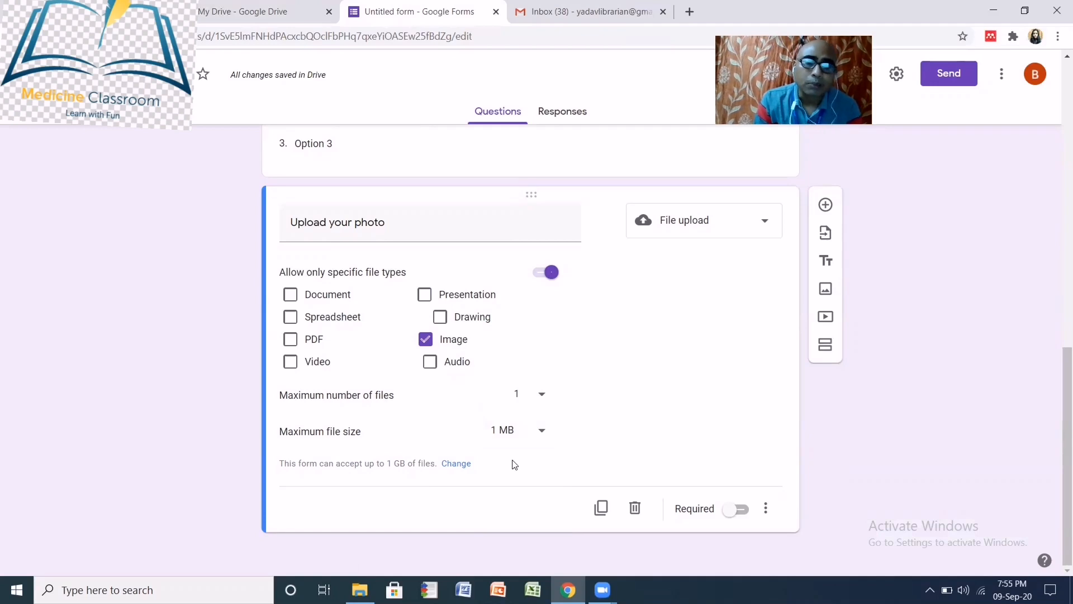
# - Set the maximum size of all uploaded files to 10 GB and save the settings
pyautogui.click(456, 463)
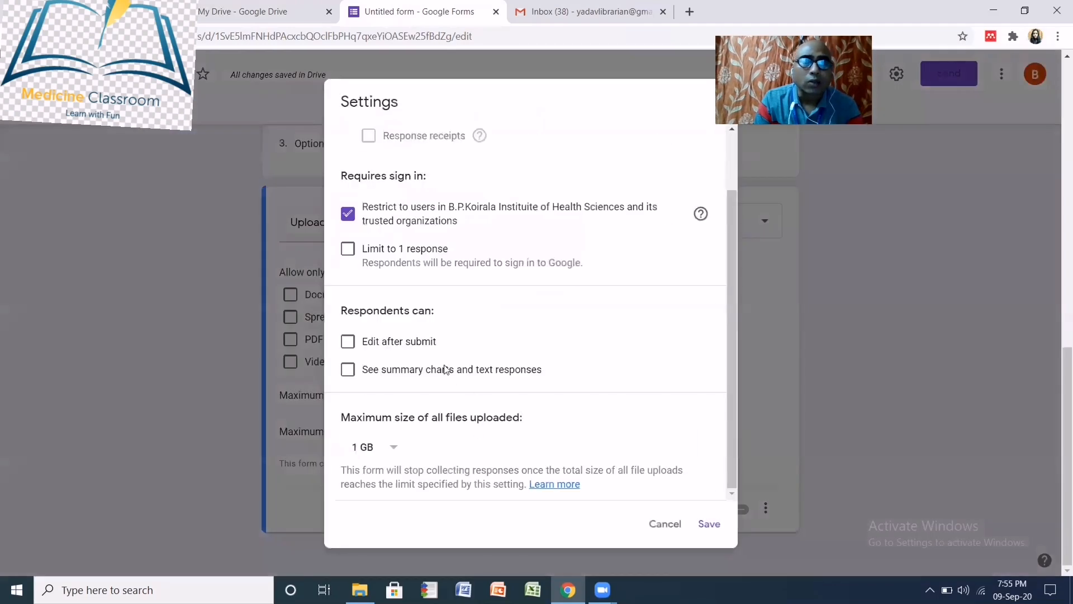
pyautogui.click(394, 448)
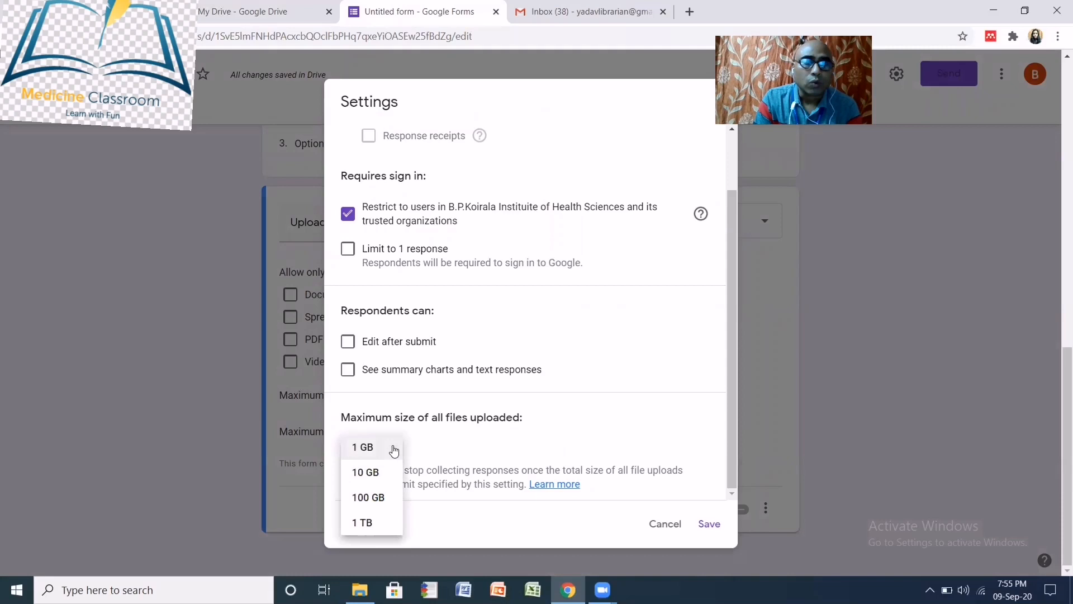
pyautogui.click(380, 478)
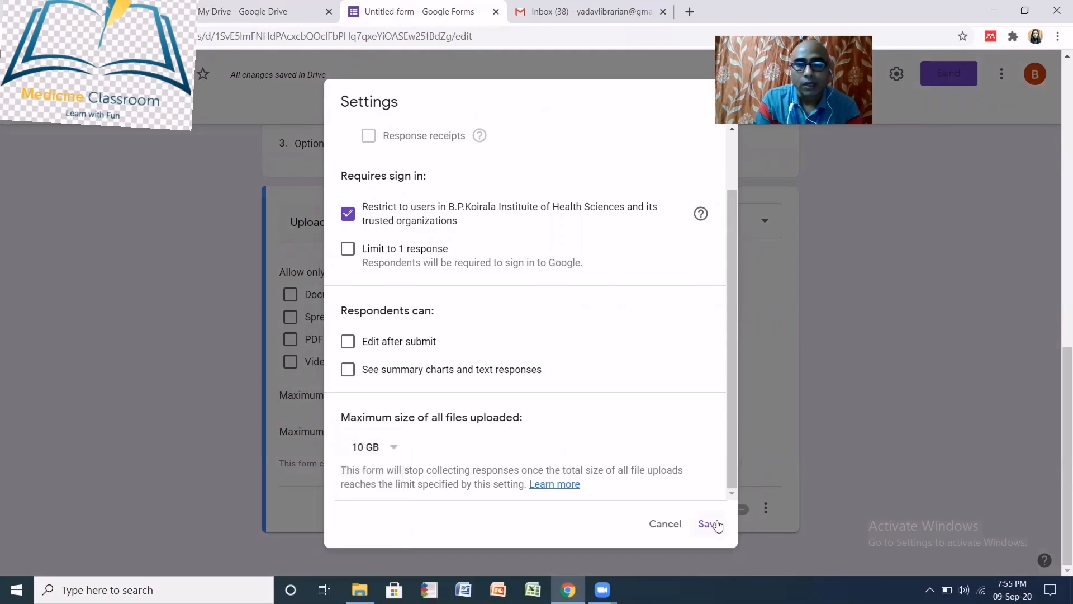
pyautogui.click(710, 524)
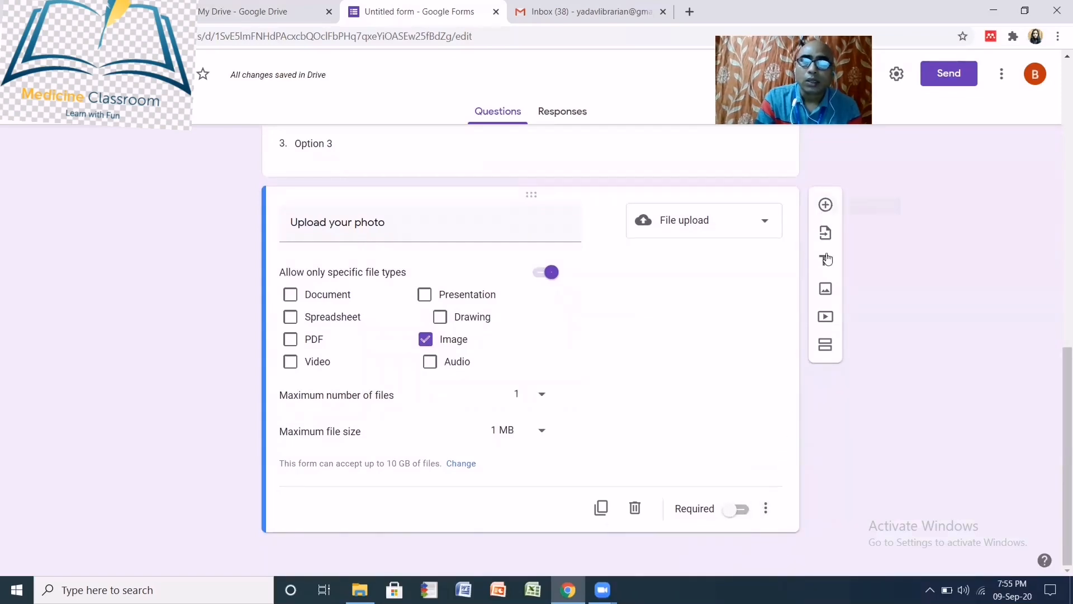
# - Add a Linear scale question asking 'How do you rate this virtual class'
pyautogui.click(826, 206)
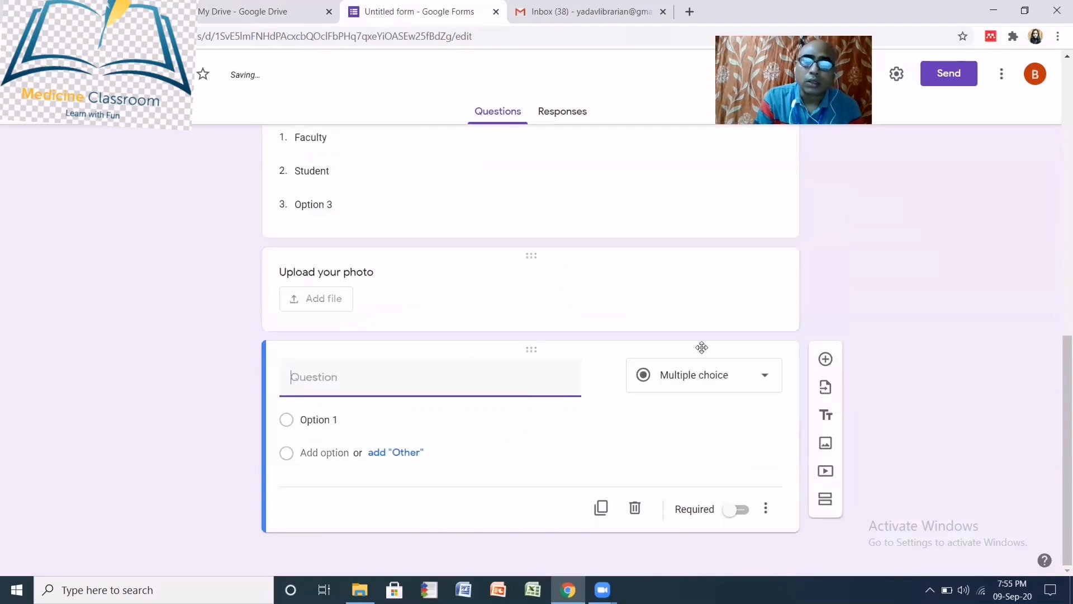
pyautogui.click(763, 380)
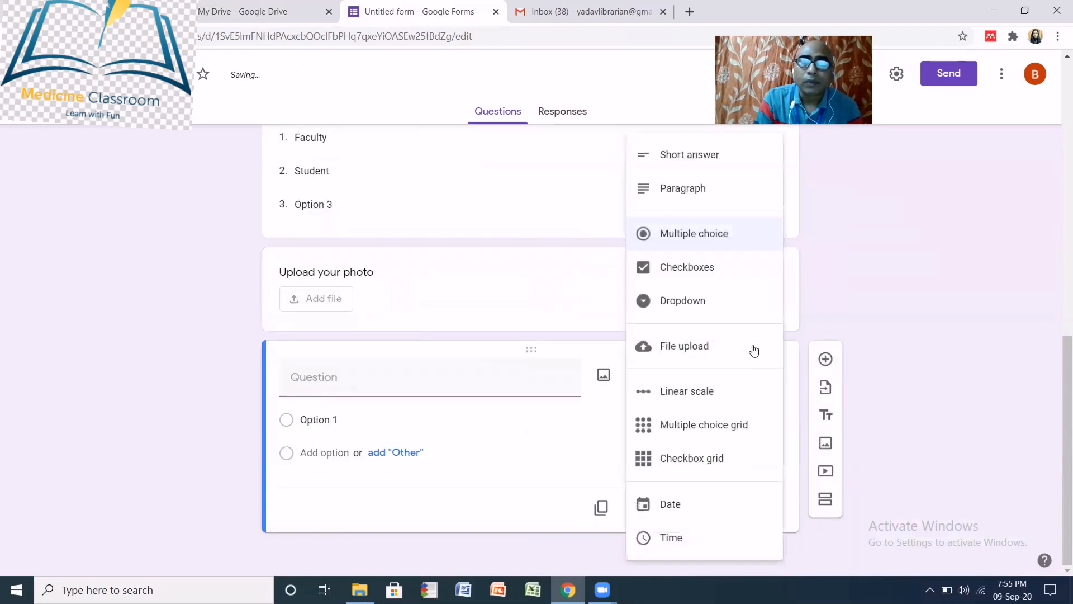
pyautogui.click(699, 393)
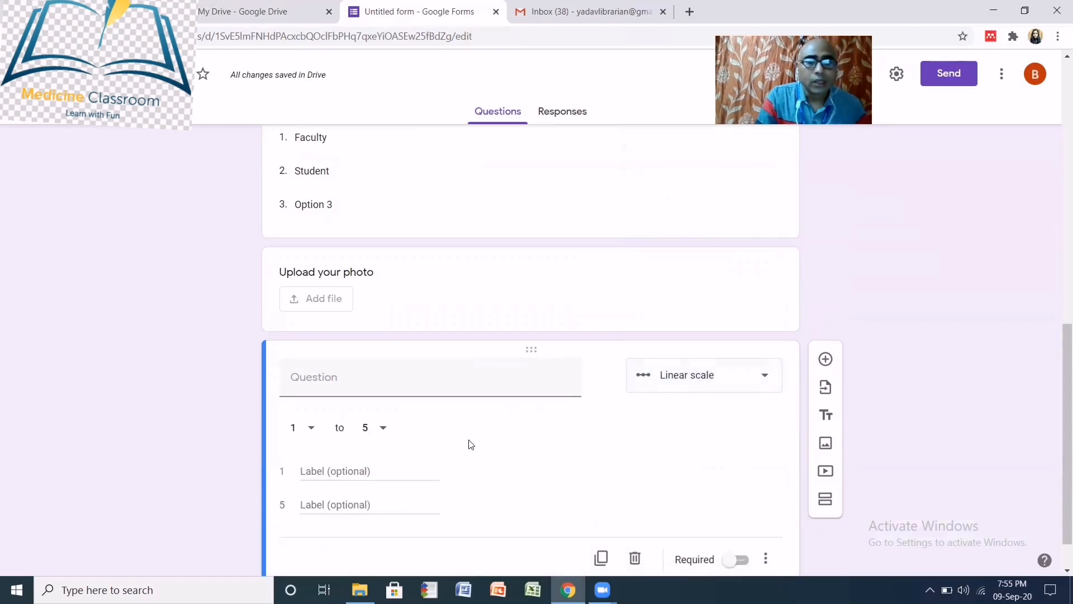
pyautogui.click(357, 386)
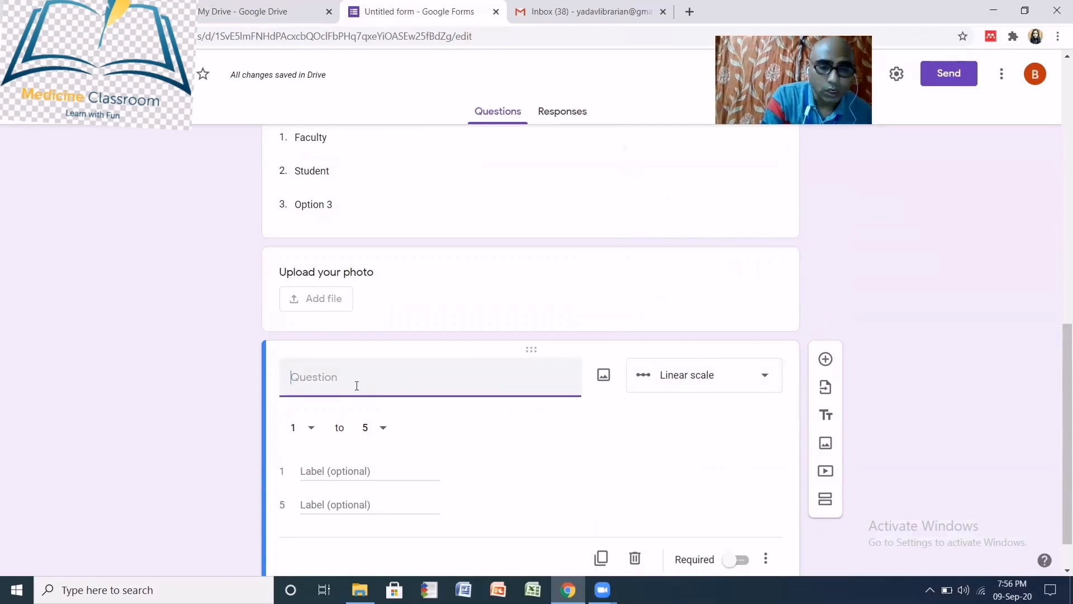
pyautogui.write('Ho')
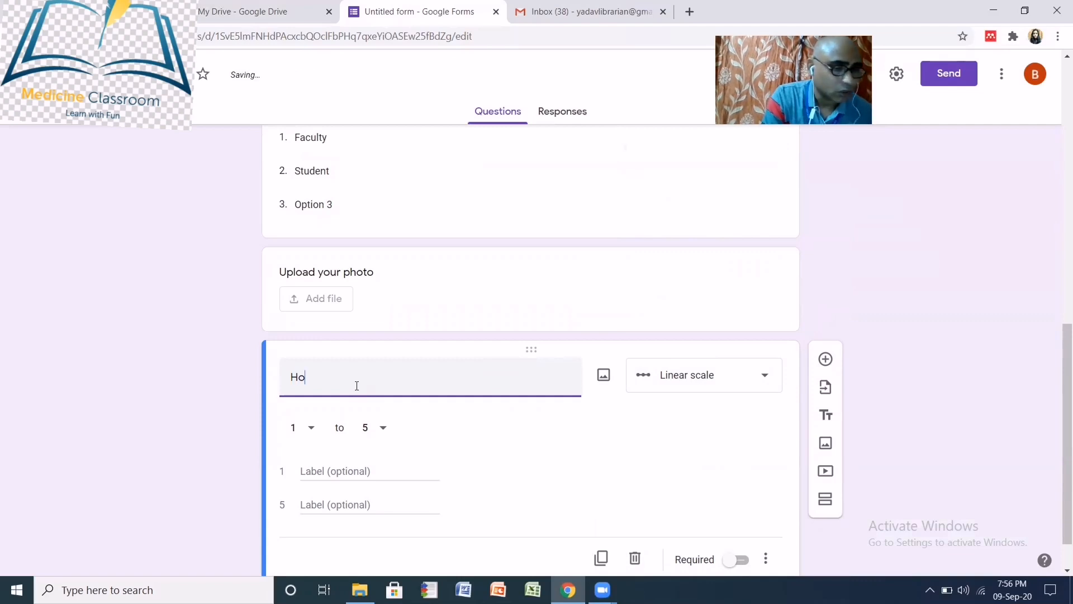
pyautogui.write('w ')
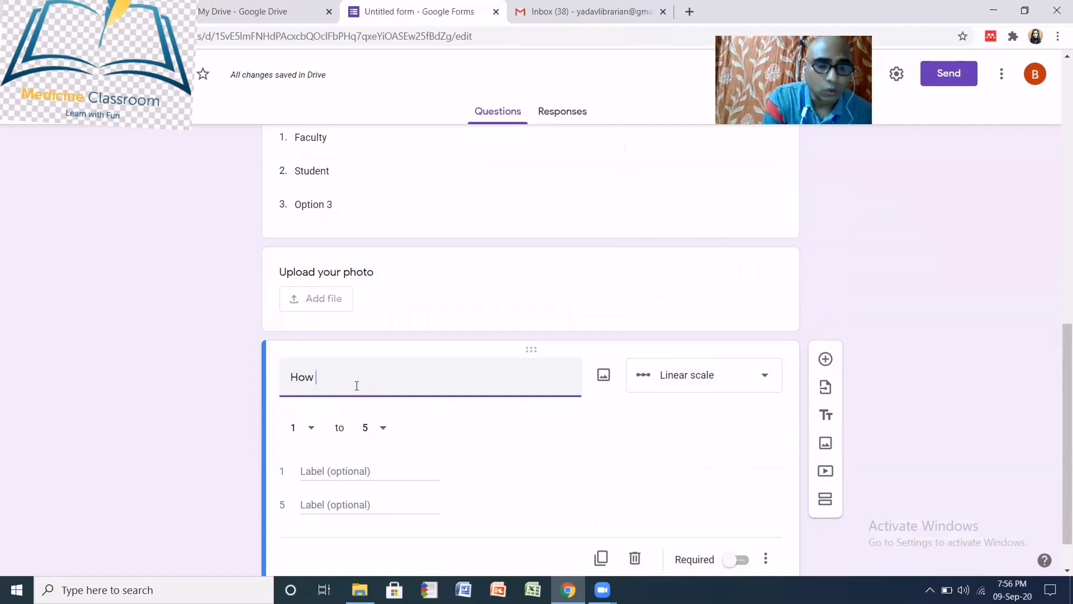
pyautogui.write('do yo')
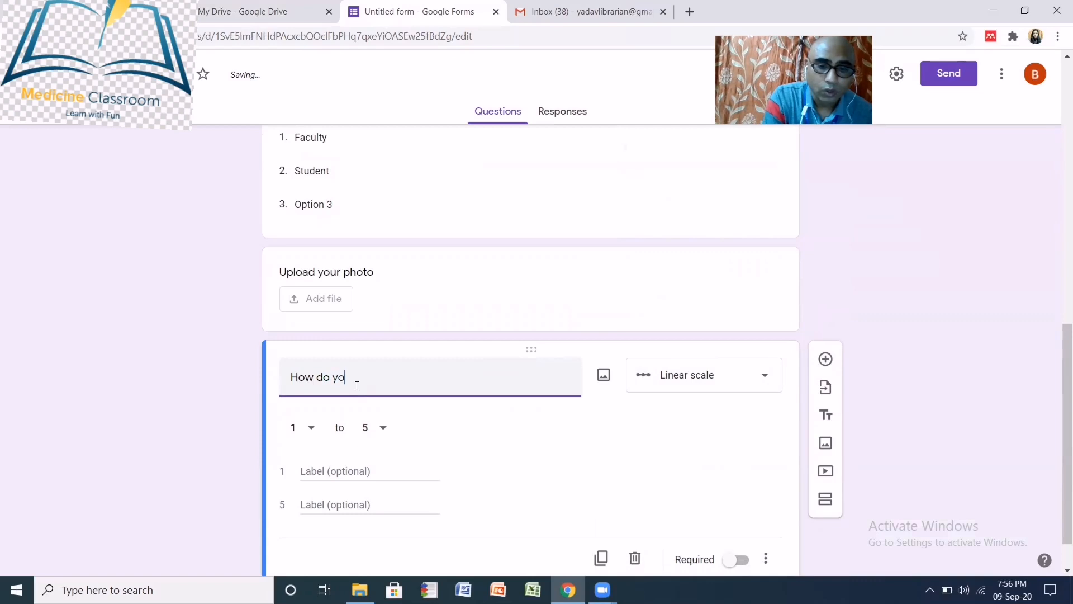
pyautogui.write('u rate ')
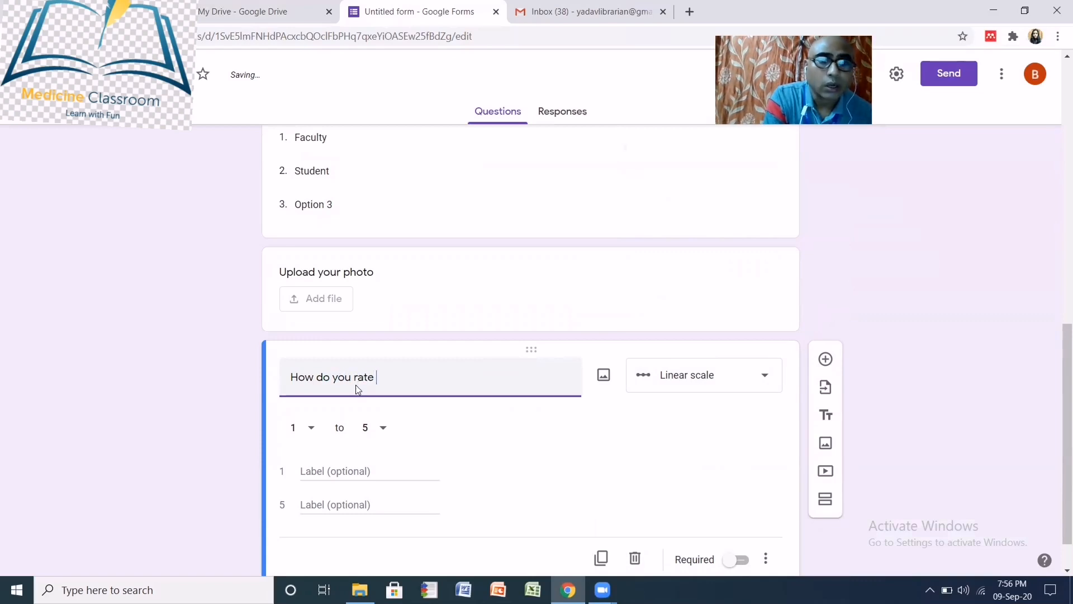
pyautogui.write('this')
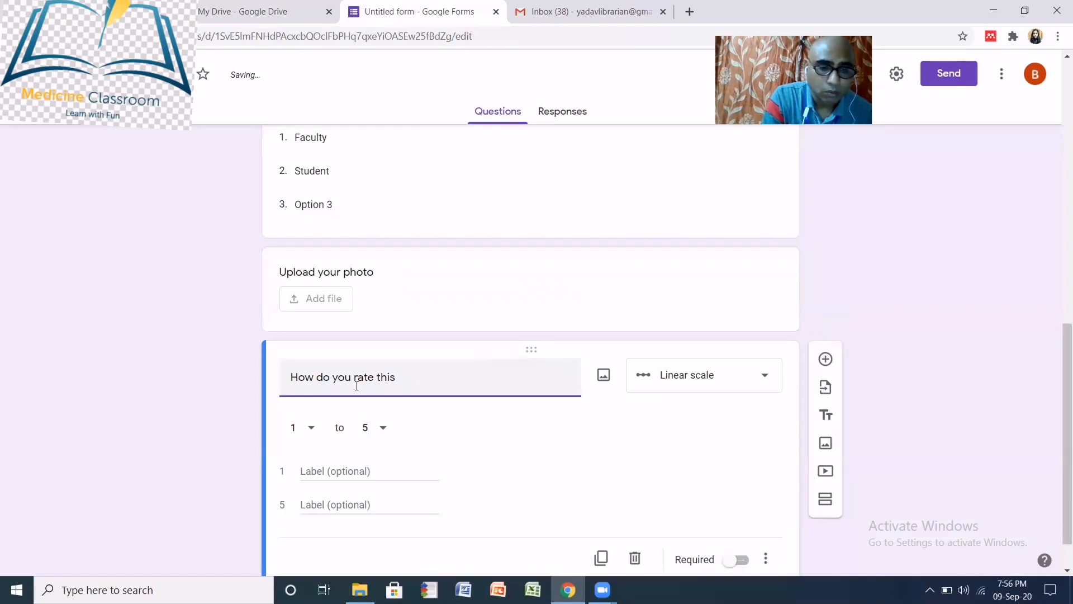
pyautogui.write(' virtual')
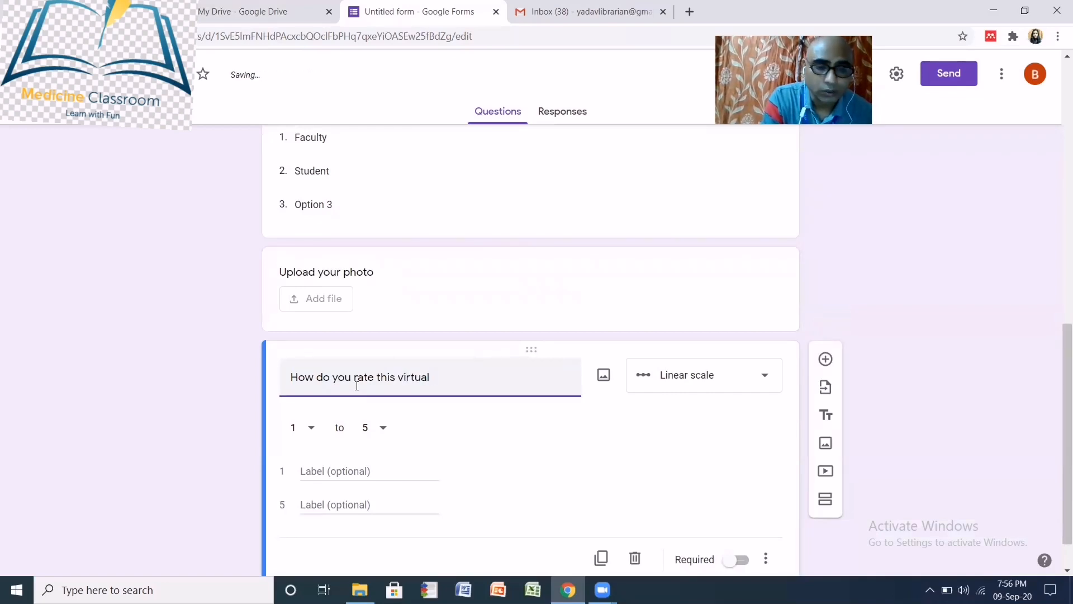
pyautogui.write(' class?')
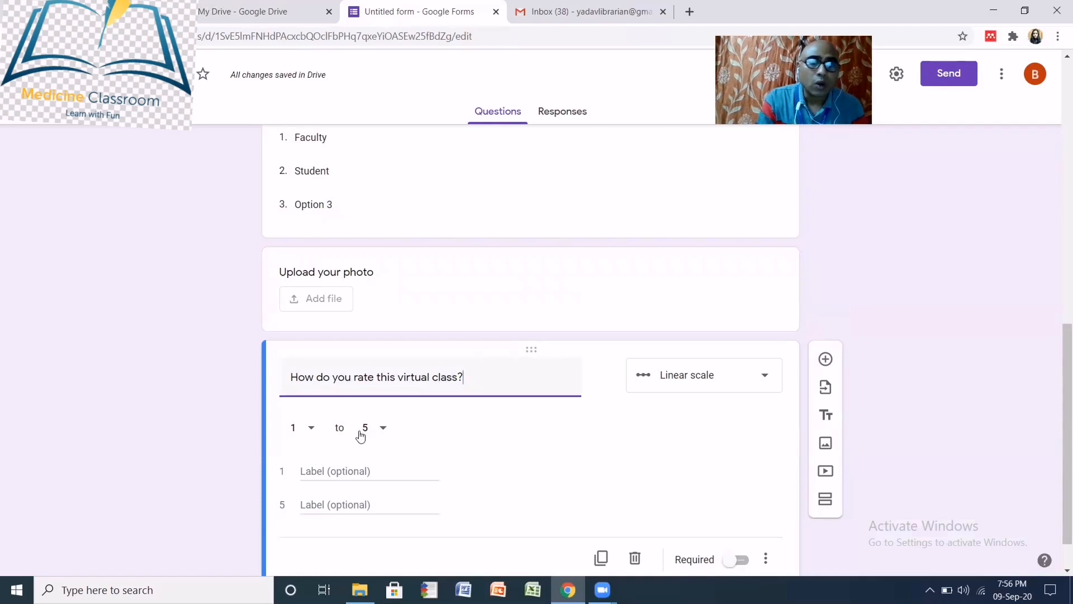
# - Set the rating scale to 1–2, label the ends Good and Average, and mark it Required
pyautogui.click(384, 429)
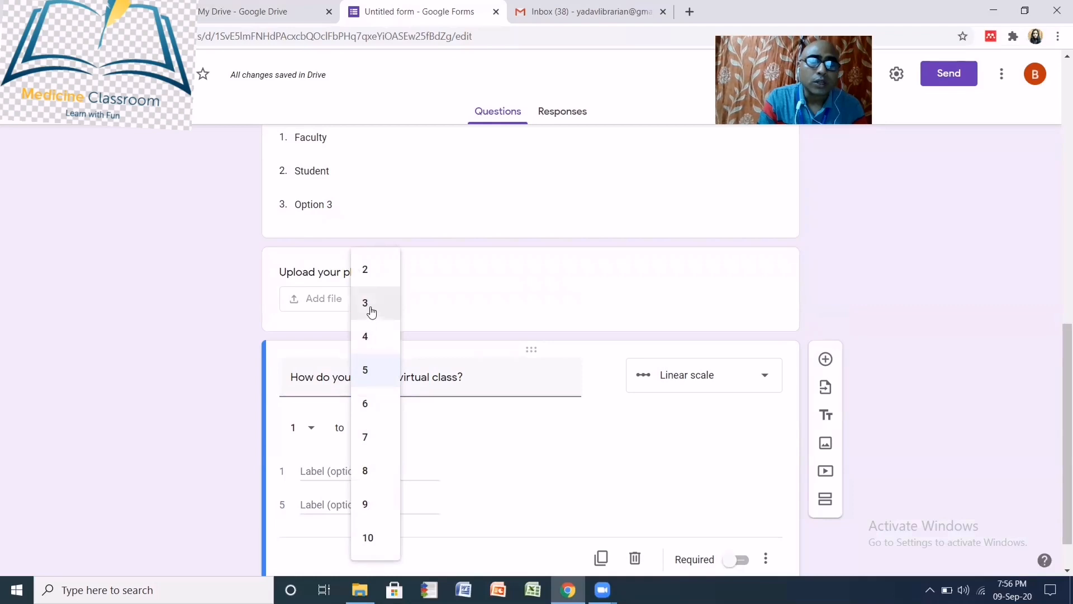
pyautogui.click(369, 272)
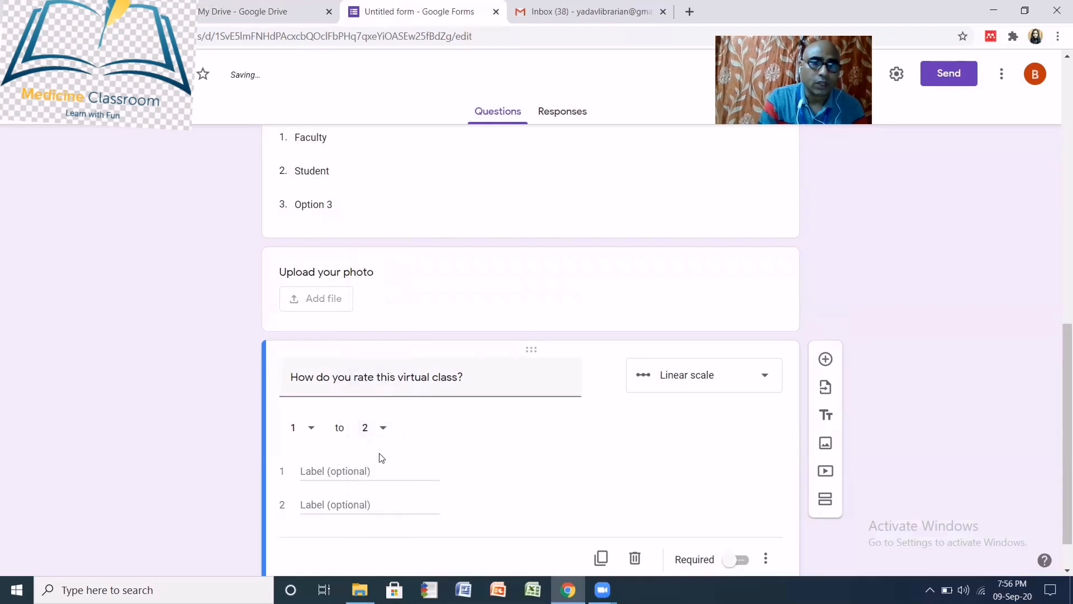
pyautogui.click(321, 470)
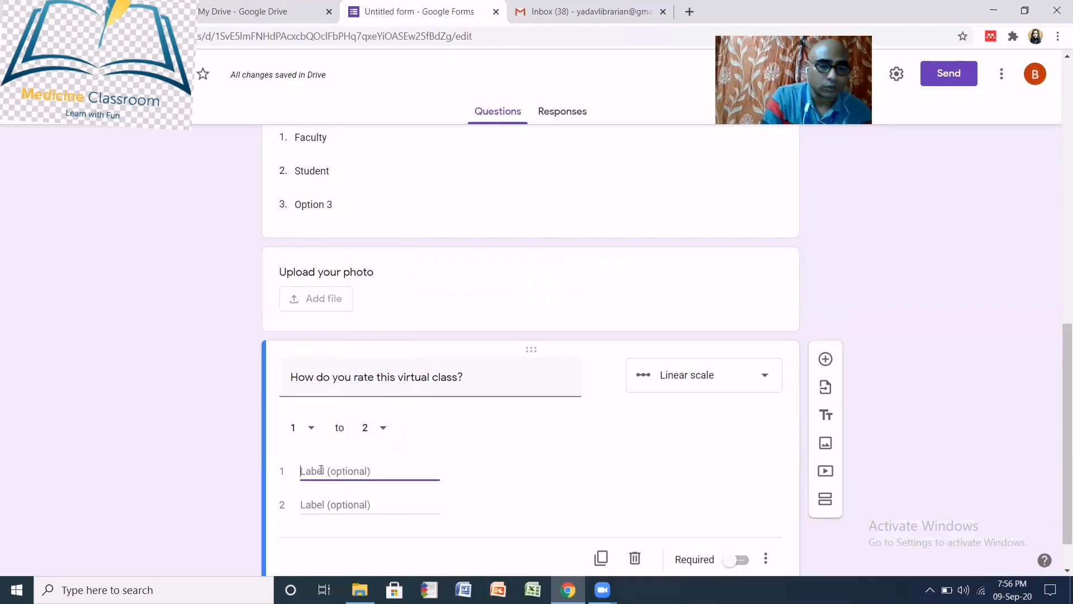
pyautogui.write('V')
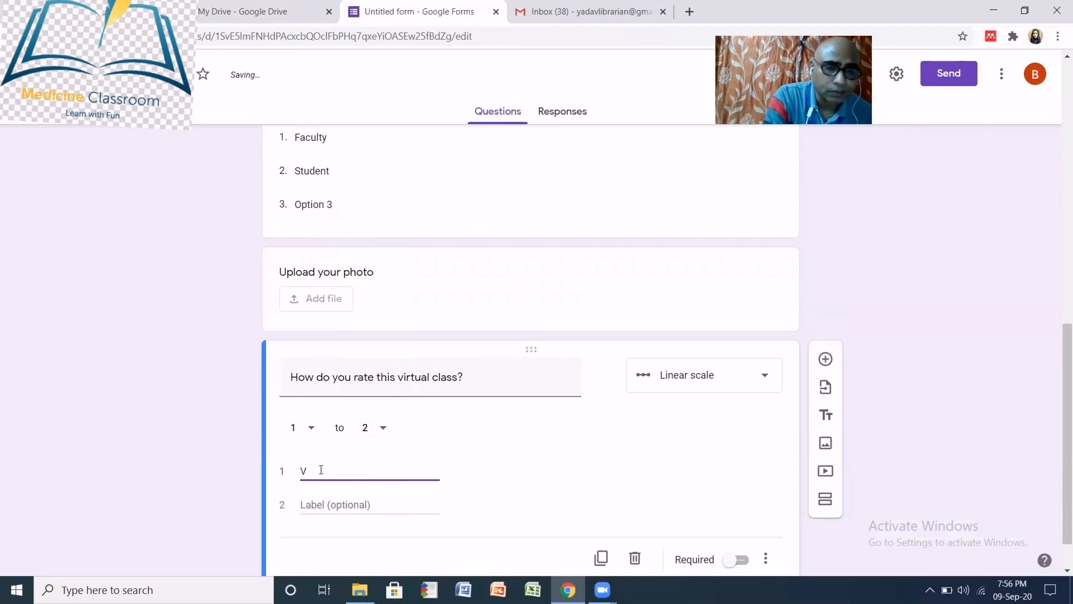
pyautogui.press('BackSpace')
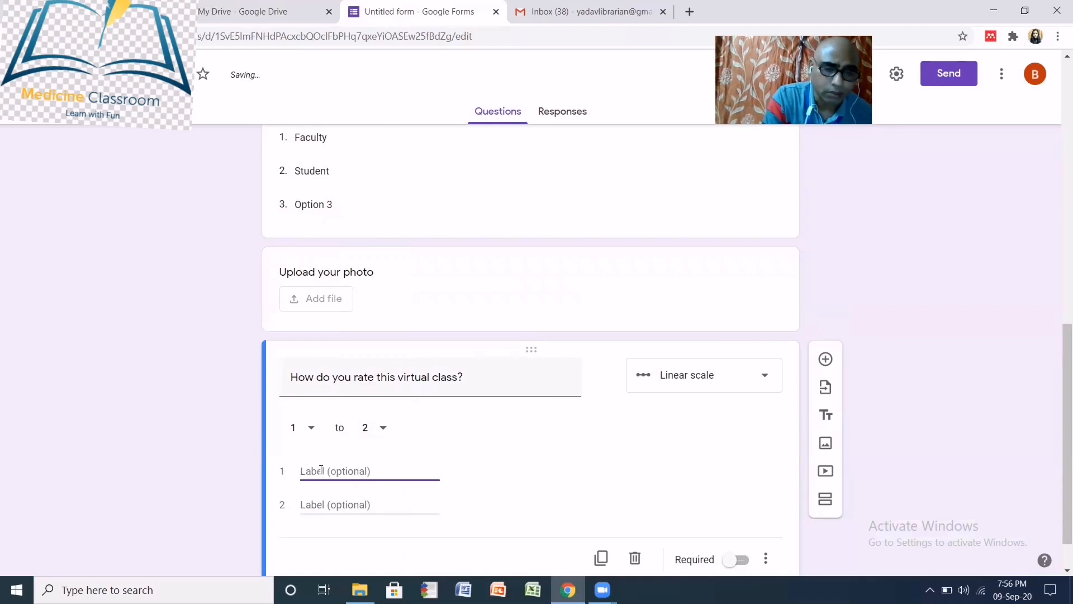
pyautogui.write('Good')
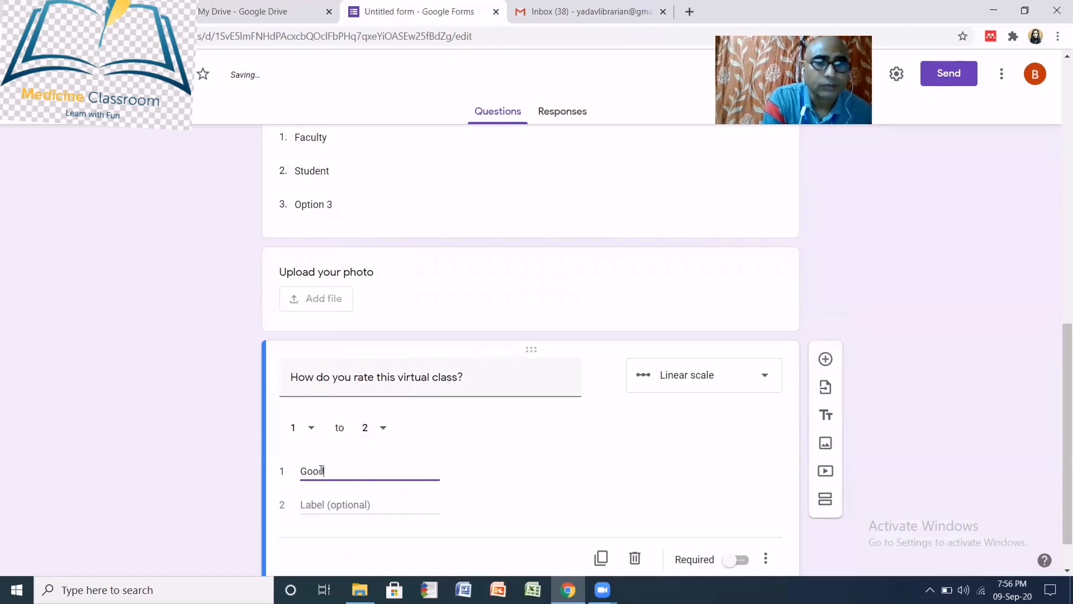
pyautogui.click(317, 505)
pyautogui.write('Average')
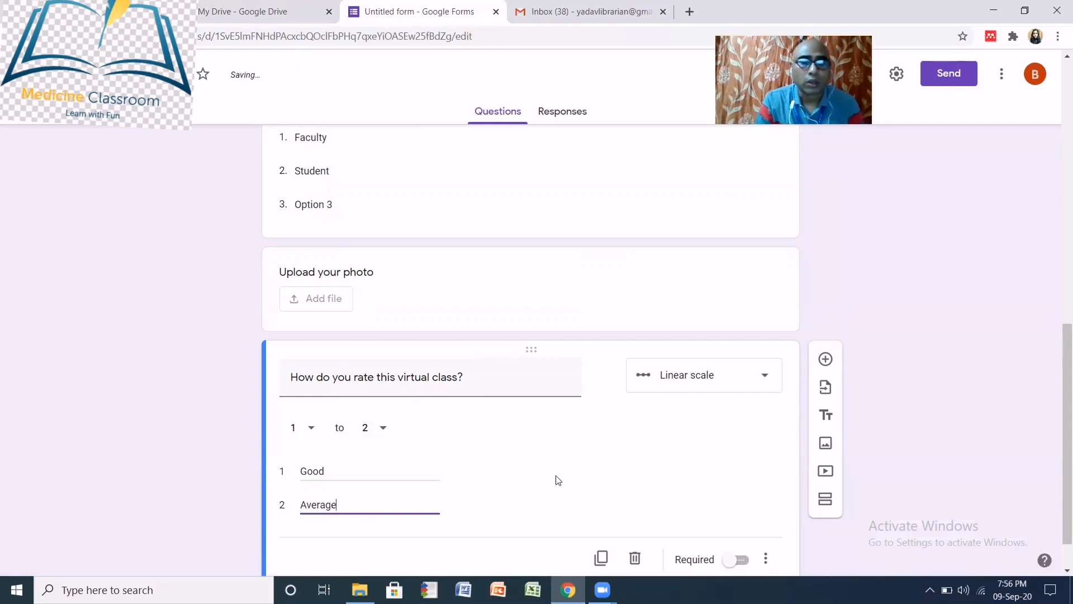
pyautogui.scroll(-1, 629, 469)
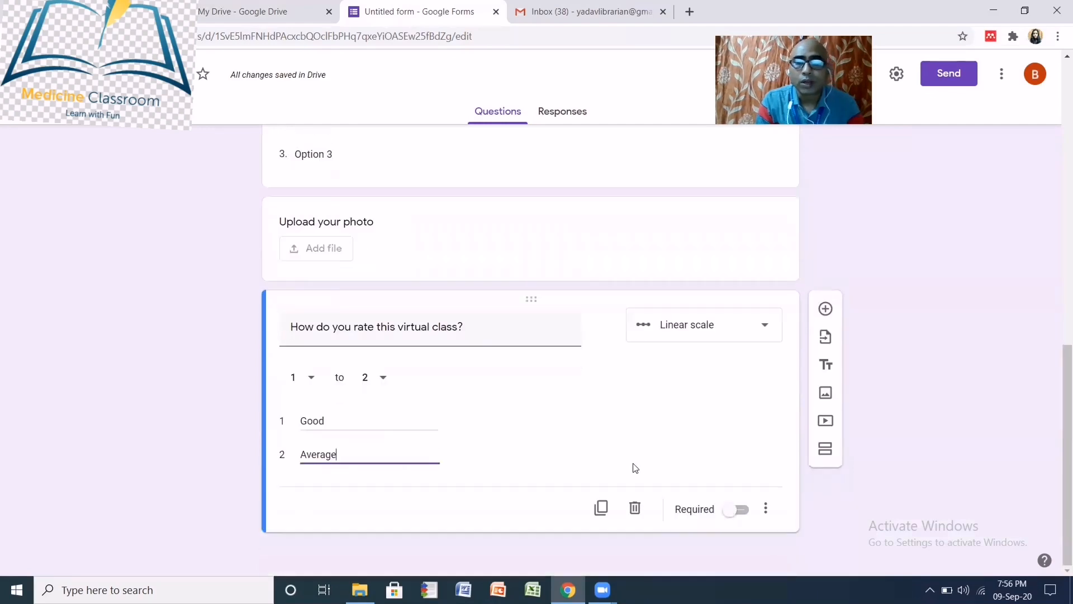
pyautogui.click(729, 509)
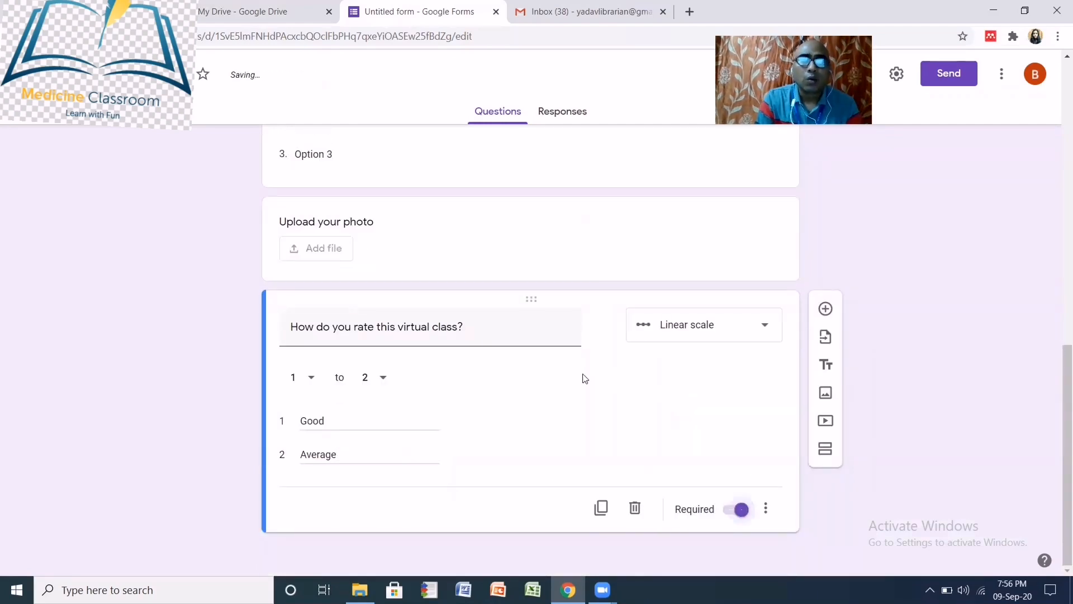
pyautogui.scroll(8, 587, 376)
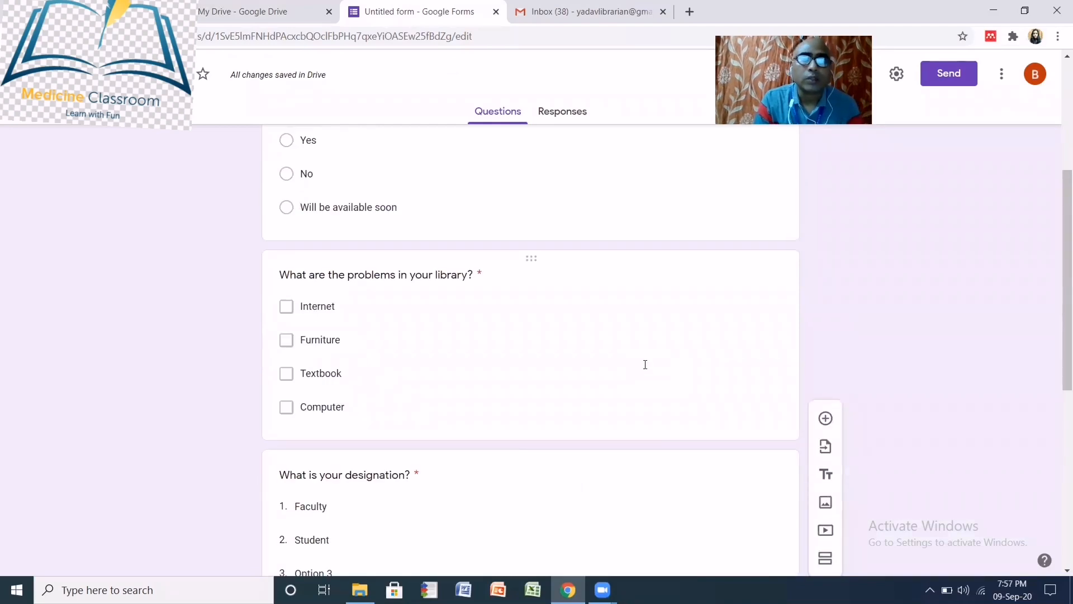
pyautogui.scroll(4, 645, 364)
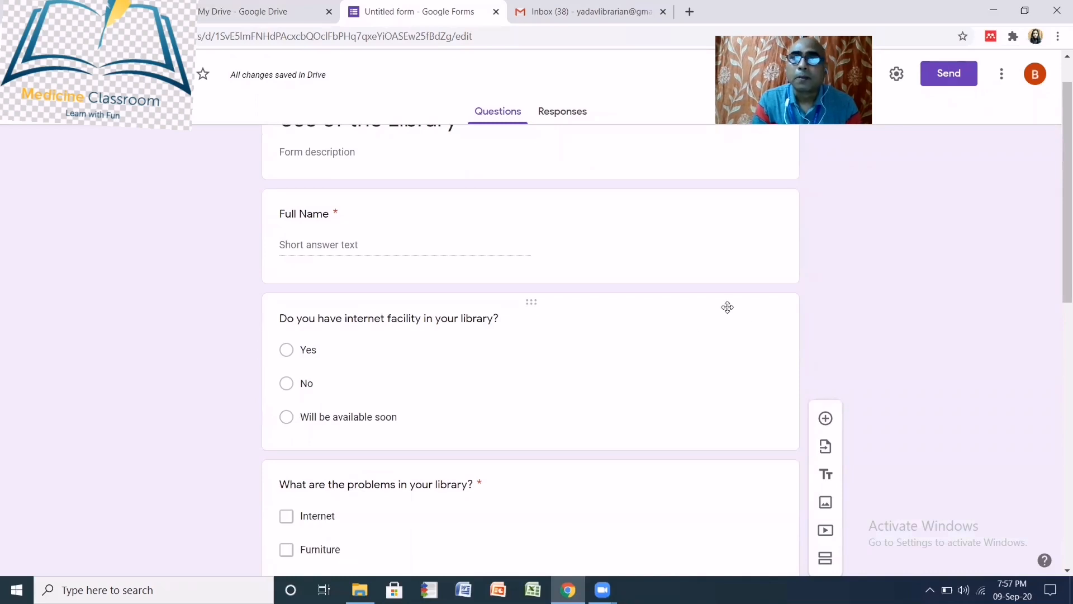
# - Email the form invitation to a contact picked from the recipient suggestions
pyautogui.click(949, 77)
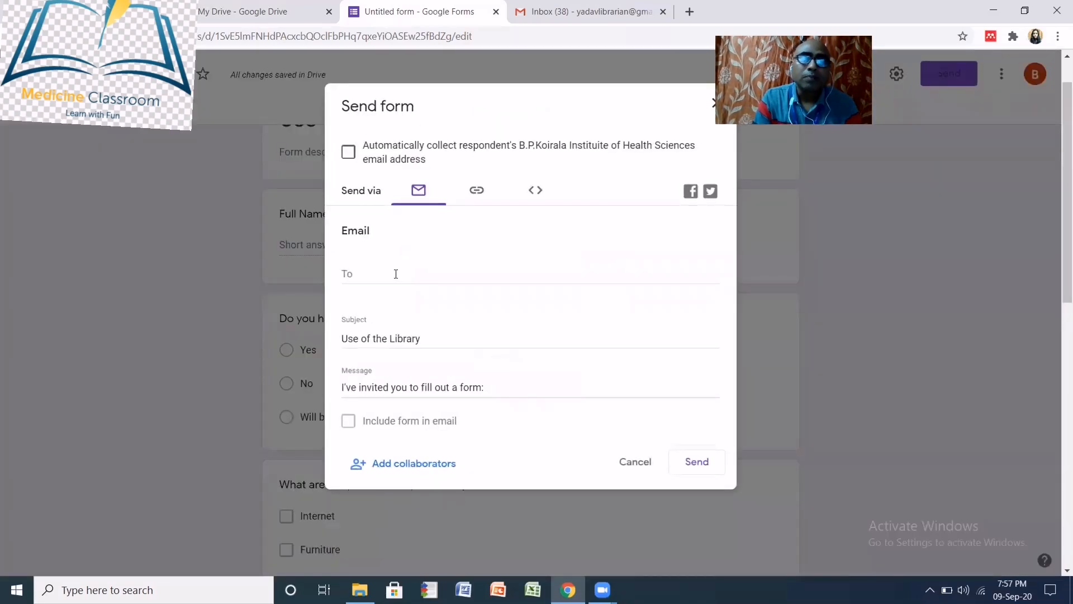
pyautogui.click(396, 274)
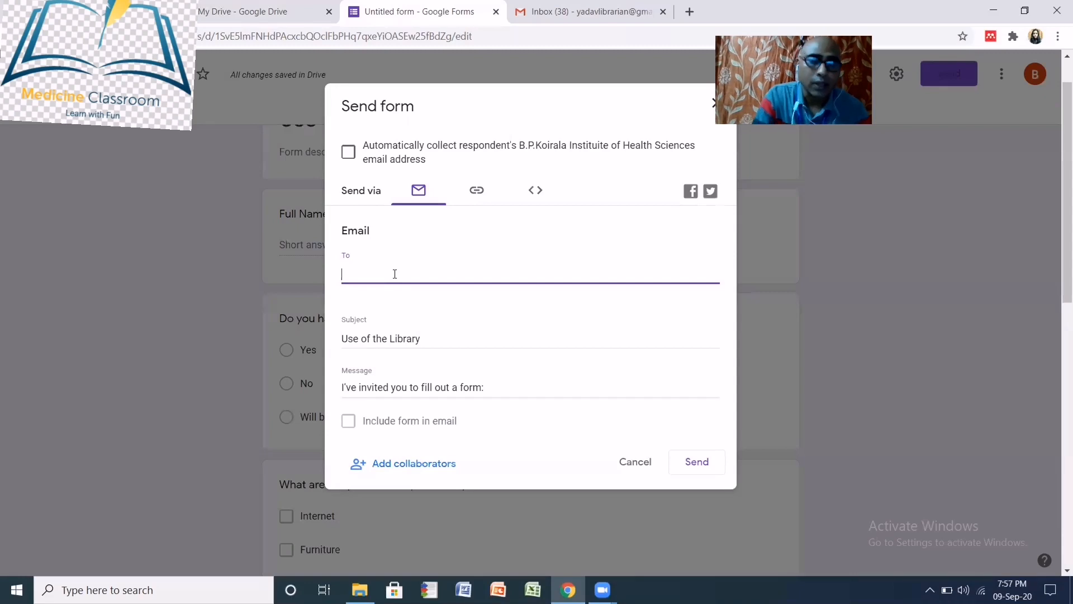
pyautogui.write('yad')
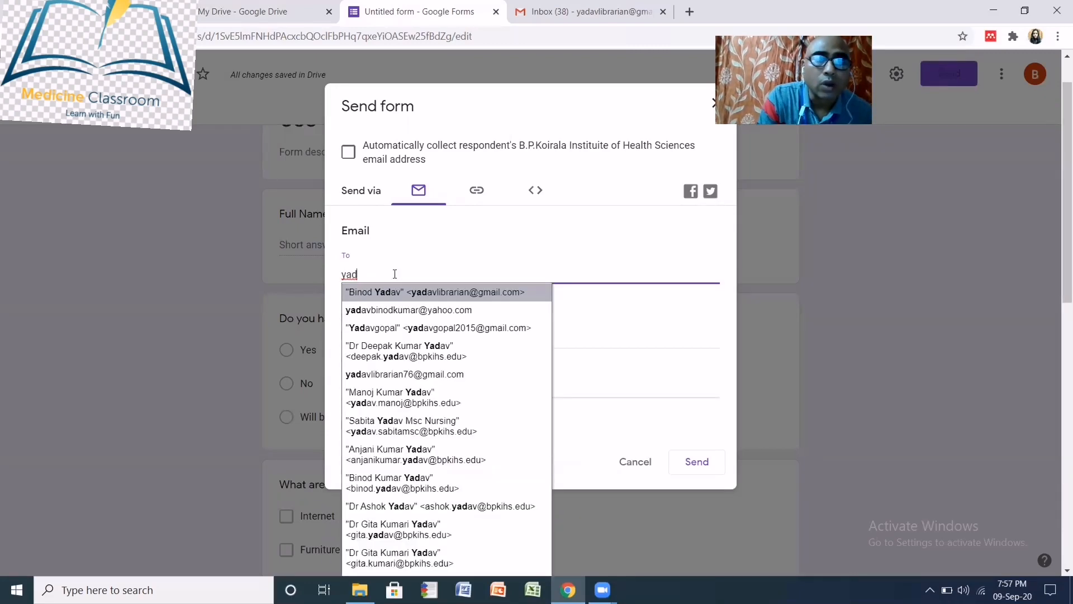
pyautogui.click(440, 292)
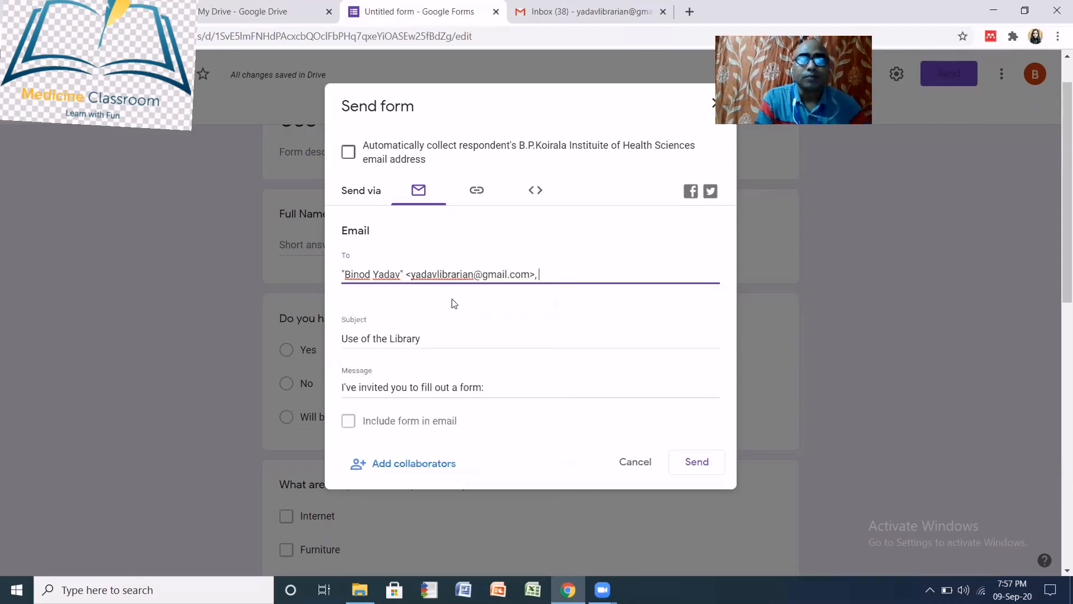
pyautogui.click(694, 462)
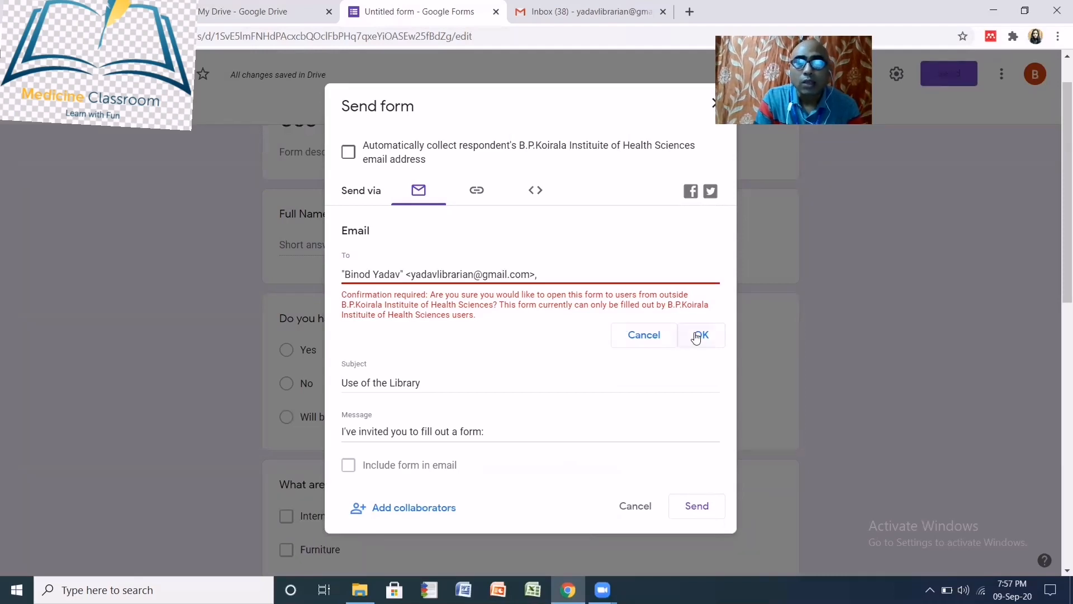
pyautogui.click(700, 337)
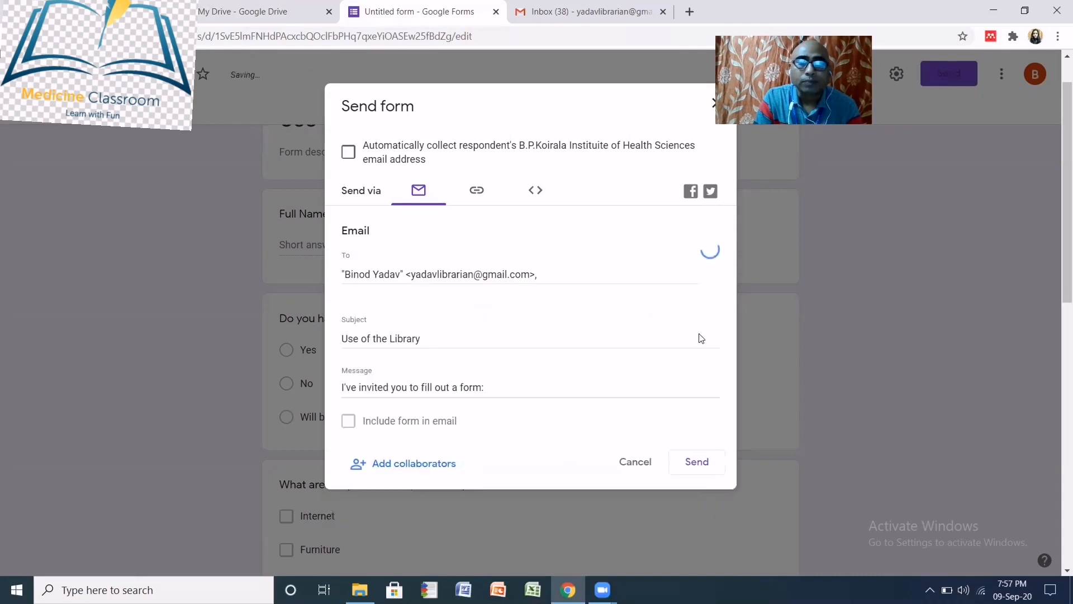
pyautogui.click(698, 459)
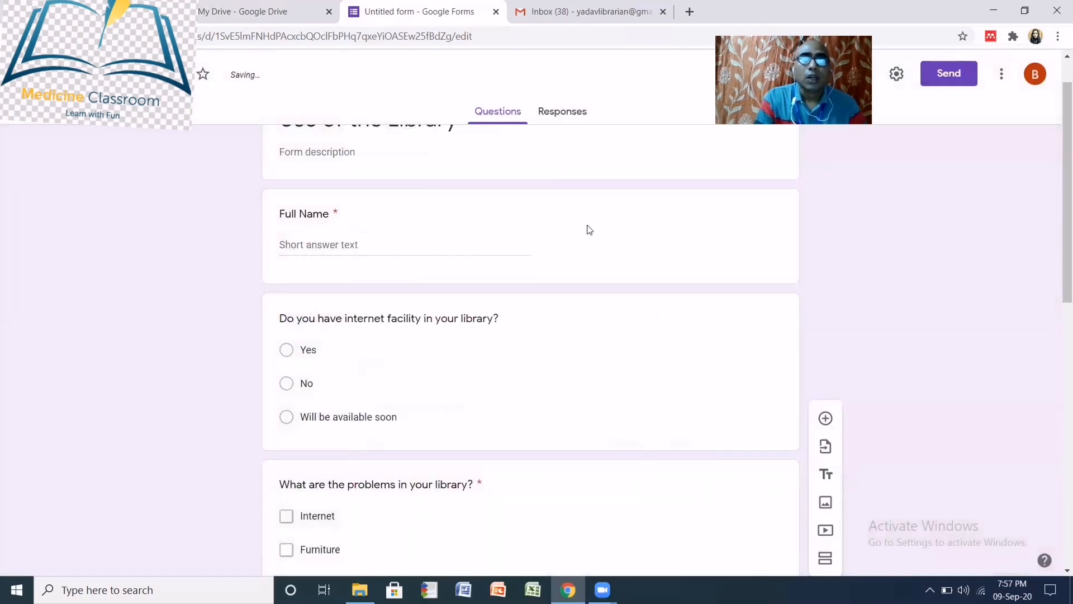
pyautogui.scroll(1, 593, 227)
pyautogui.click(957, 75)
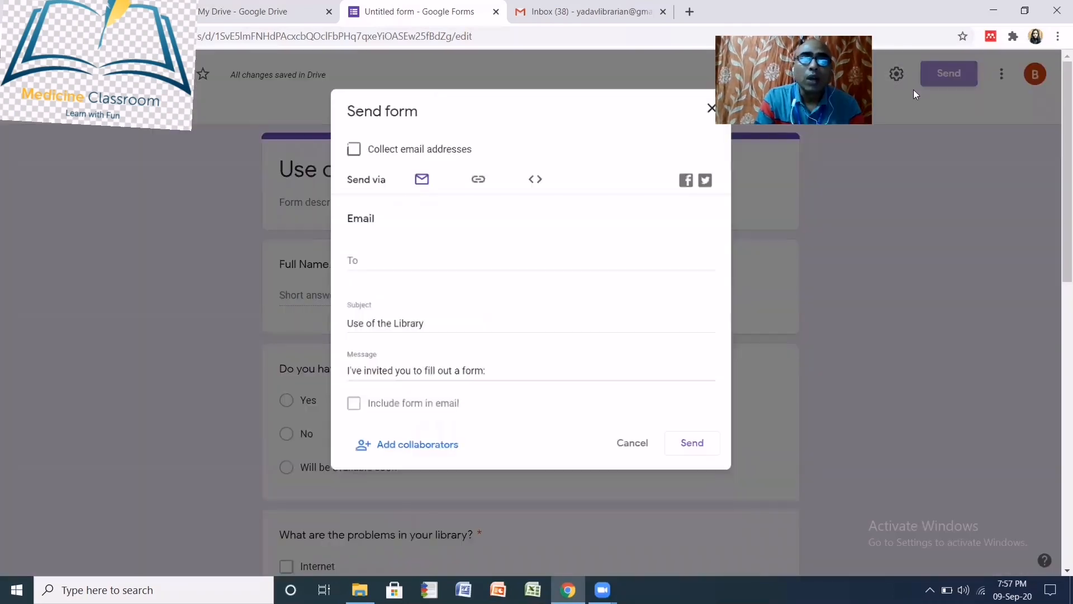
pyautogui.click(478, 178)
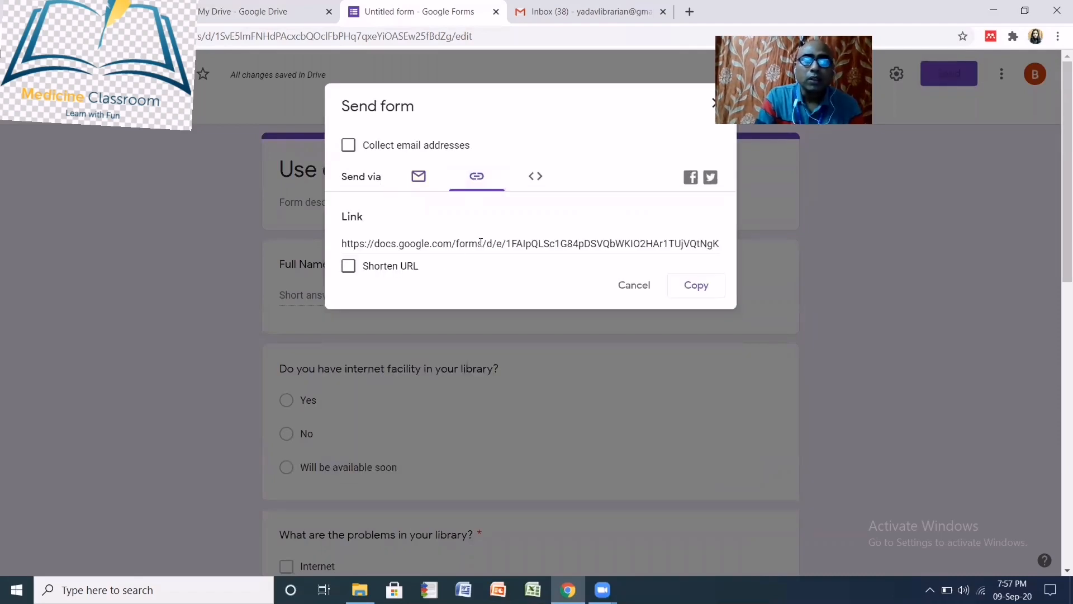
pyautogui.click(348, 266)
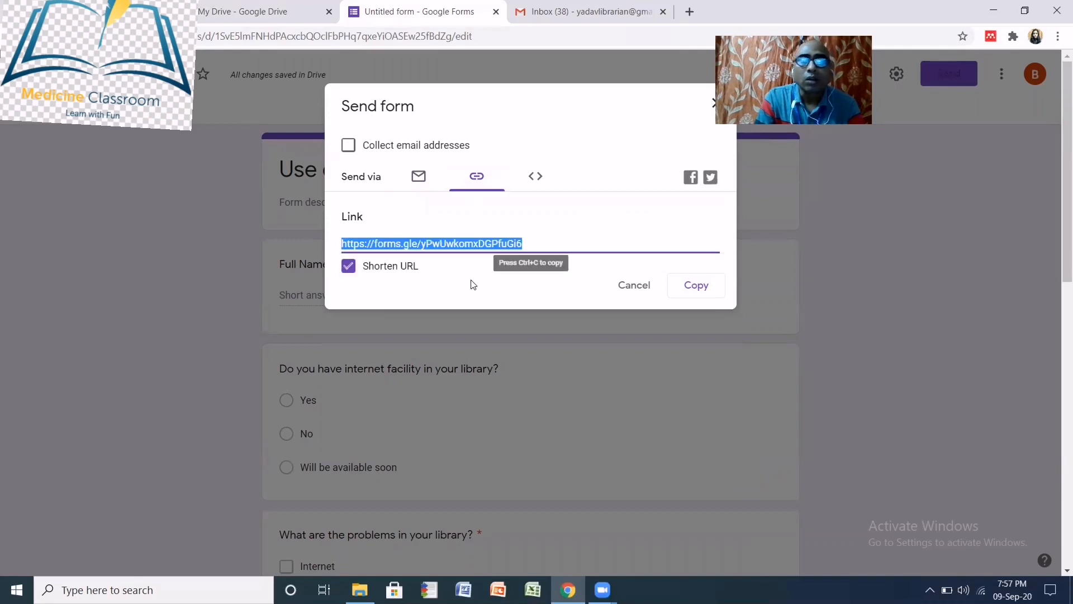
pyautogui.click(693, 285)
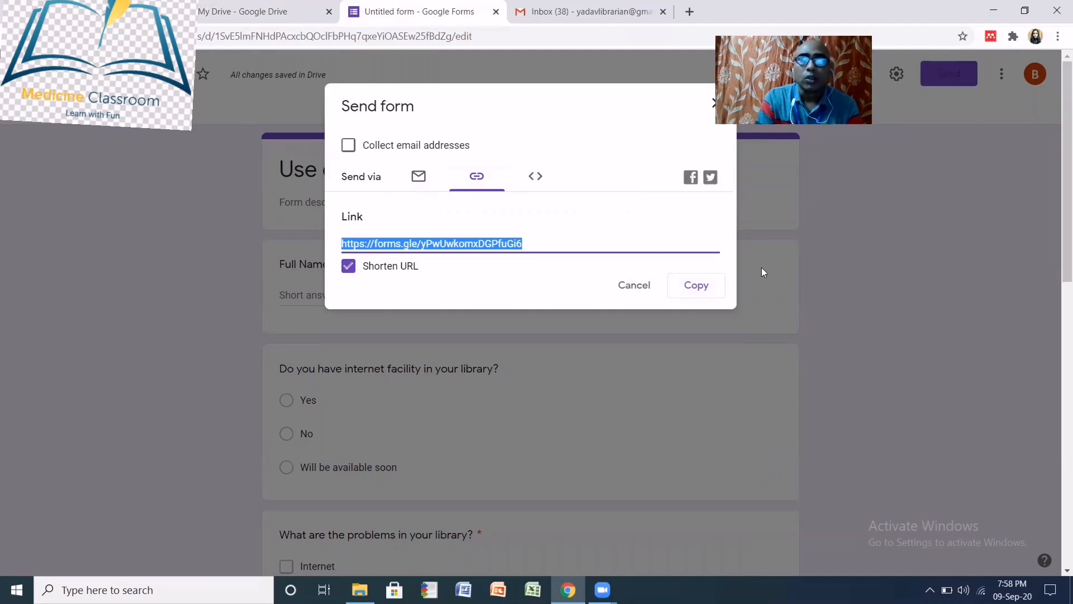
pyautogui.click(643, 106)
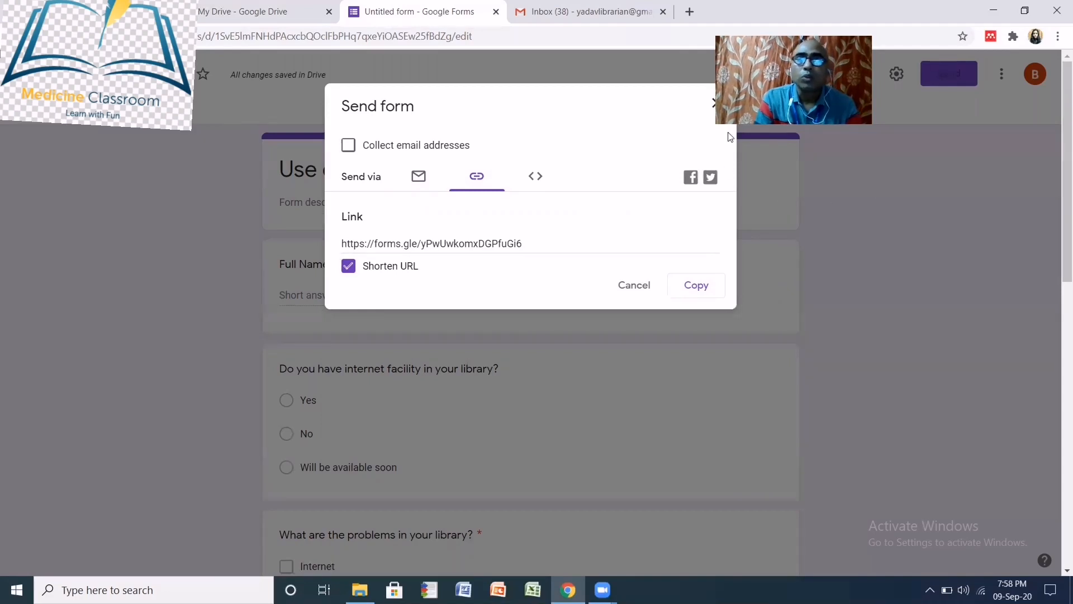
pyautogui.click(693, 288)
pyautogui.click(424, 112)
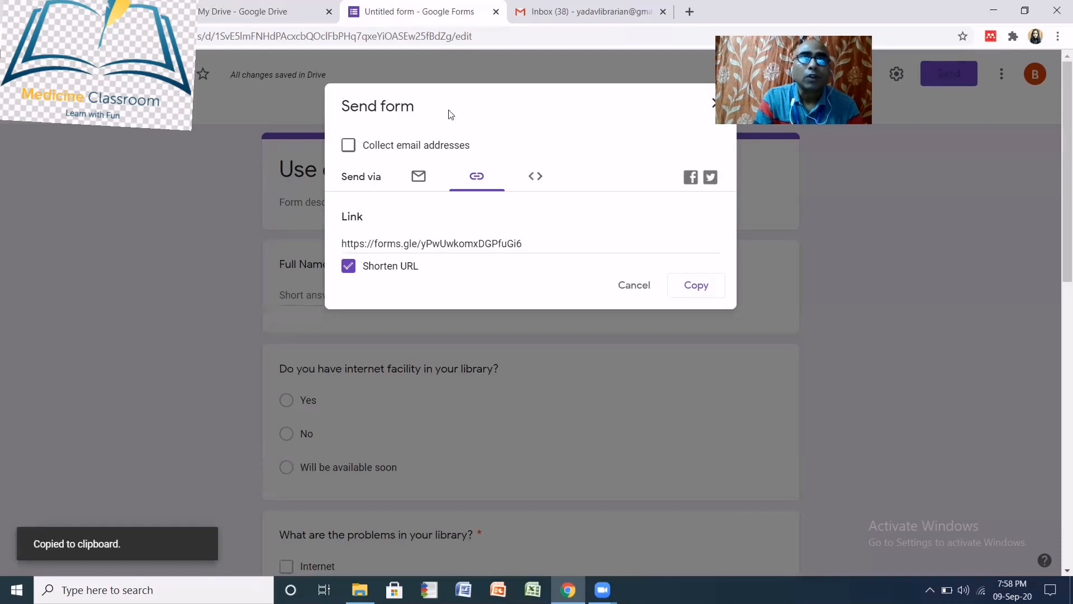
pyautogui.click(717, 104)
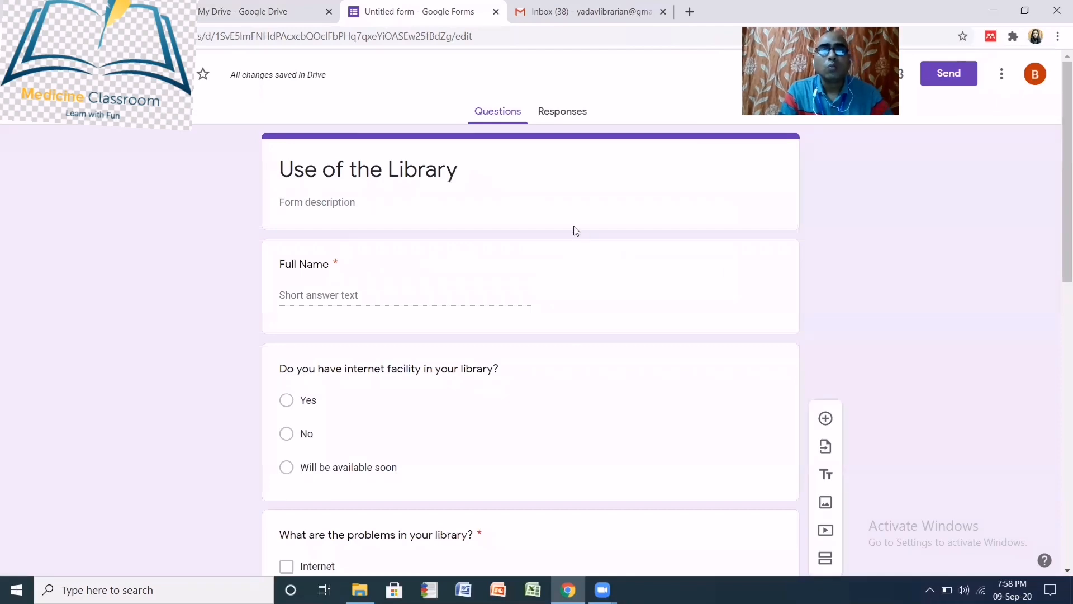
# - Switch to the Responses tab, which shows 0 responses
pyautogui.click(569, 116)
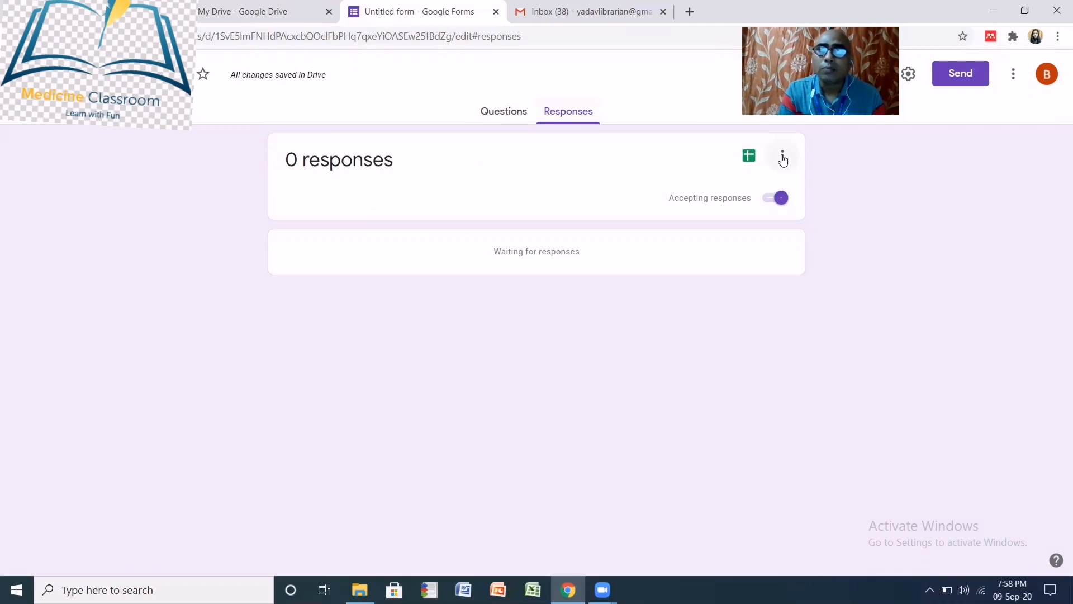
# - Create a new response spreadsheet named 'Use of library' as the form's response destination
pyautogui.click(782, 159)
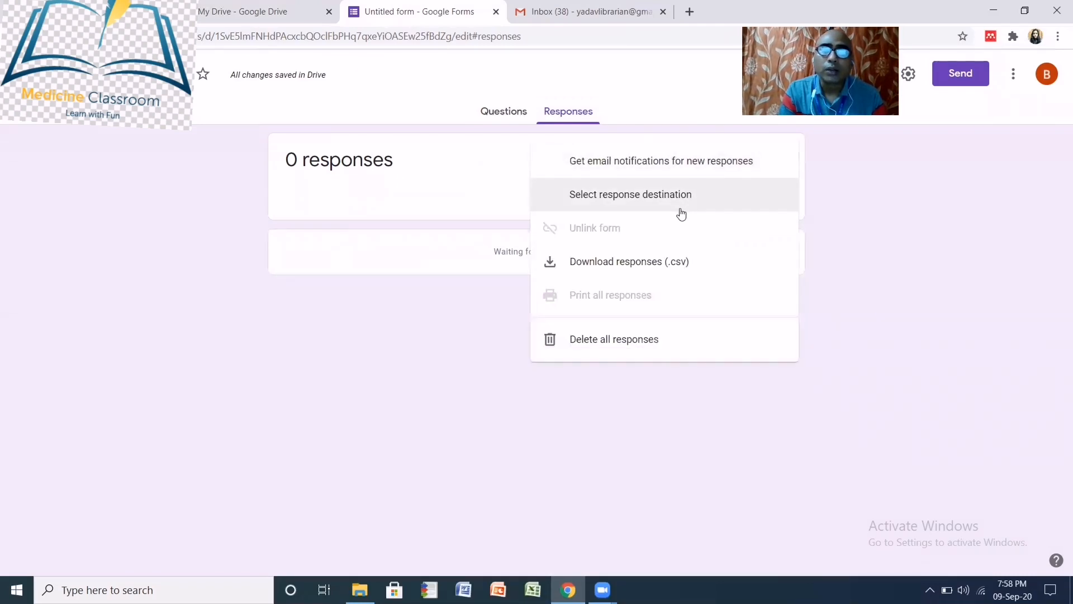
pyautogui.click(653, 198)
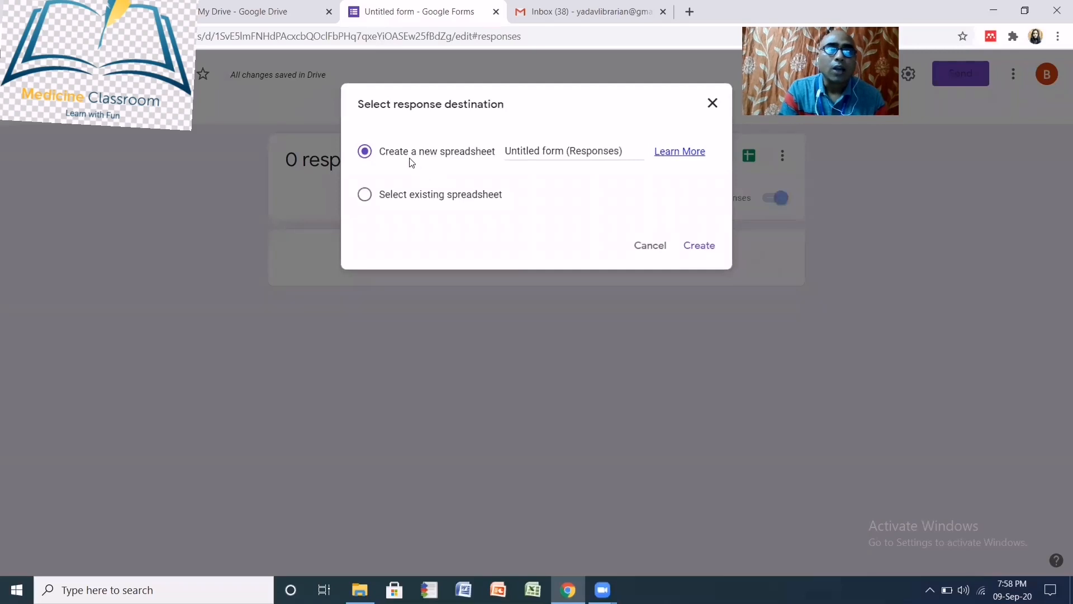
pyautogui.click(510, 150)
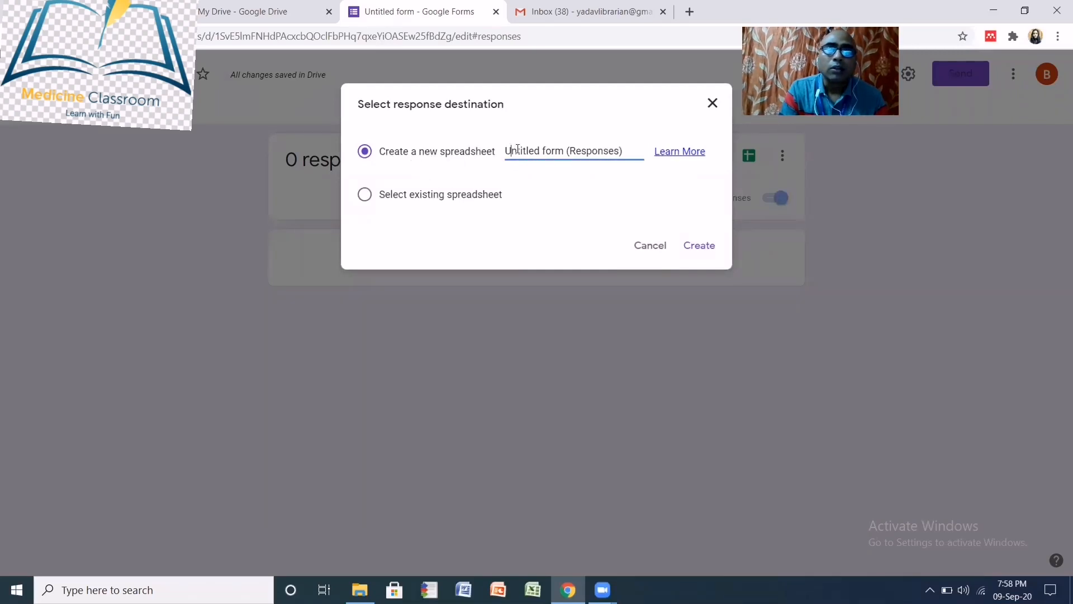
pyautogui.moveTo(510, 149); pyautogui.dragTo(562, 155)
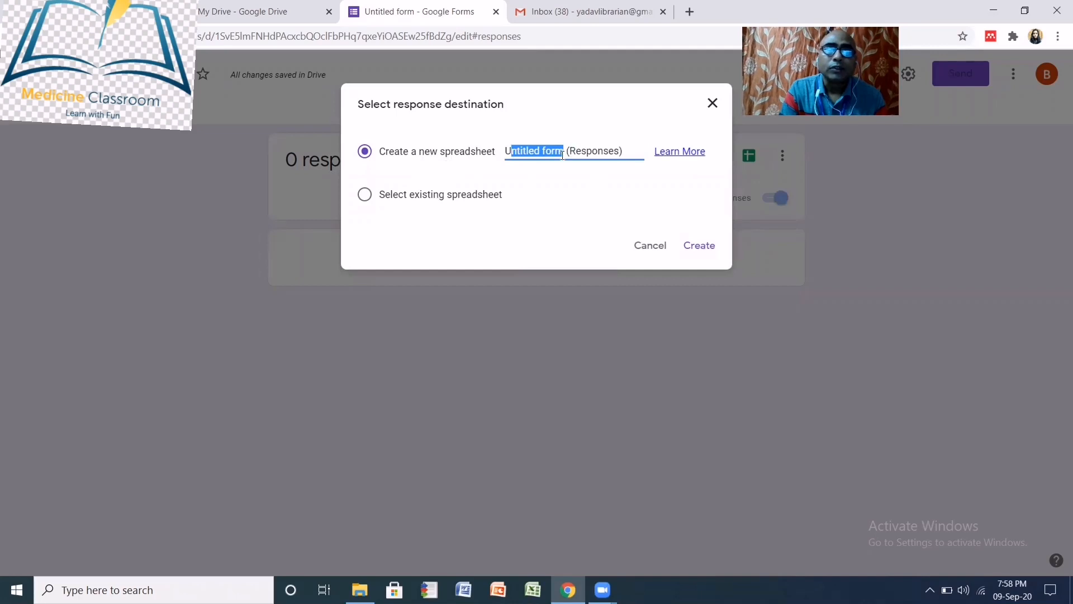
pyautogui.press('BackSpace')
pyautogui.press('BackSpace')
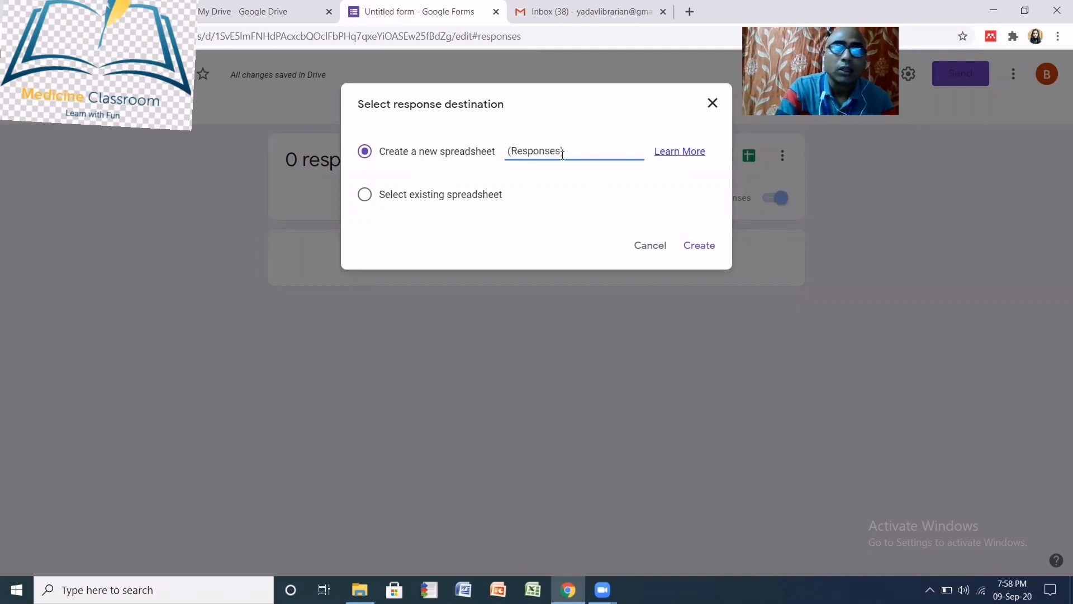
pyautogui.write('Use')
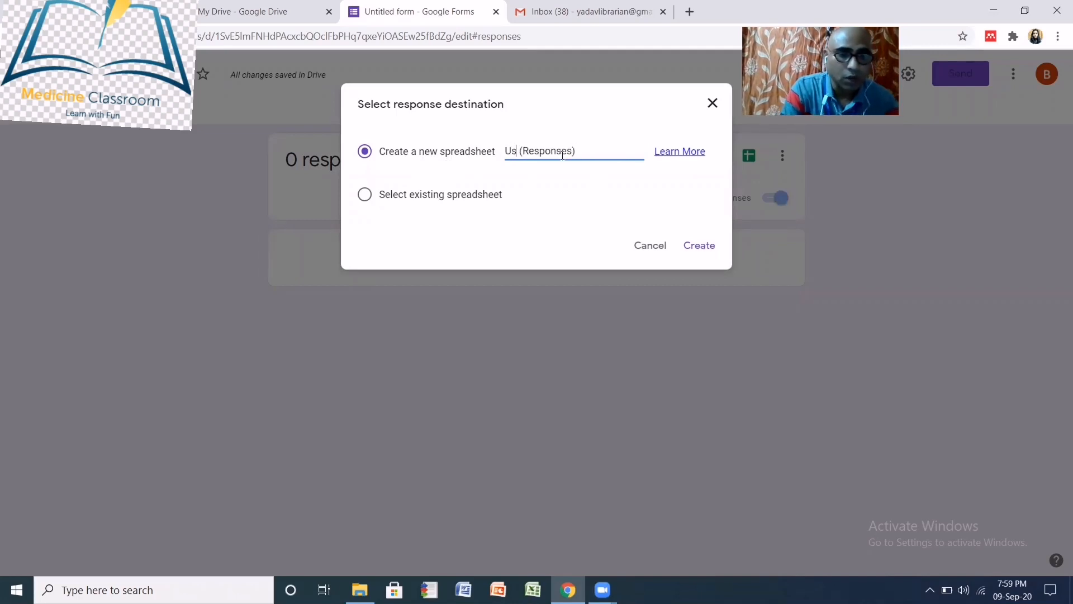
pyautogui.write(' of lib')
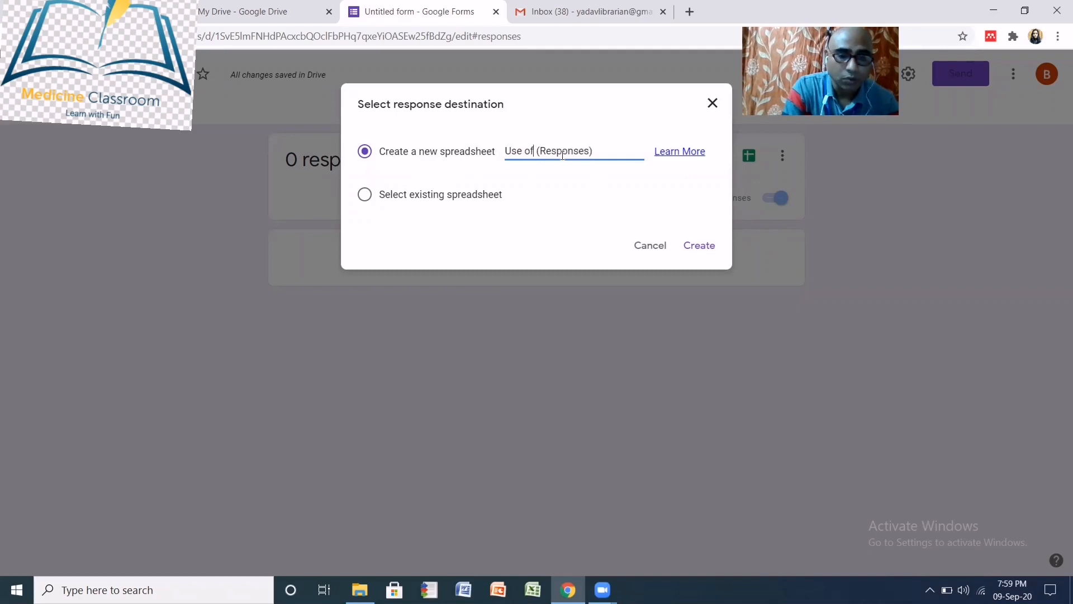
pyautogui.write('rary')
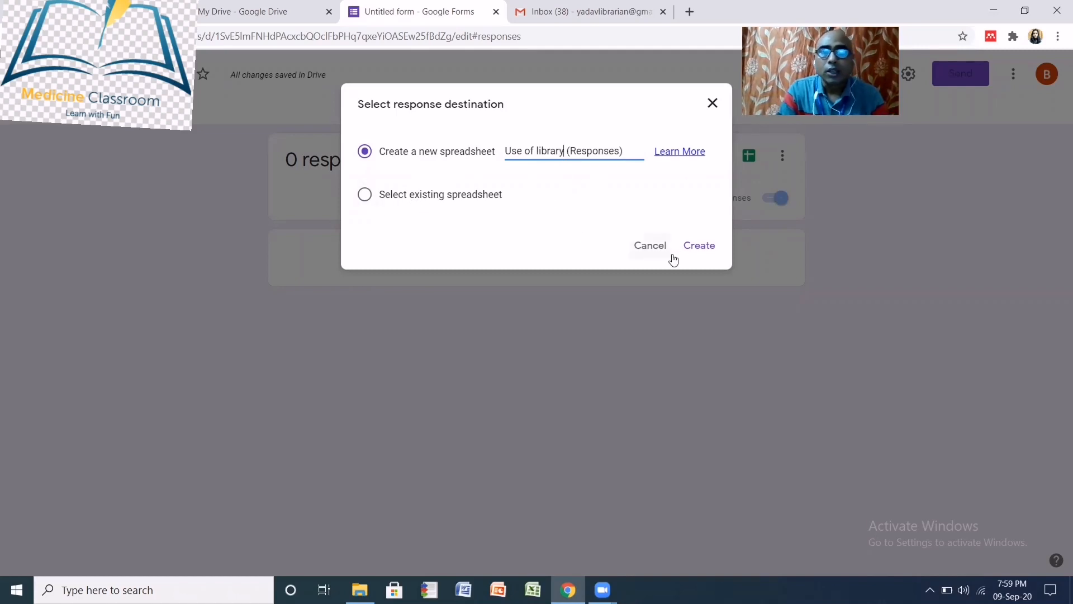
pyautogui.click(701, 249)
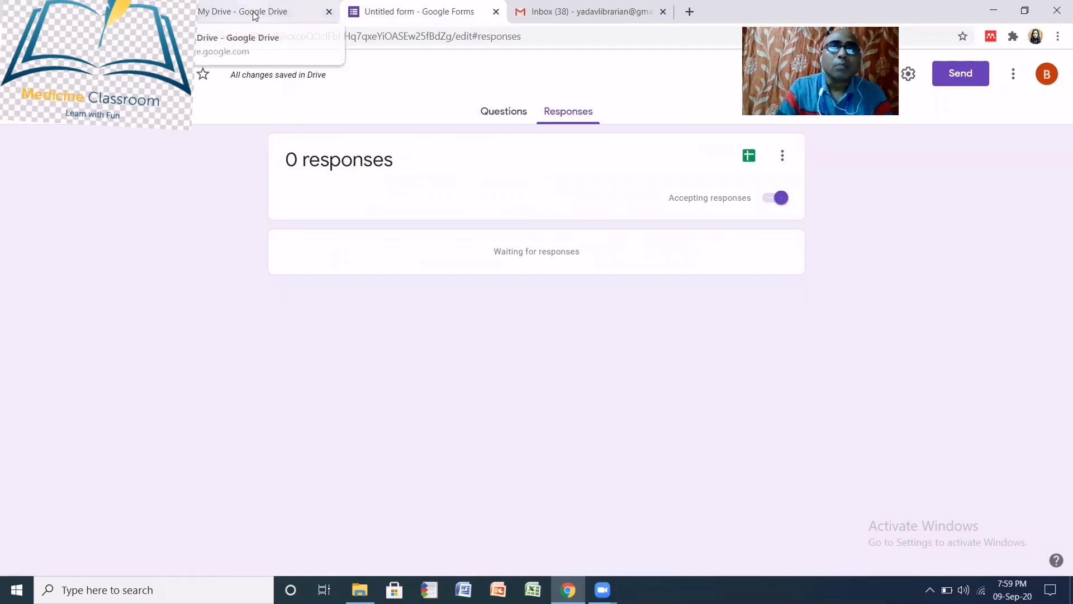
# - In Gmail, open the 'Use of the Library' invitation and launch the form with FILL OUT FORM
pyautogui.click(625, 21)
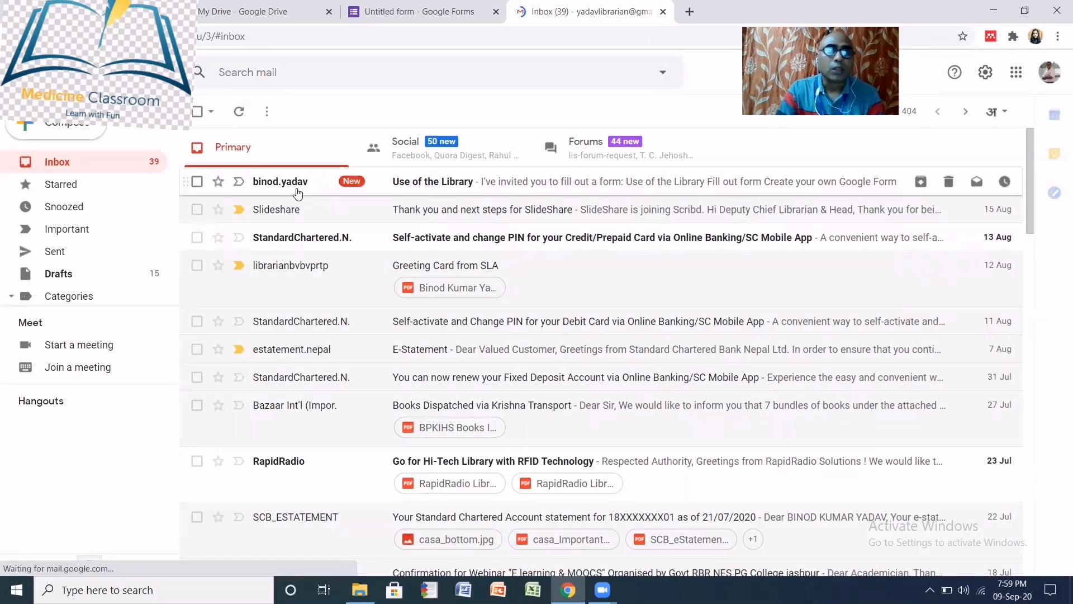
pyautogui.click(421, 184)
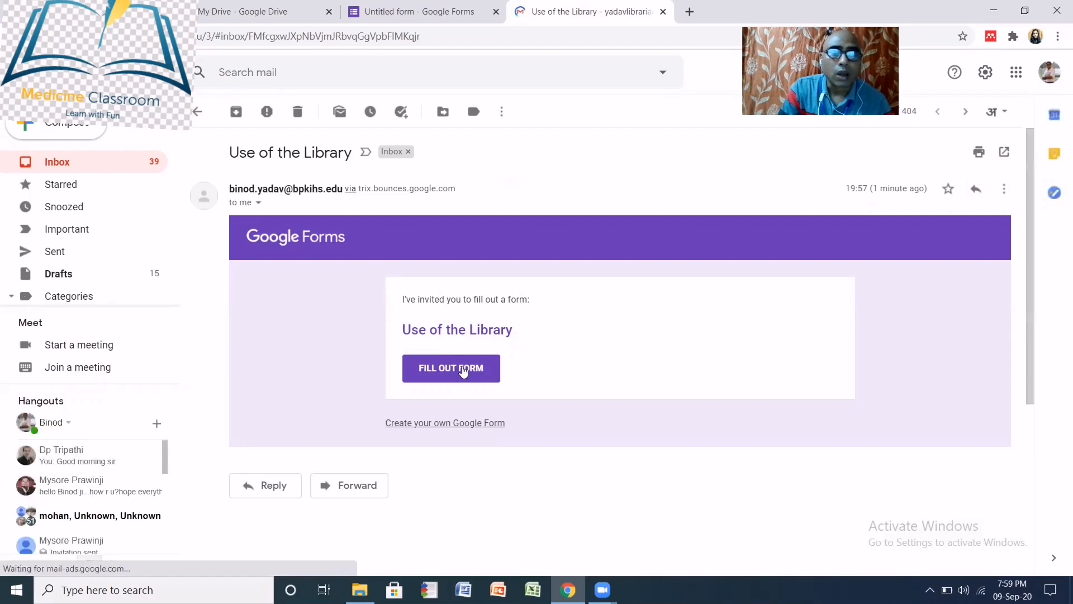
pyautogui.click(463, 371)
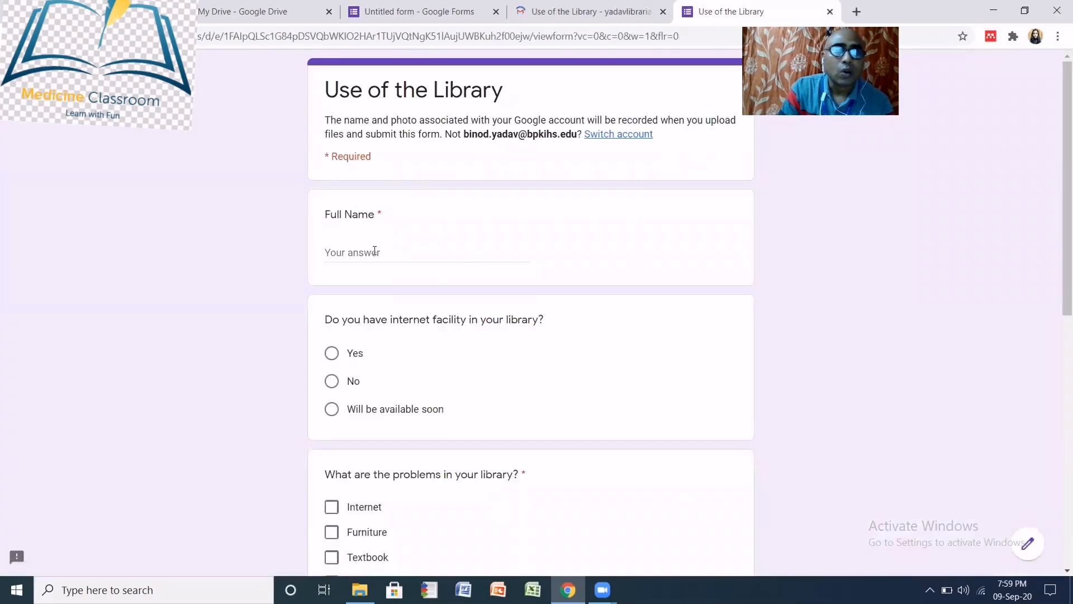
# - Enter the respondent's full name, answer Yes to internet facility, and tick Furniture and Textbook as problems
pyautogui.click(374, 251)
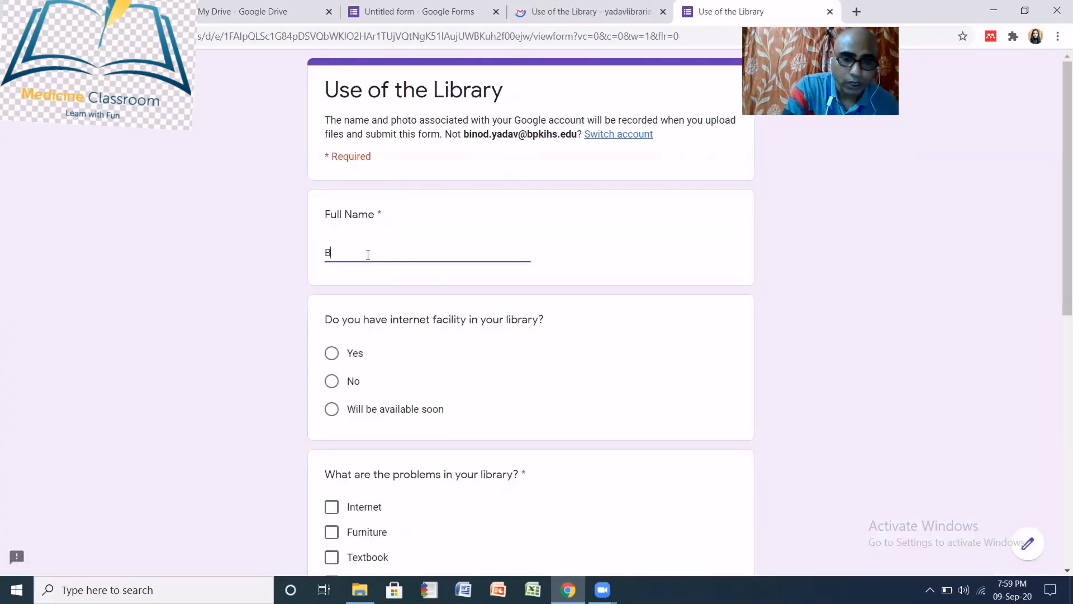
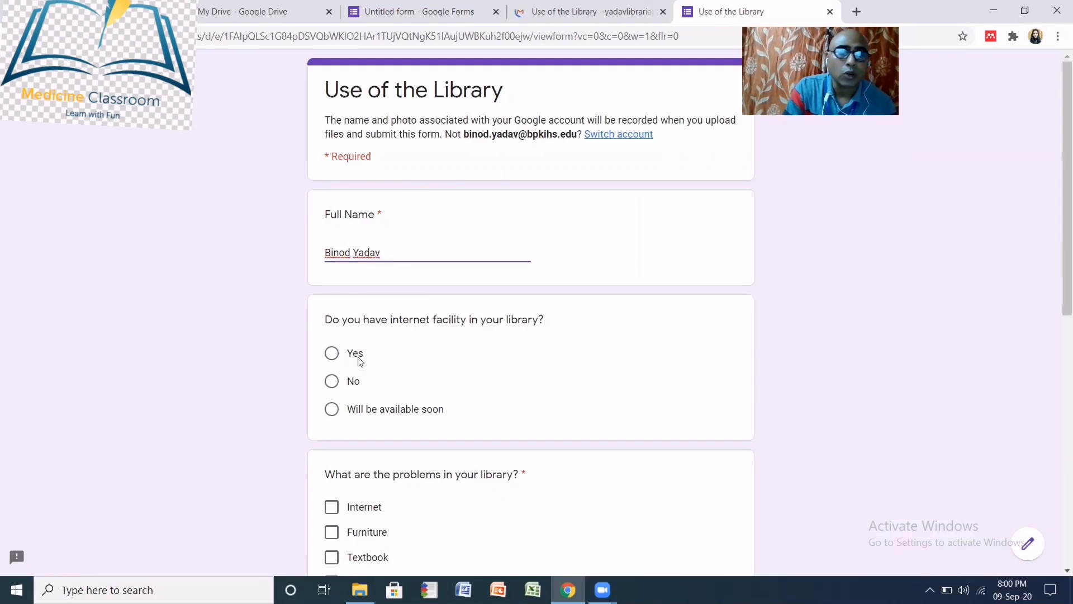
pyautogui.click(332, 352)
pyautogui.scroll(-5, 504, 392)
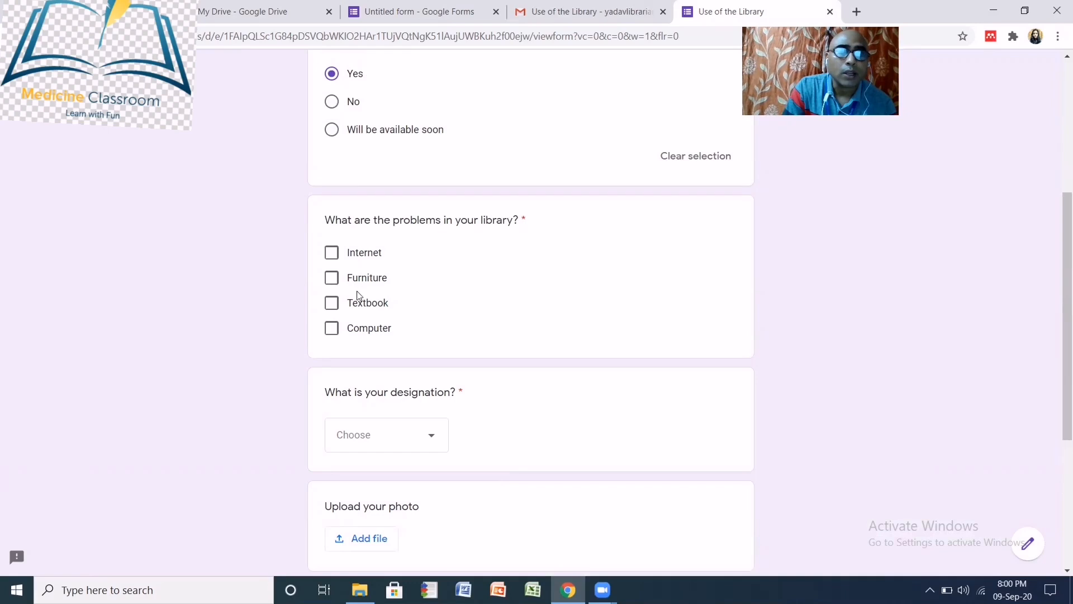
pyautogui.click(332, 279)
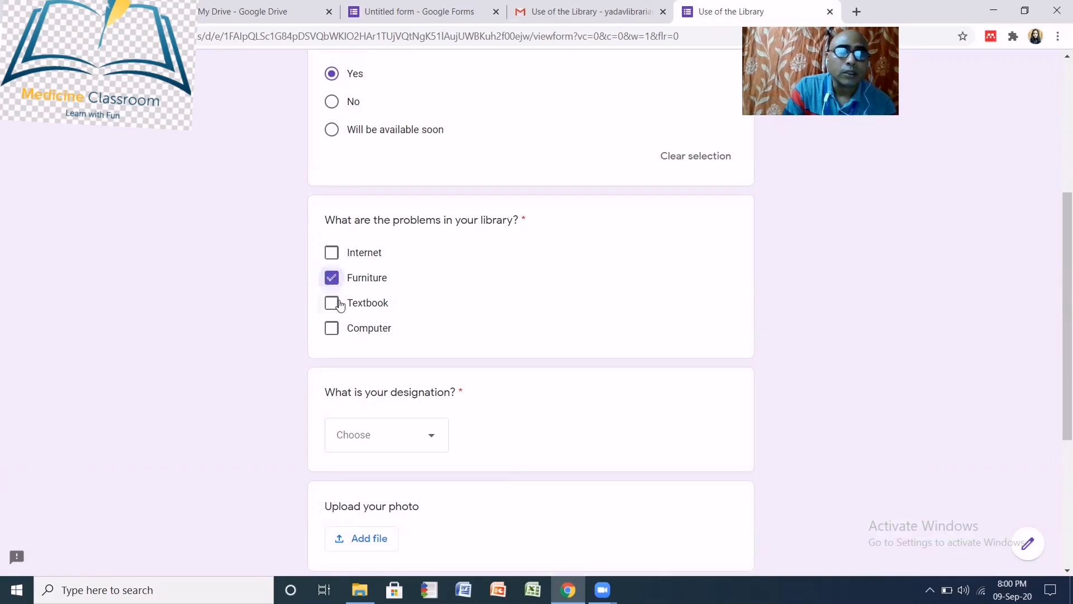
pyautogui.click(331, 303)
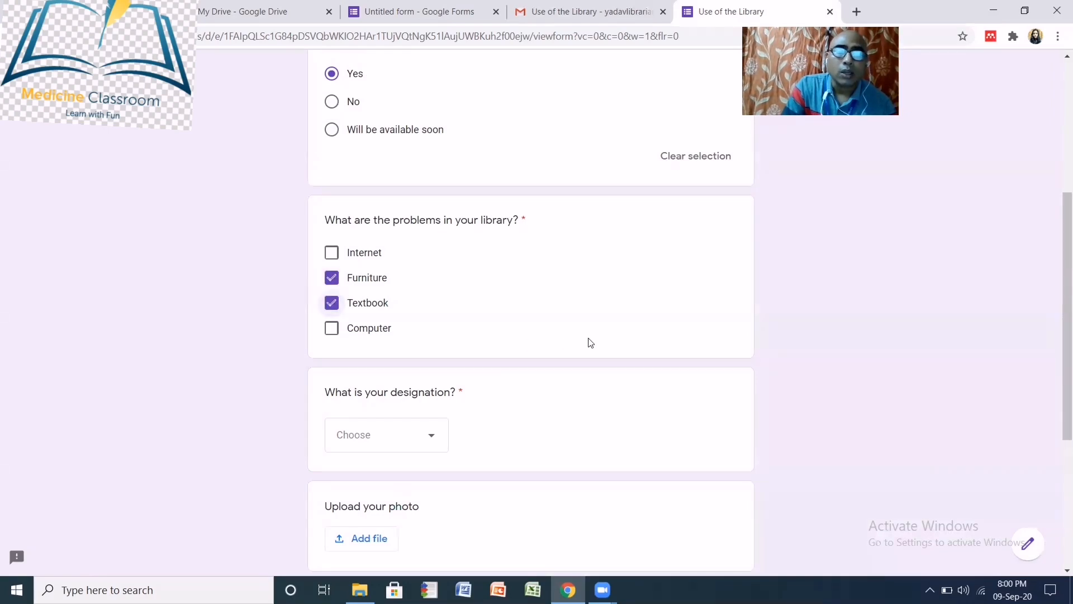
# - Choose Faculty as the designation, rate the virtual class 2, and submit the response
pyautogui.scroll(-2, 568, 383)
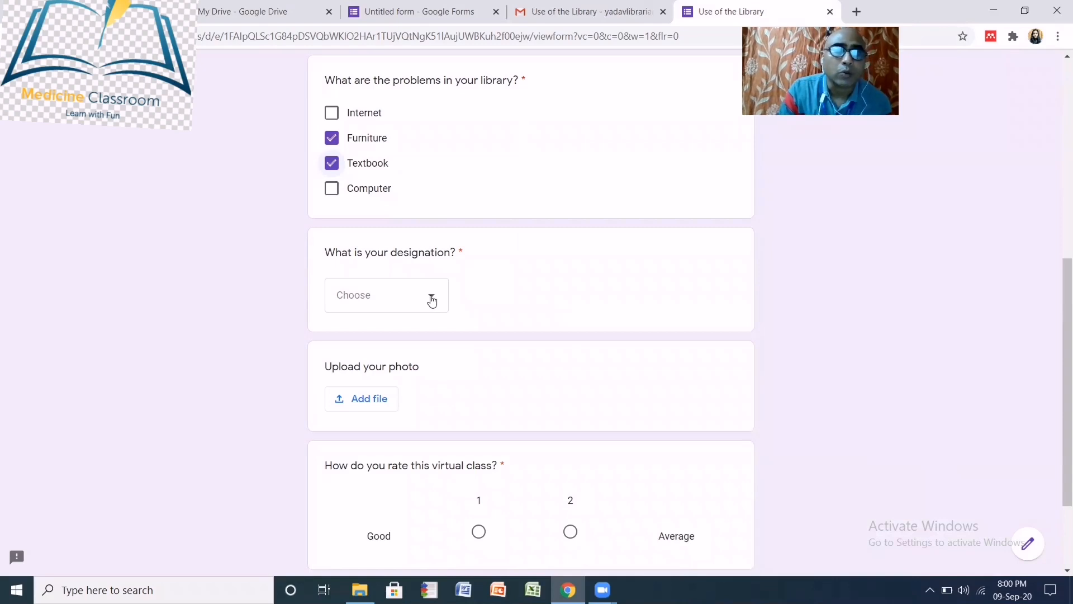
pyautogui.click(432, 301)
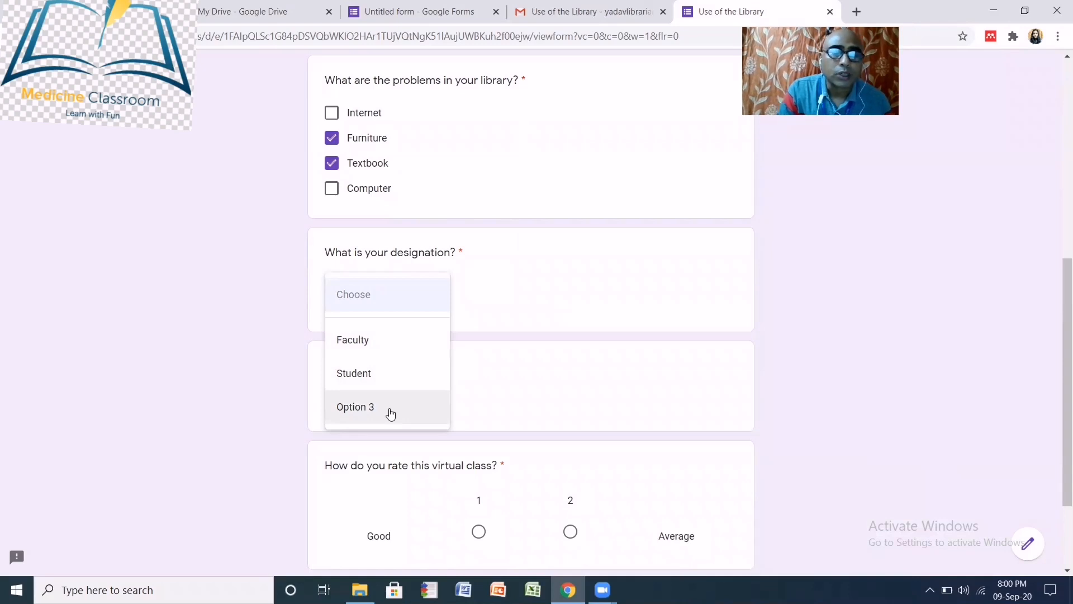
pyautogui.click(381, 342)
pyautogui.scroll(-3, 593, 372)
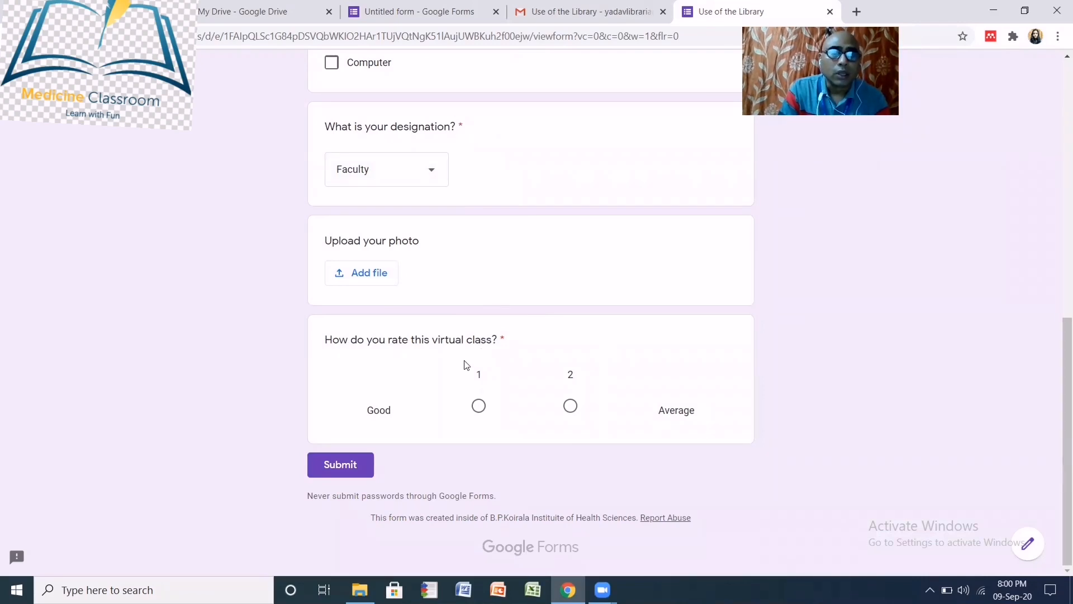
pyautogui.scroll(2, 447, 339)
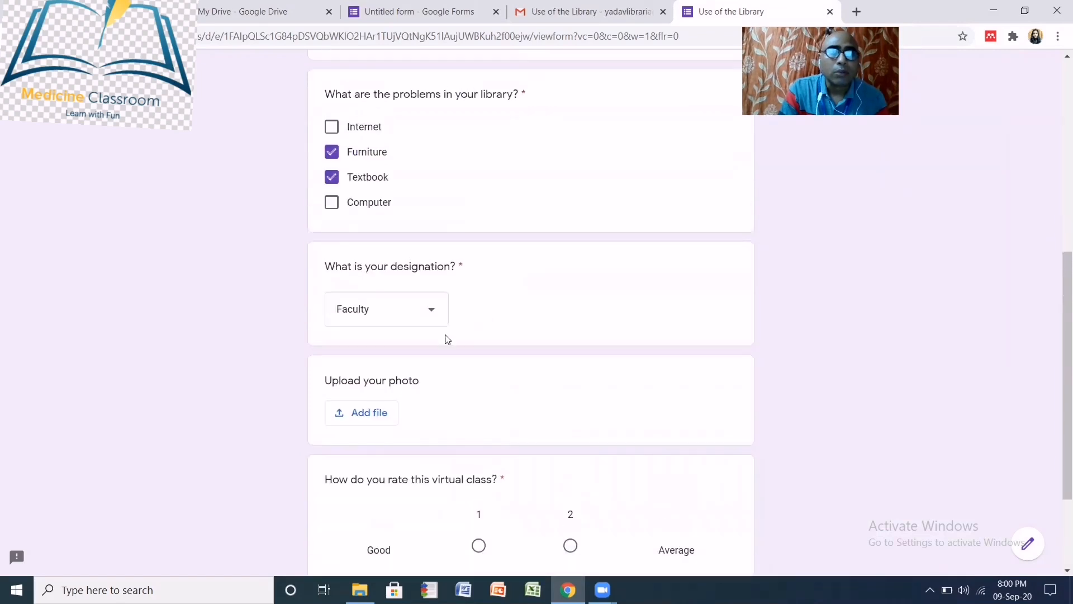
pyautogui.scroll(-2, 530, 376)
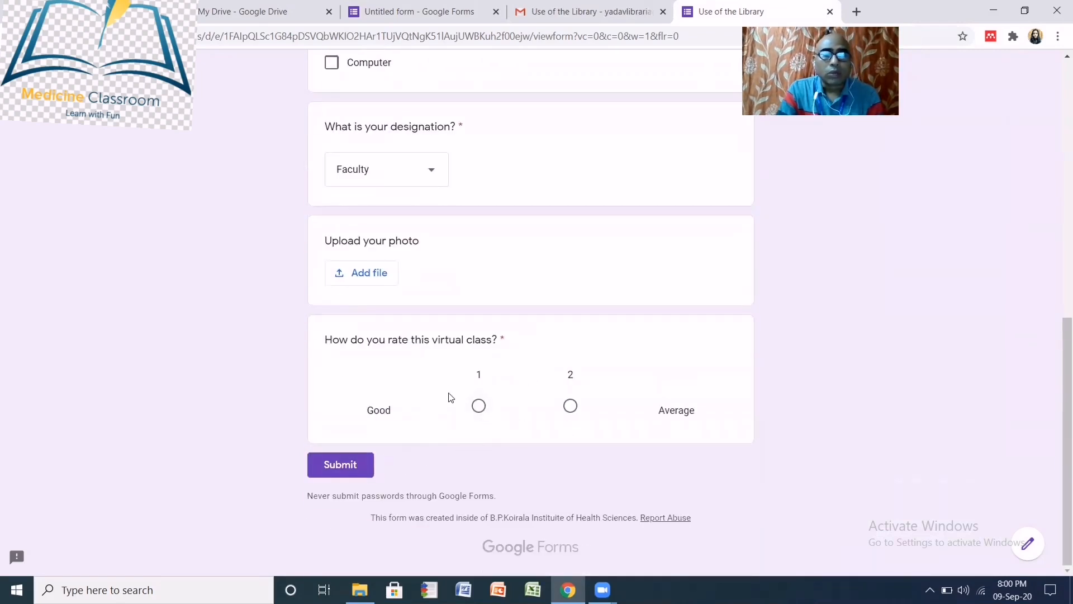
pyautogui.click(570, 406)
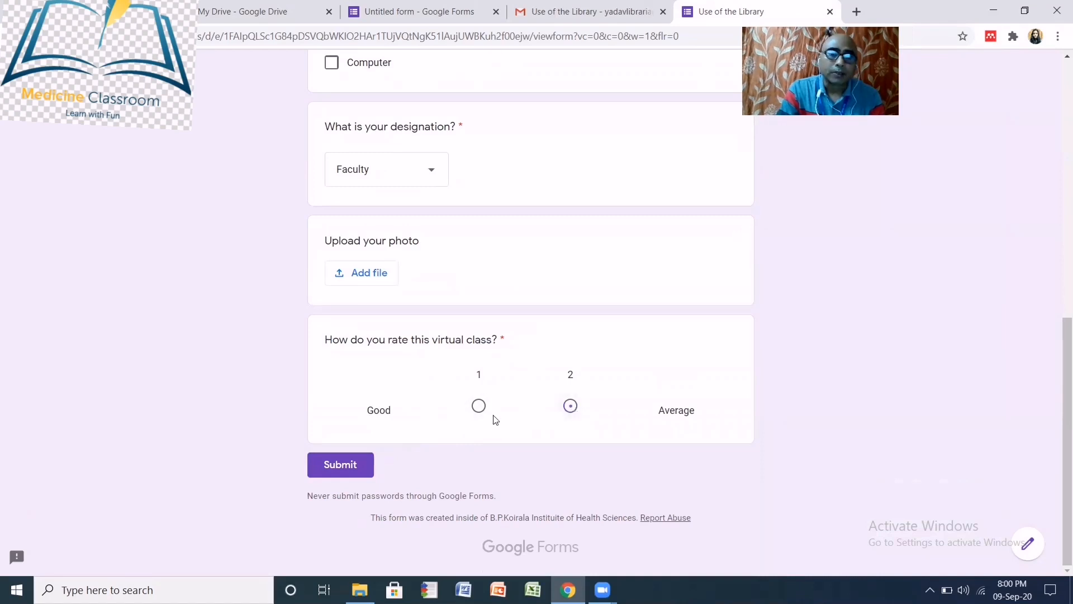
pyautogui.click(347, 473)
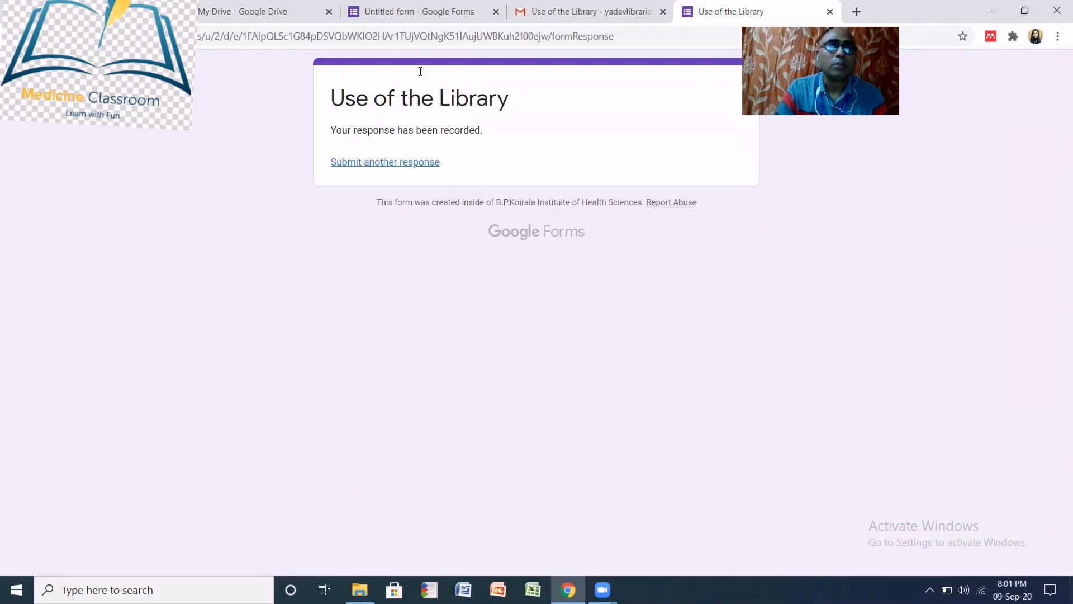
pyautogui.click(392, 22)
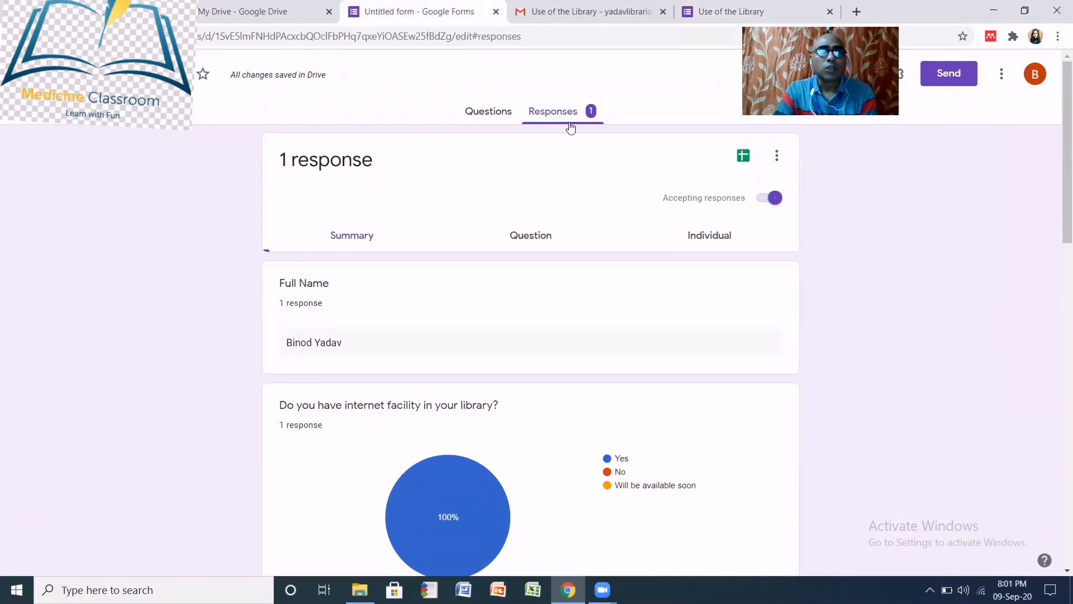
pyautogui.scroll(-3, 554, 276)
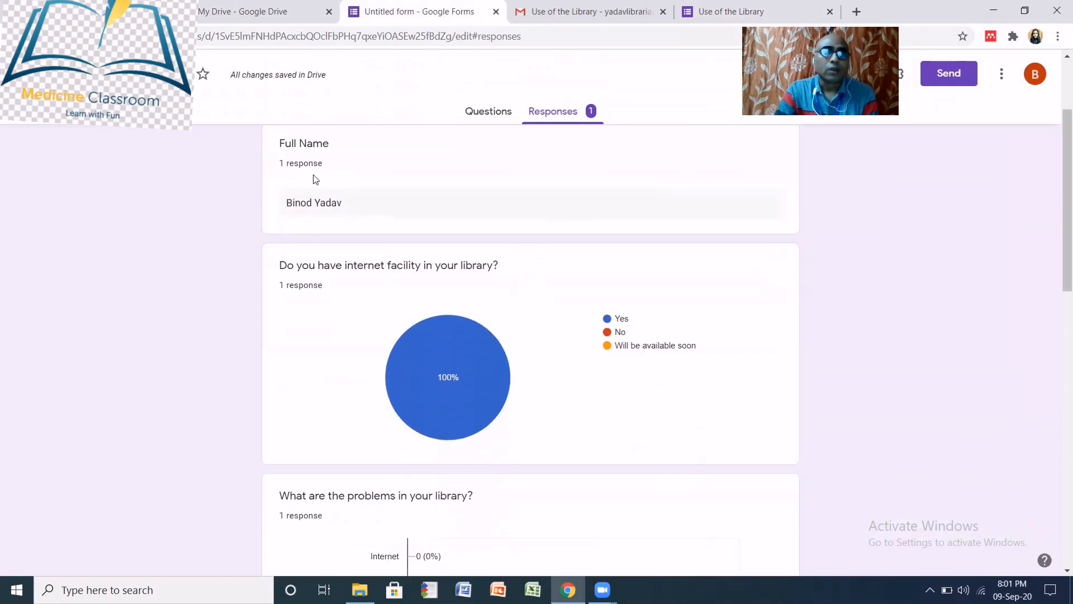
pyautogui.scroll(-1, 564, 312)
pyautogui.scroll(-14, 564, 312)
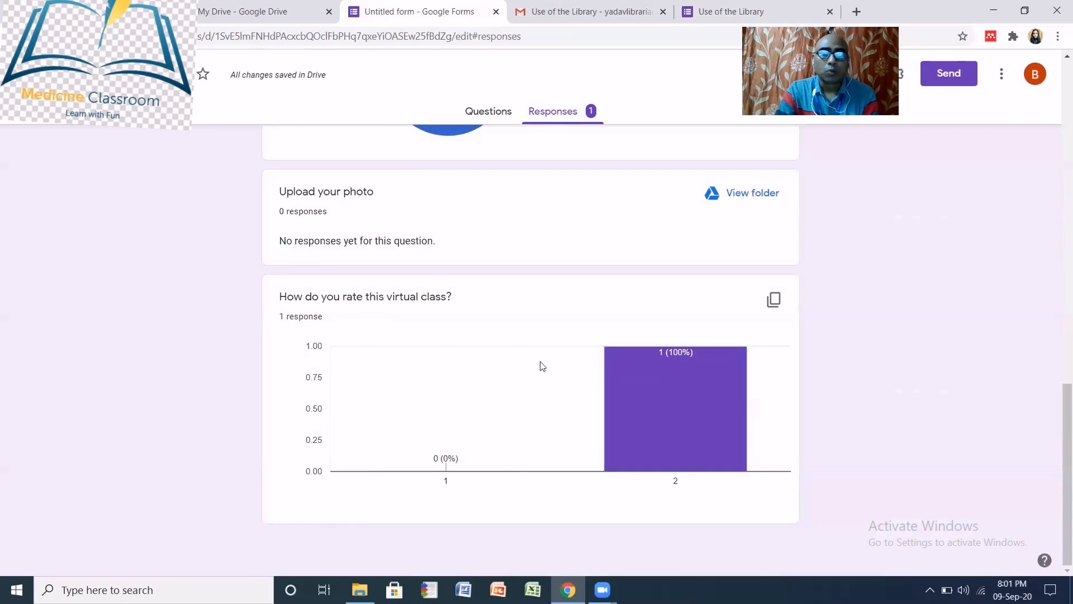
pyautogui.scroll(15, 540, 381)
pyautogui.scroll(2, 540, 383)
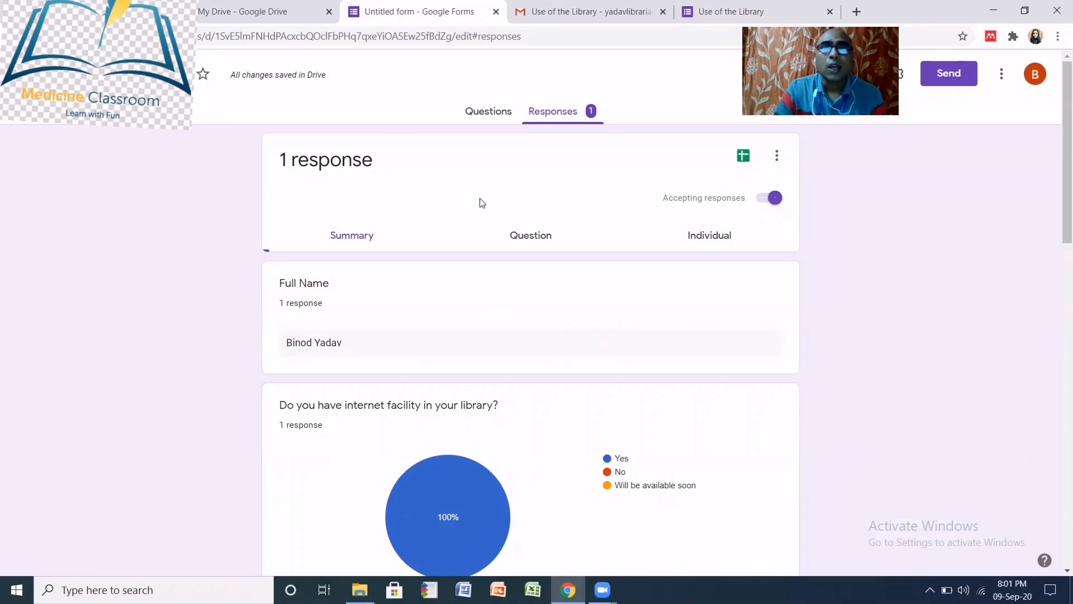
pyautogui.click(725, 27)
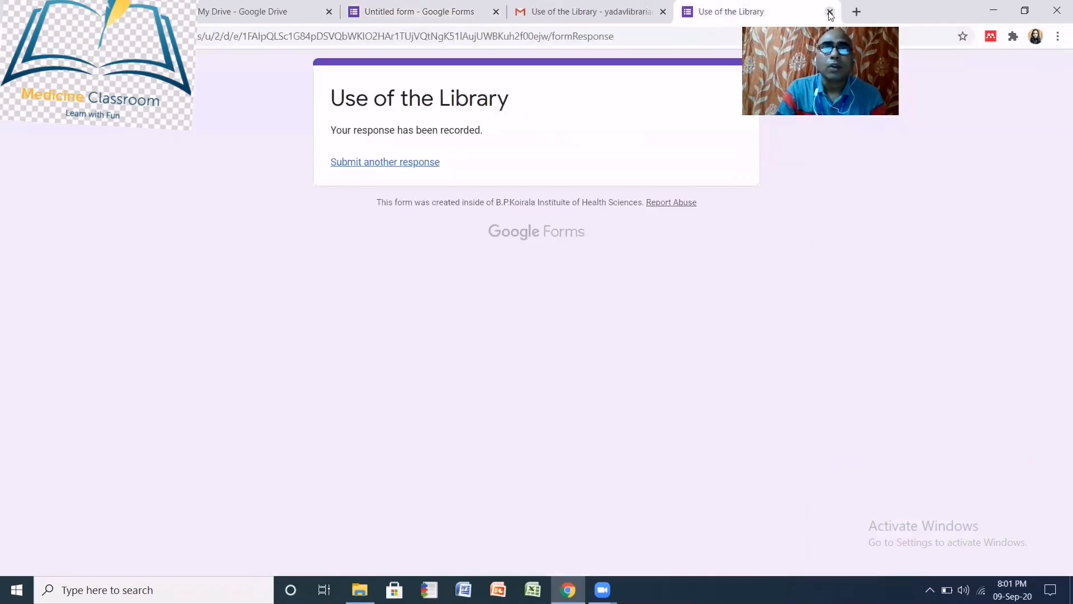
# - Close the submitted form and launch Google Sheets from Drive's Google apps menu
pyautogui.click(830, 12)
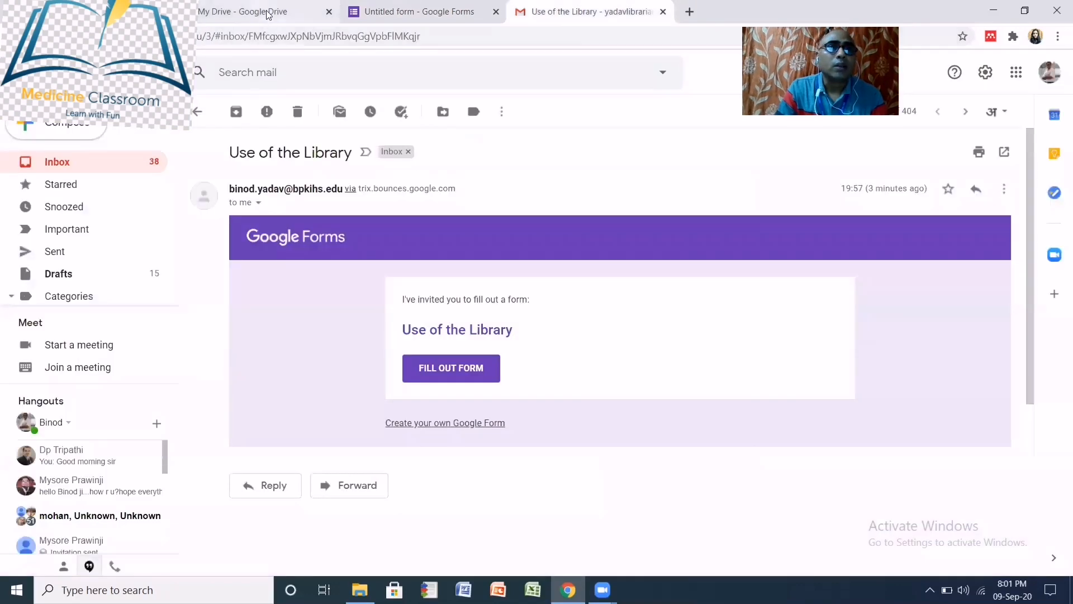
pyautogui.click(267, 12)
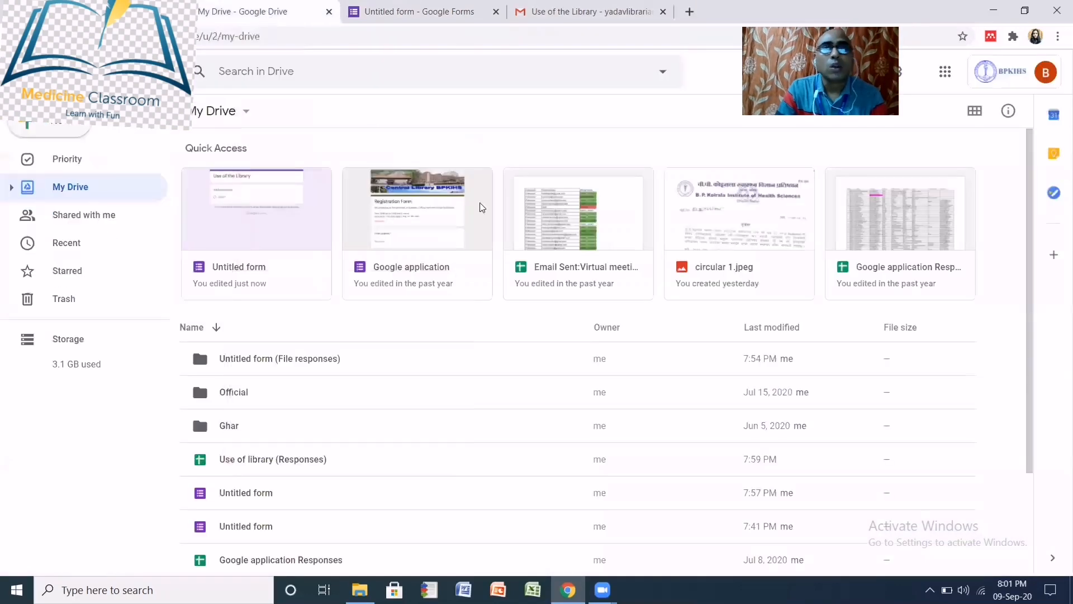
pyautogui.click(945, 71)
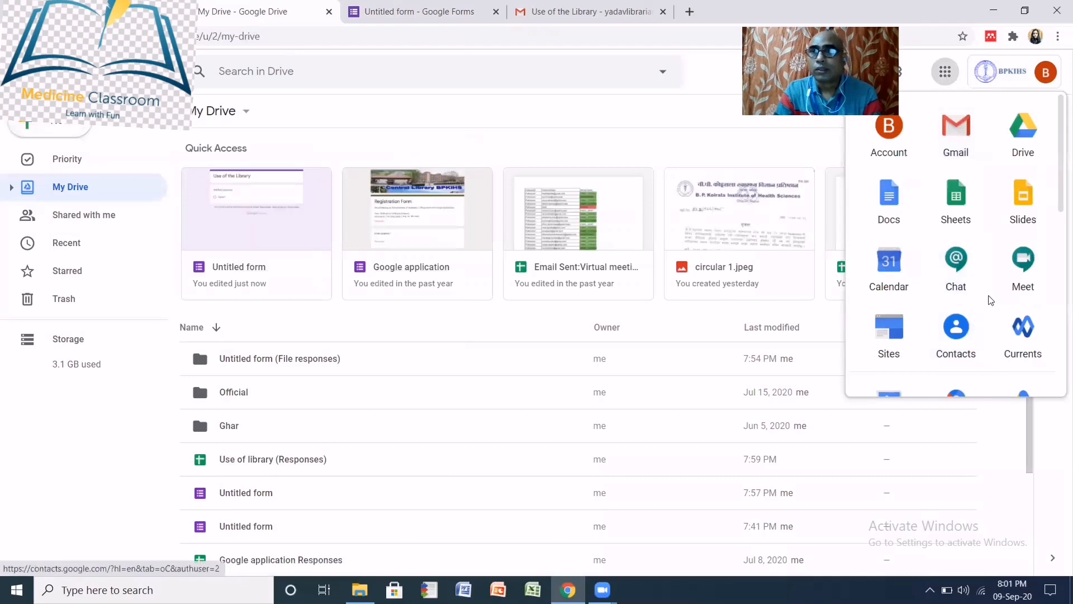
pyautogui.click(958, 208)
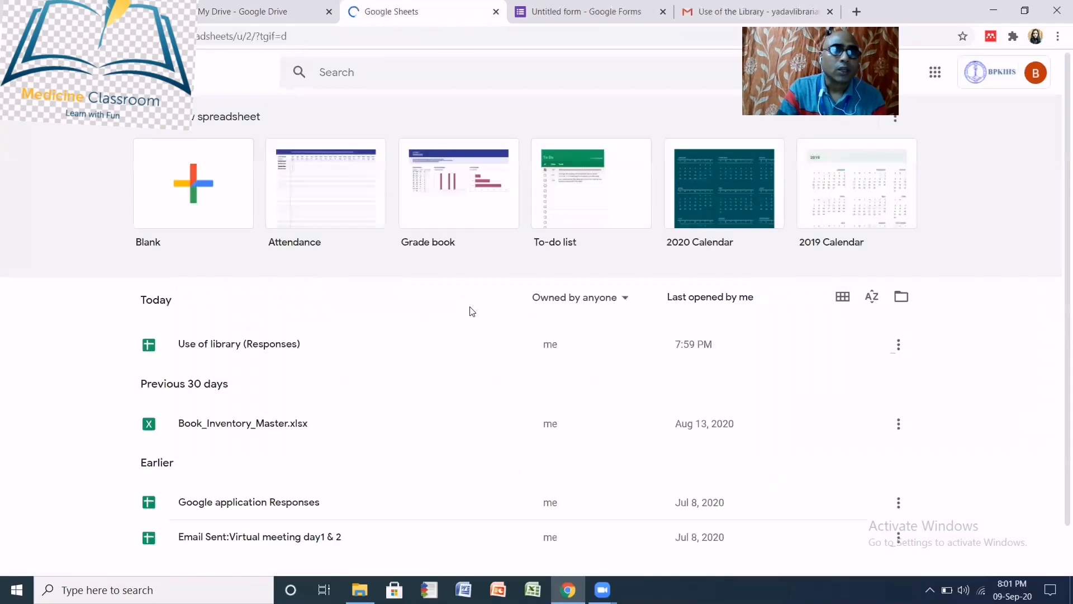
pyautogui.scroll(-1, 299, 371)
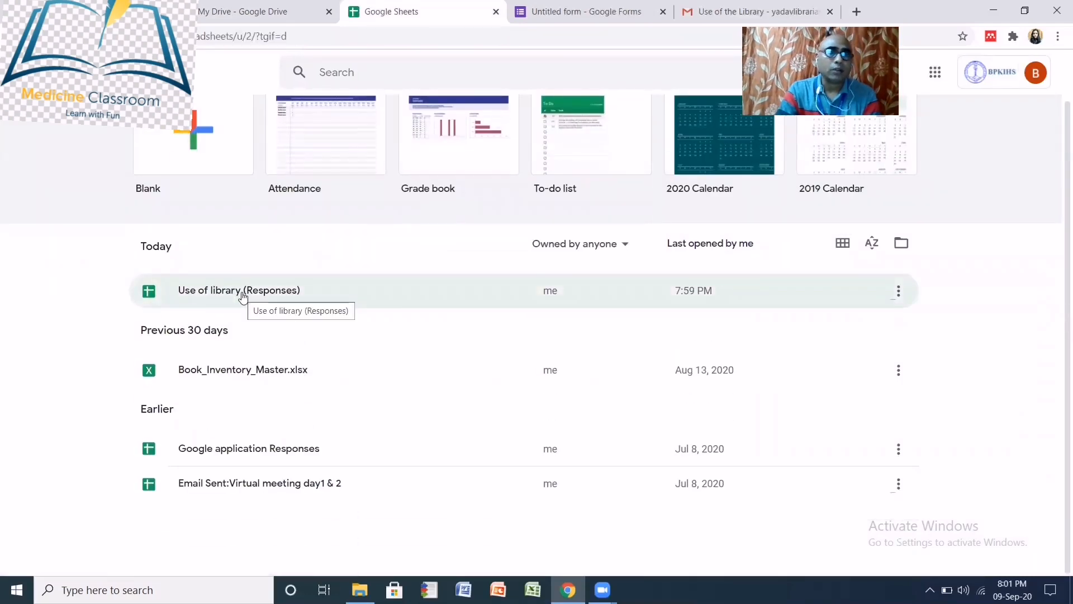
# - Open the Use of library (Responses) spreadsheet, widen column C to show its question, then go back to My Drive
pyautogui.click(244, 297)
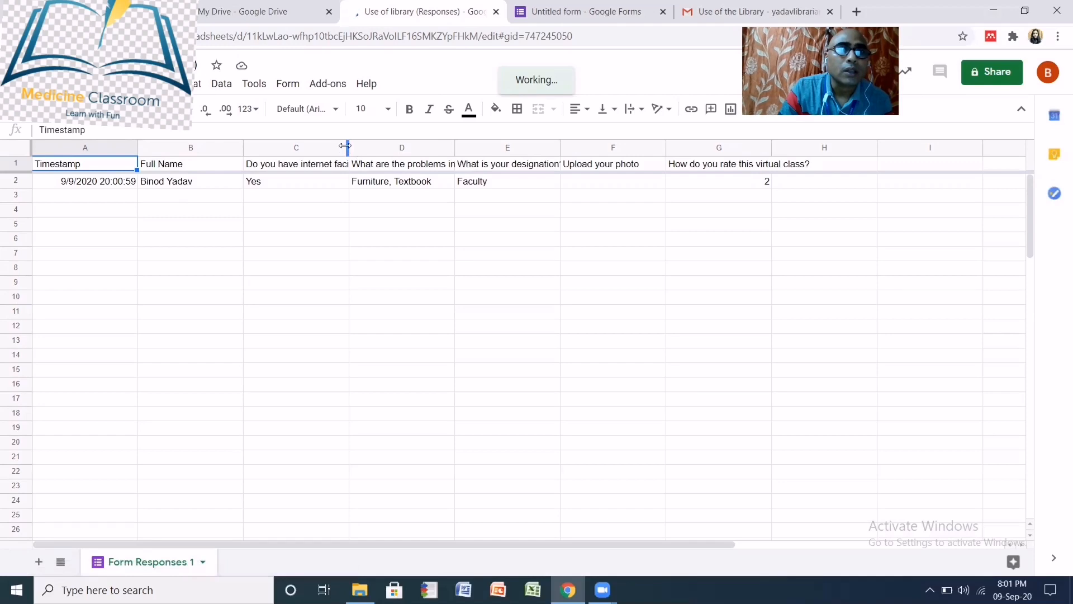
pyautogui.moveTo(348, 147); pyautogui.dragTo(390, 140)
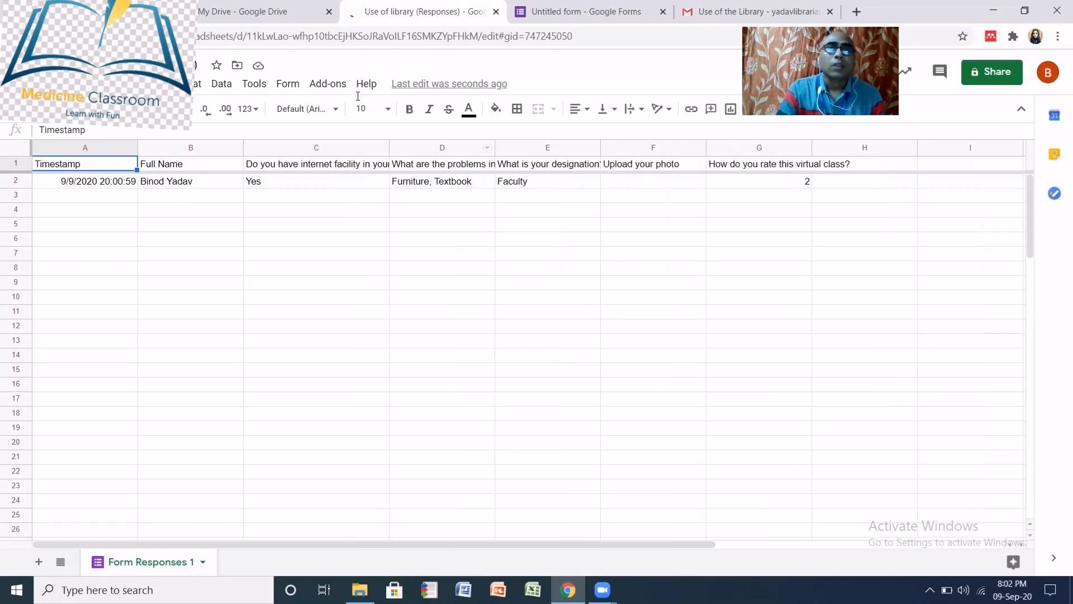
pyautogui.click(273, 13)
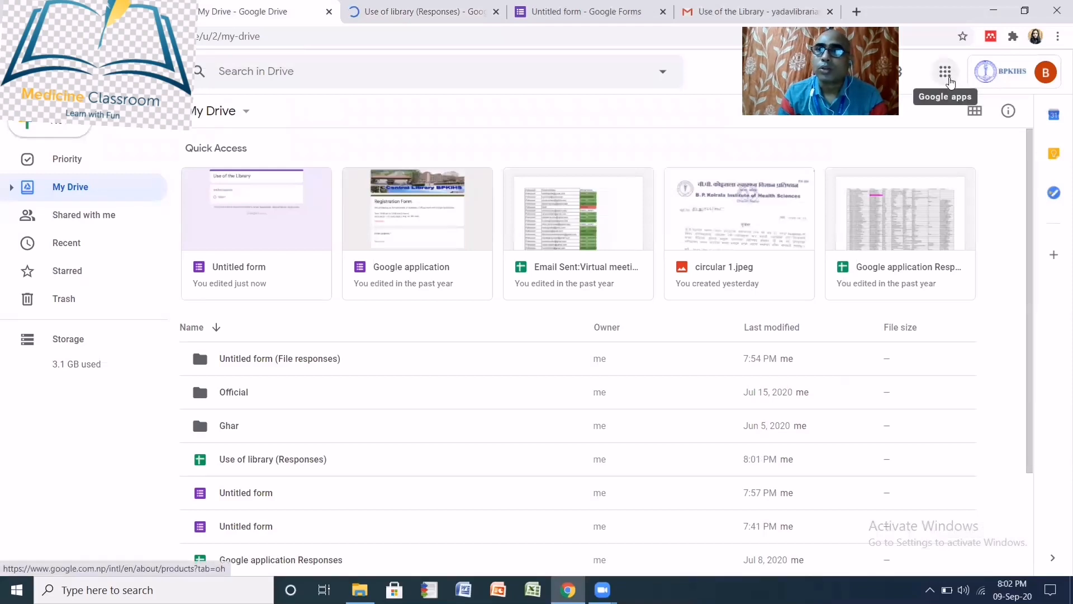
# - Open the Google apps launcher in Drive and scroll through Gmail, Docs, Sheets, Forms and the other apps
pyautogui.click(950, 83)
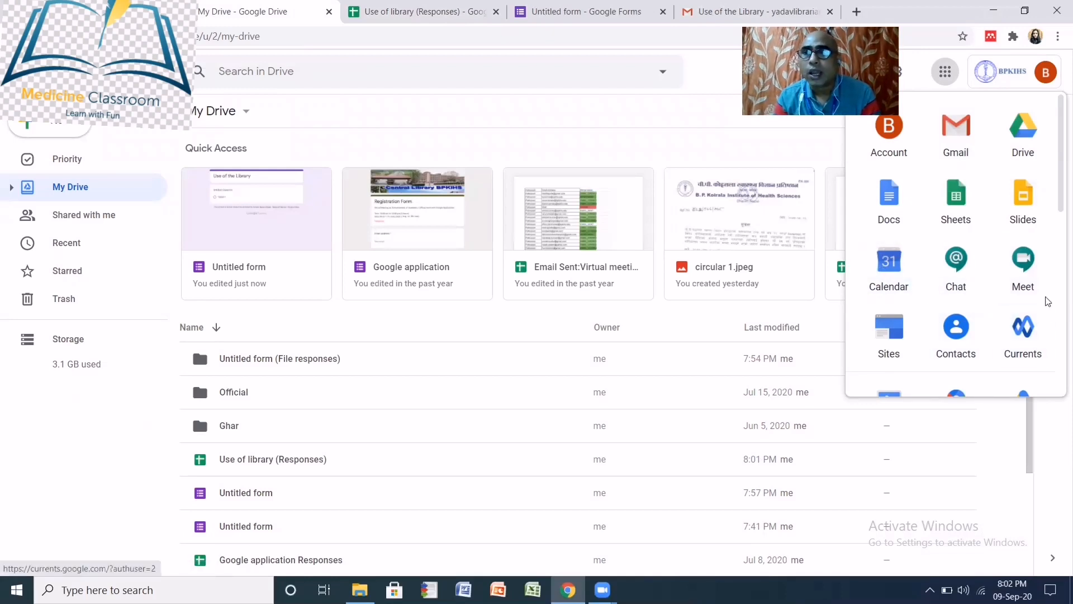
pyautogui.scroll(-3, 1048, 301)
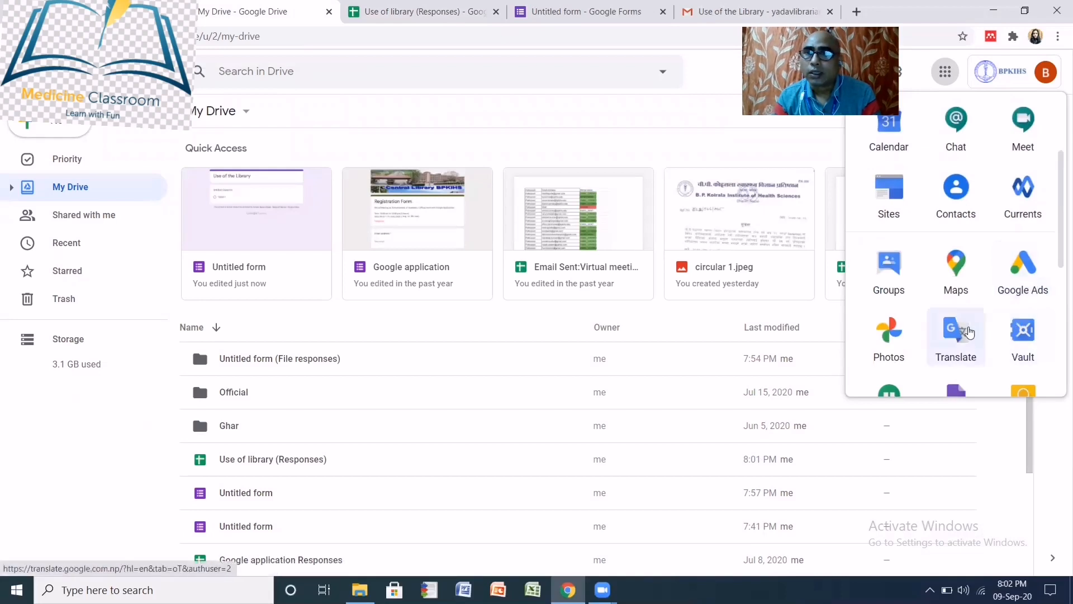
pyautogui.scroll(-3, 970, 330)
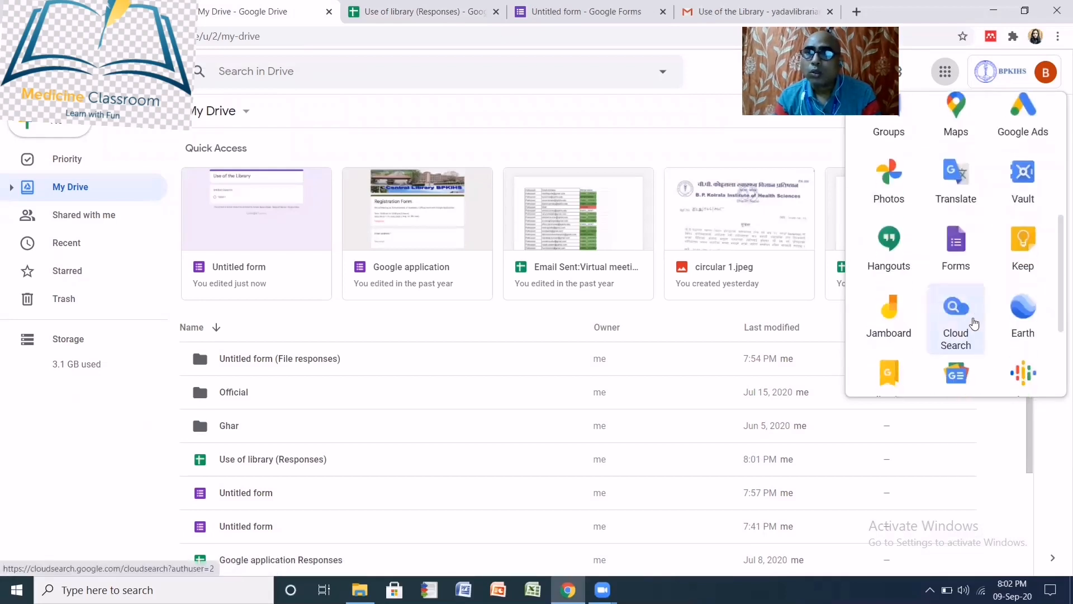
pyautogui.scroll(-3, 973, 323)
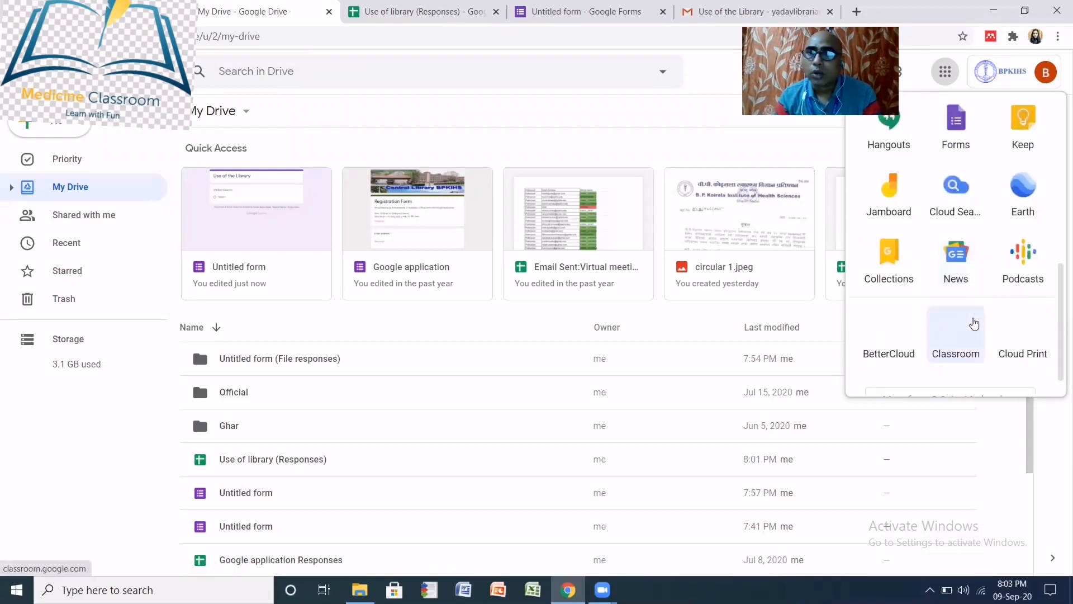
pyautogui.scroll(10, 972, 321)
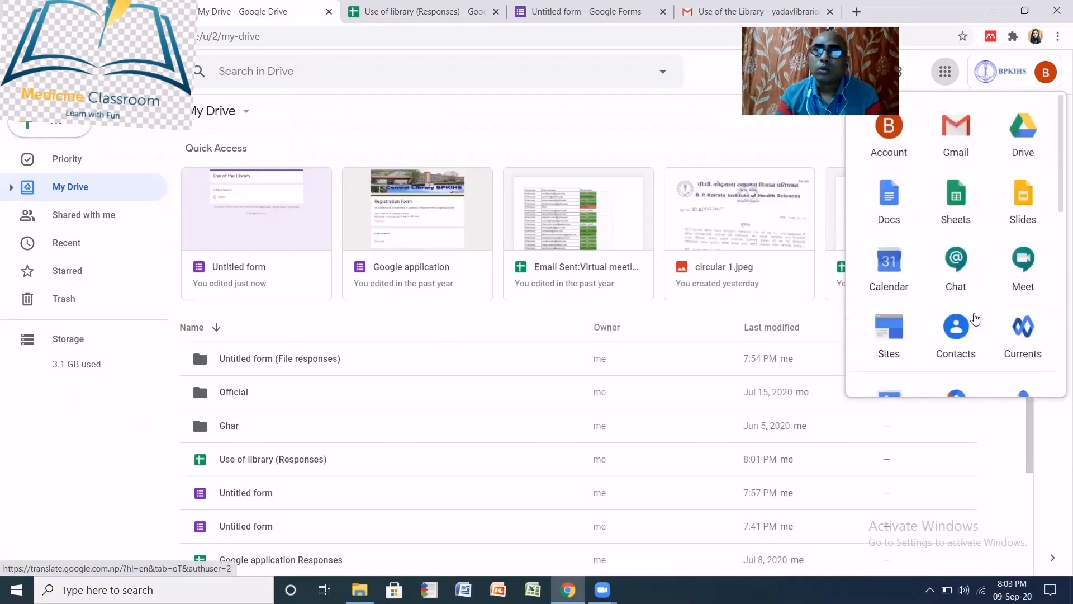